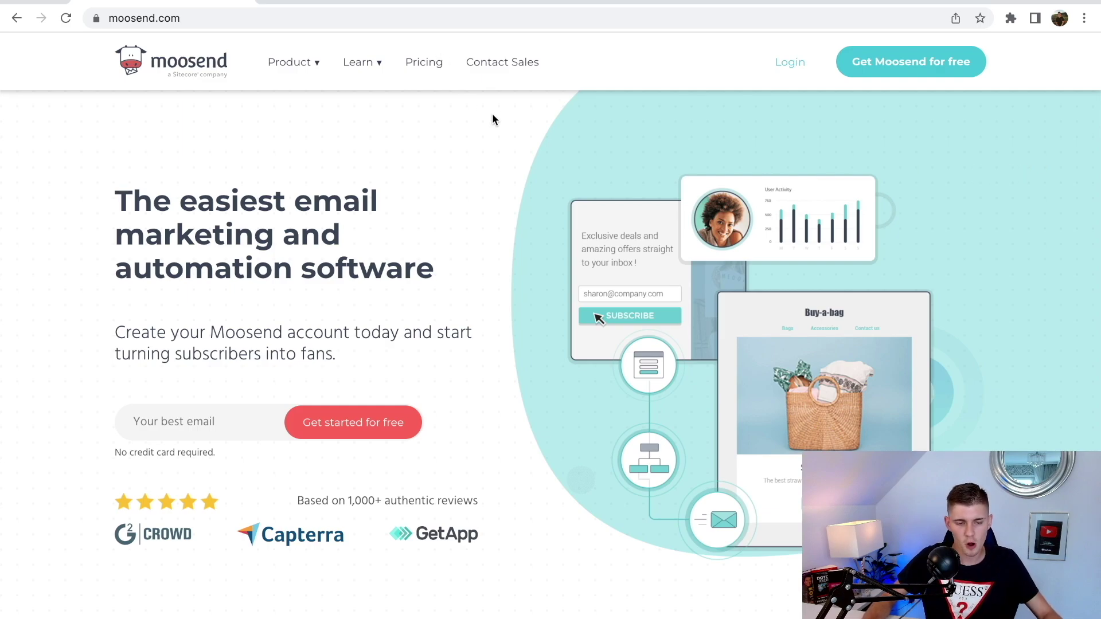
- Review annual pricing, comparing the Pro plan at 1,001–2,000 subscribers and at 0–500 subscribers
click(417, 64)
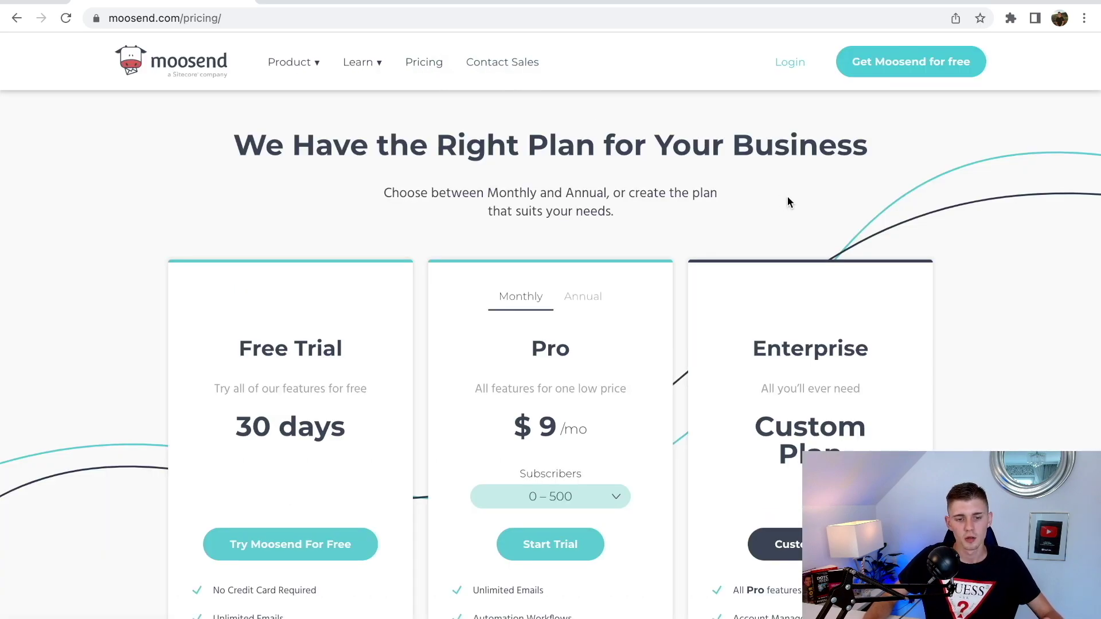
click(583, 298)
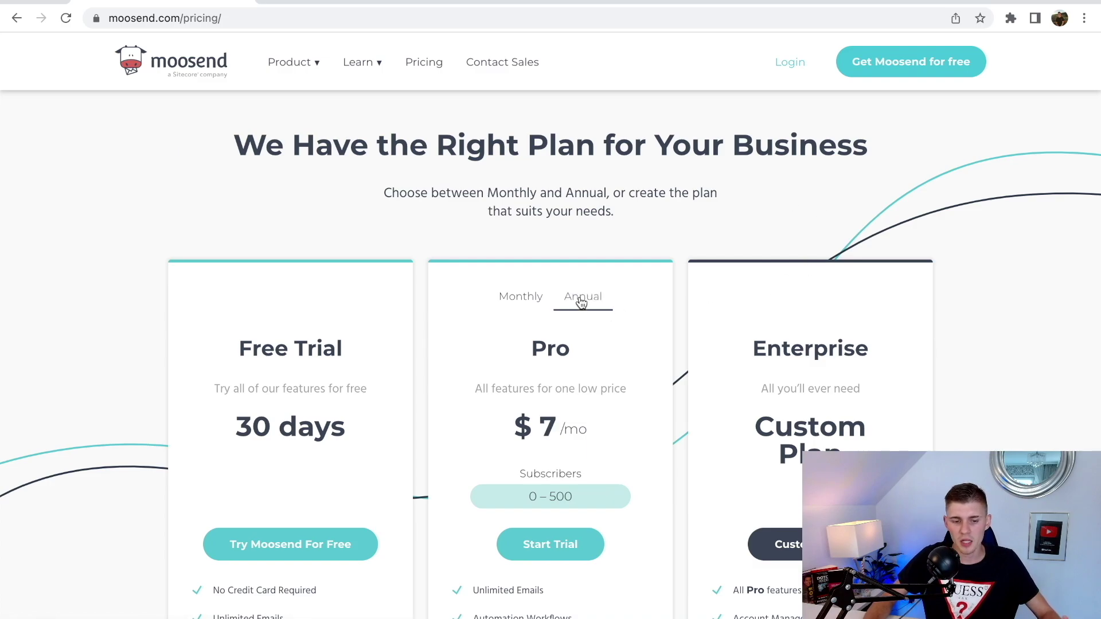
scroll(948, 273, down, 3)
scroll(948, 274, down, 1)
scroll(948, 274, up, 1)
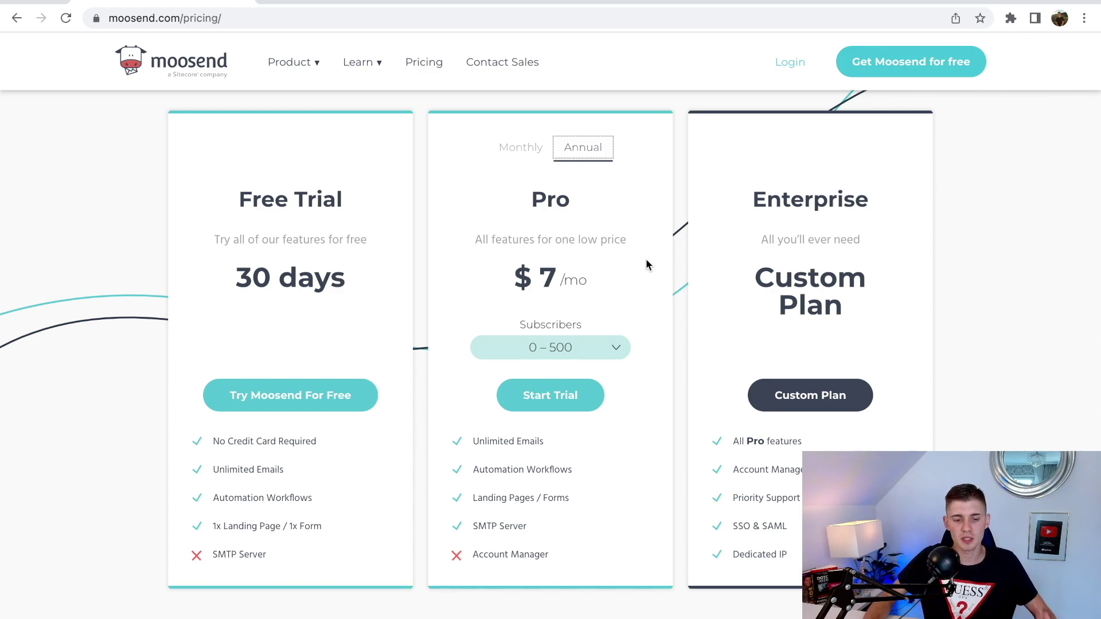
click(600, 351)
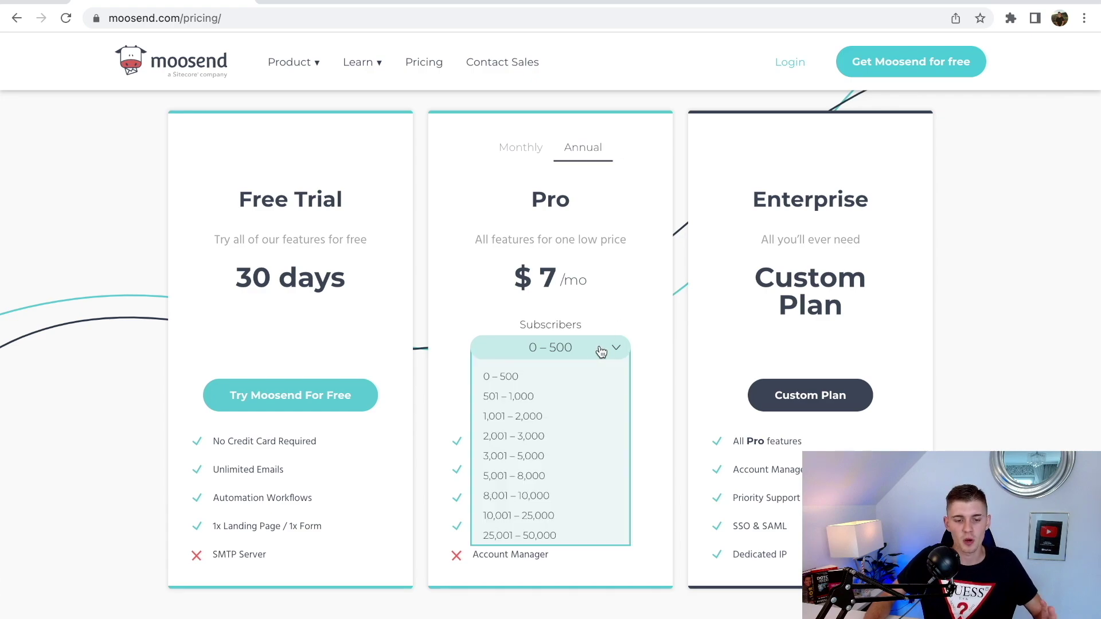
click(545, 419)
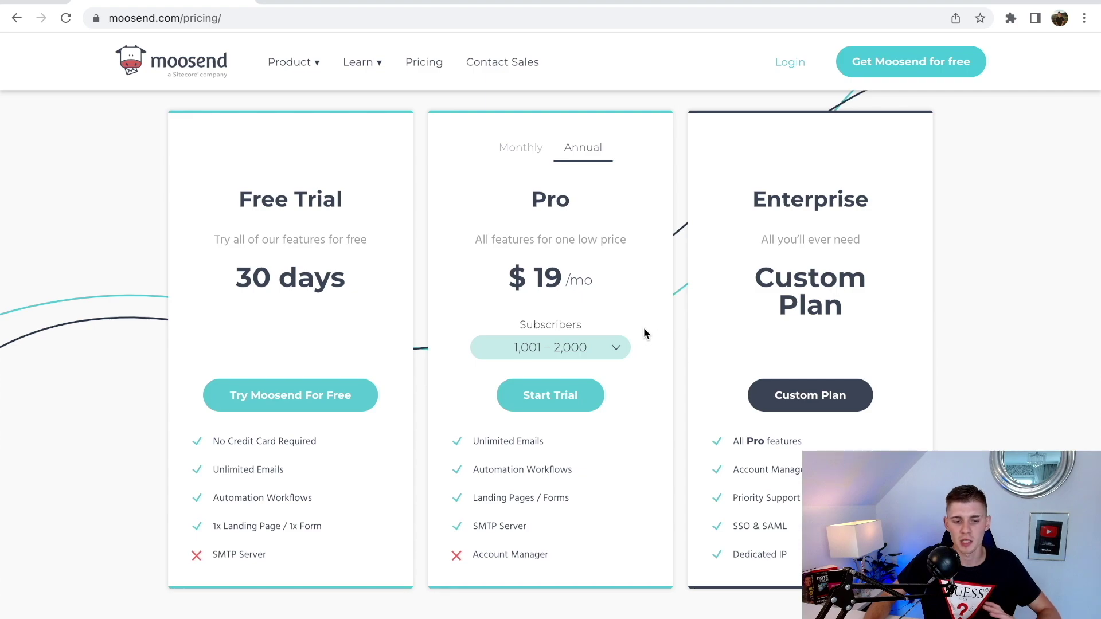
click(612, 356)
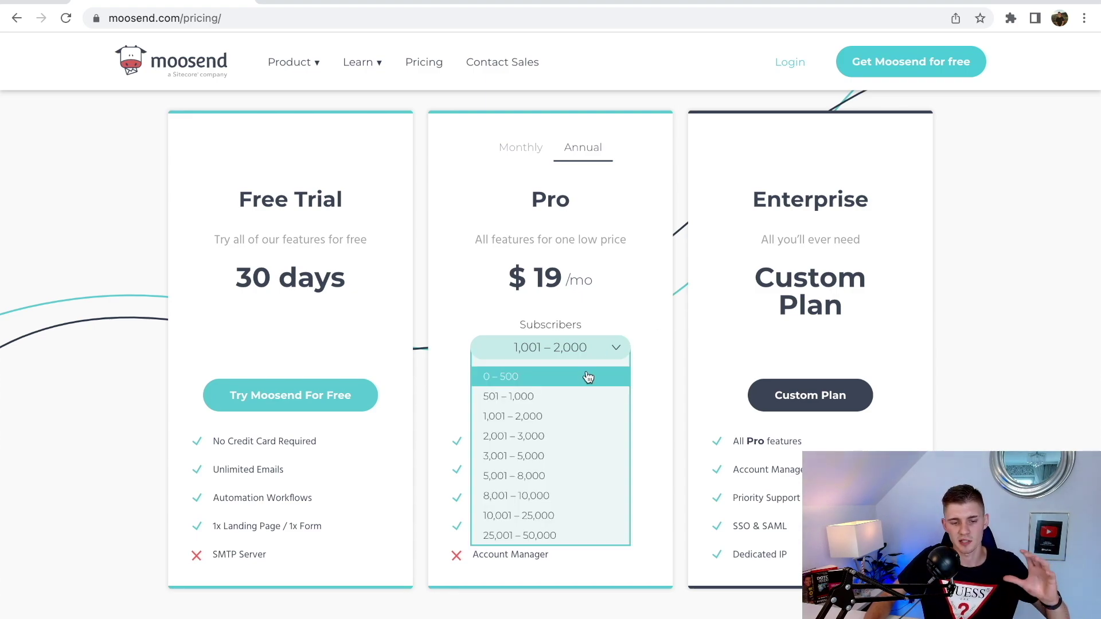
click(585, 376)
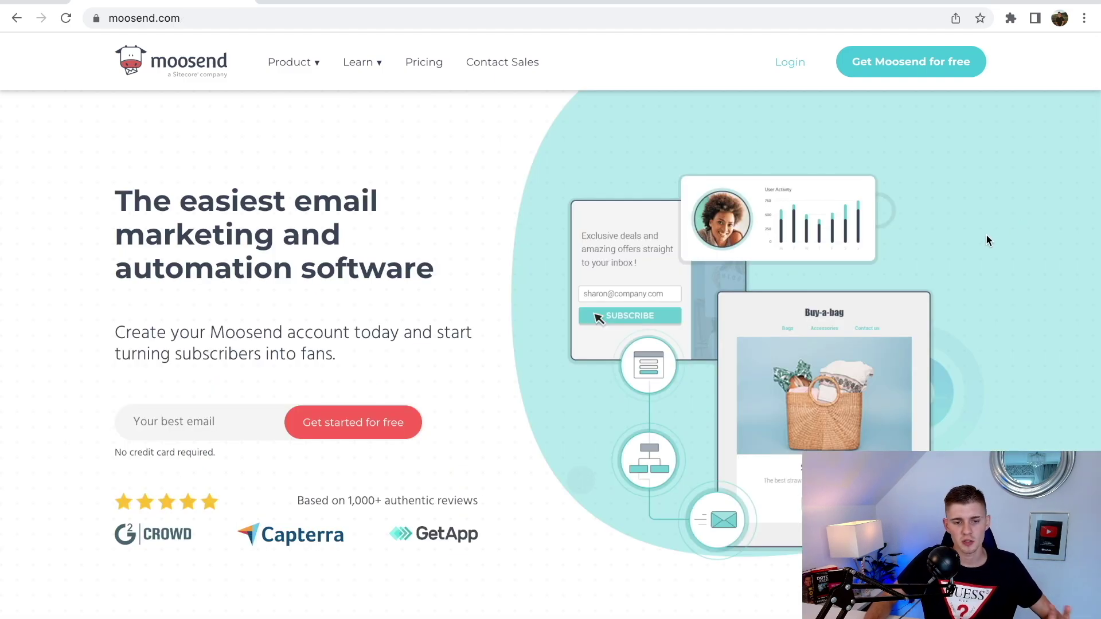
- Scroll through the homepage feature sections
scroll(987, 240, down, 10)
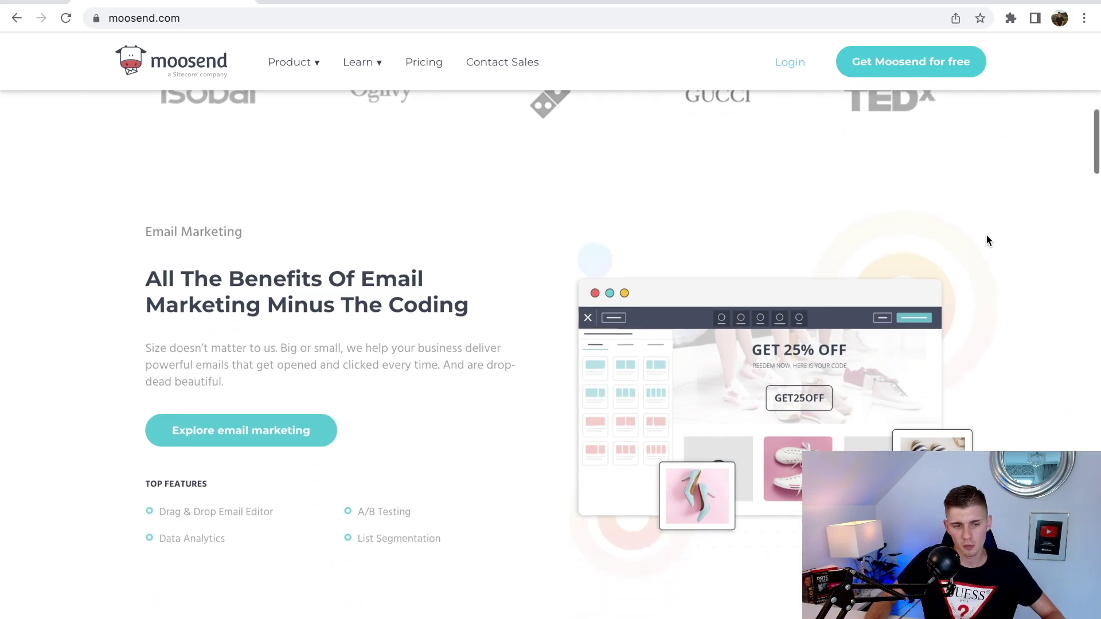
scroll(987, 240, down, 2)
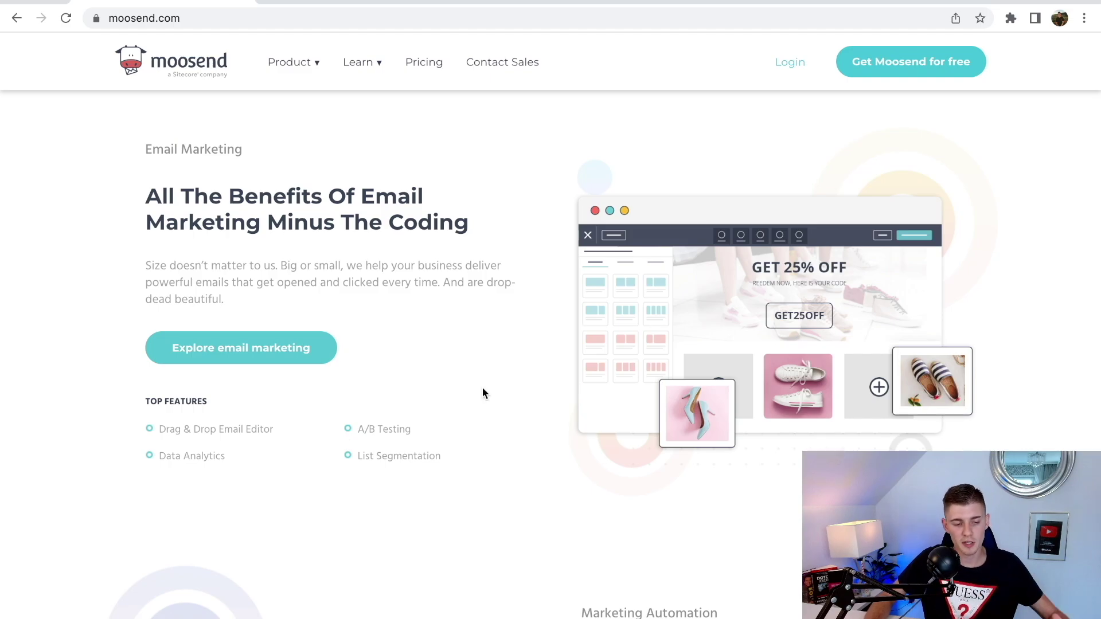
scroll(1007, 326, down, 6)
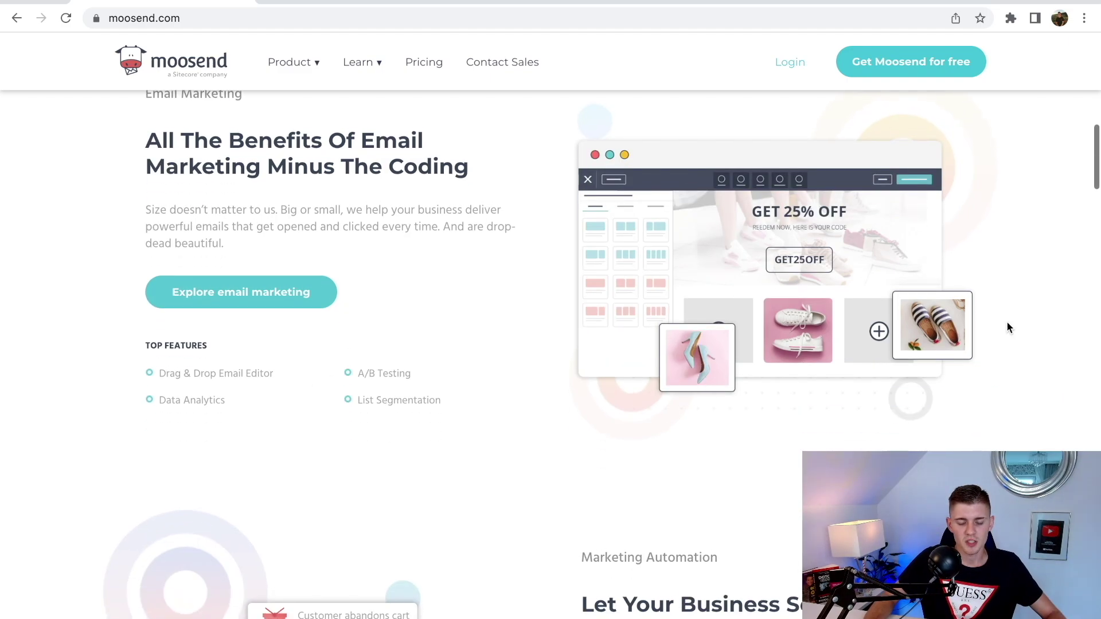
scroll(1009, 328, down, 2)
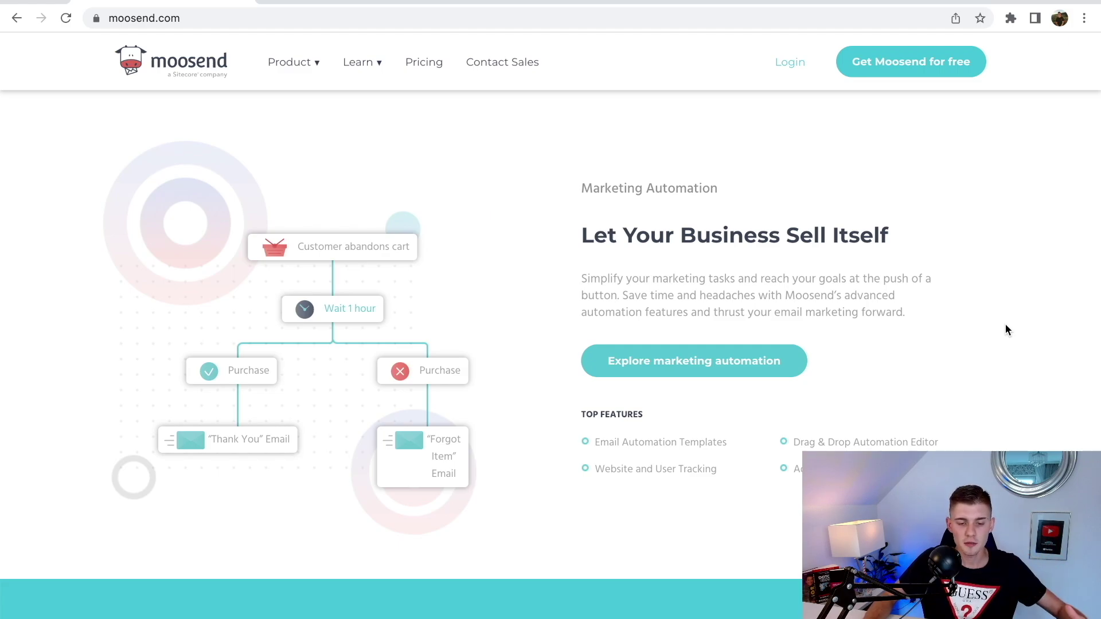
scroll(894, 326, down, 10)
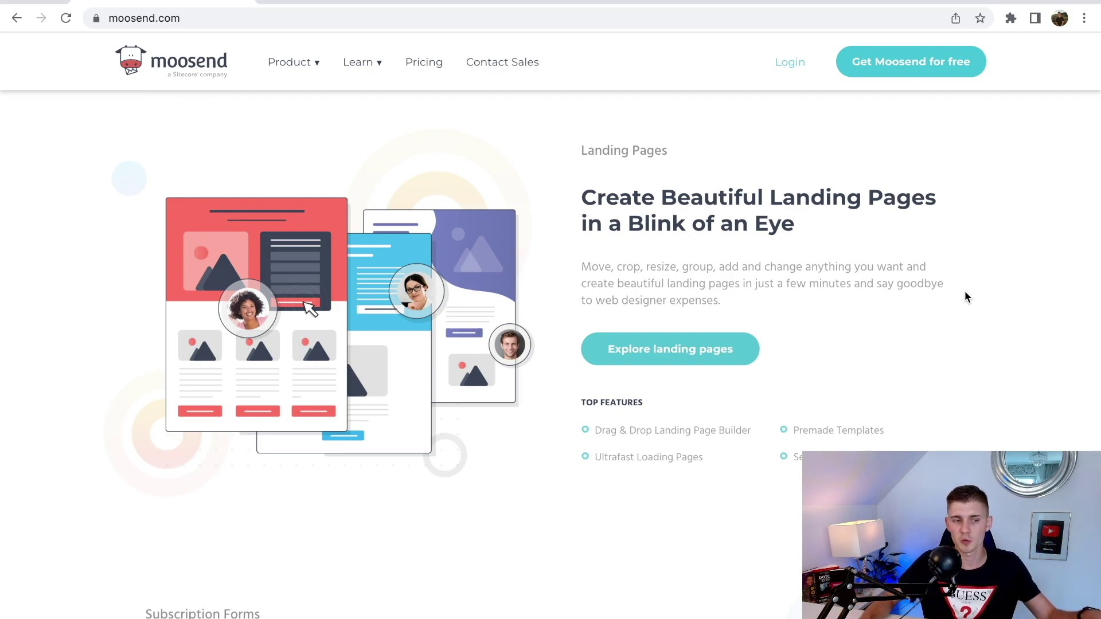
scroll(965, 297, up, 1)
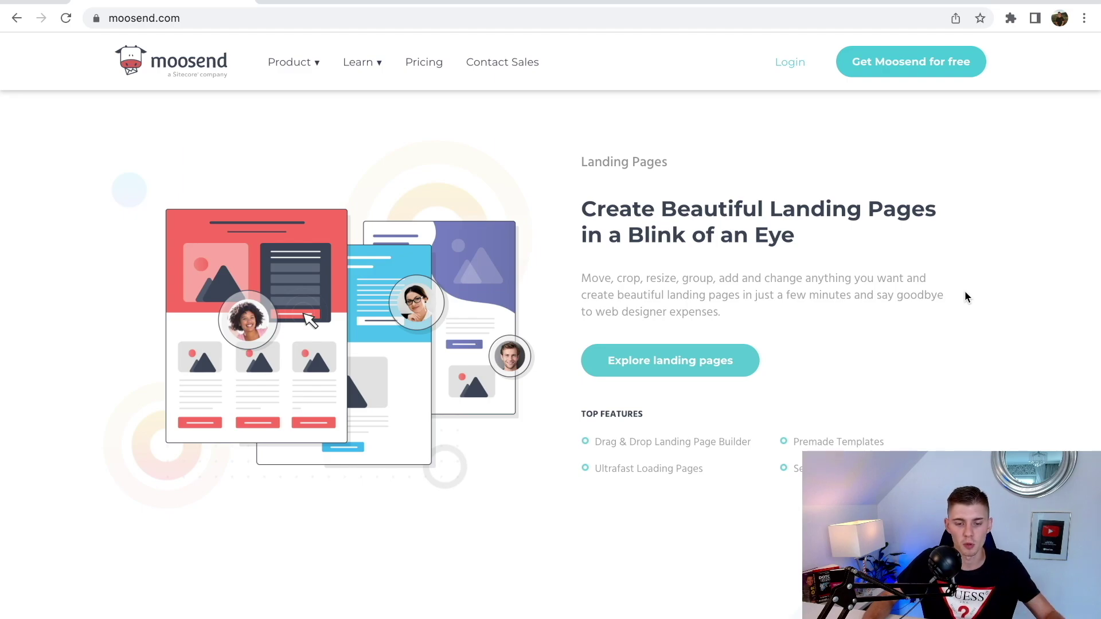
scroll(974, 298, down, 5)
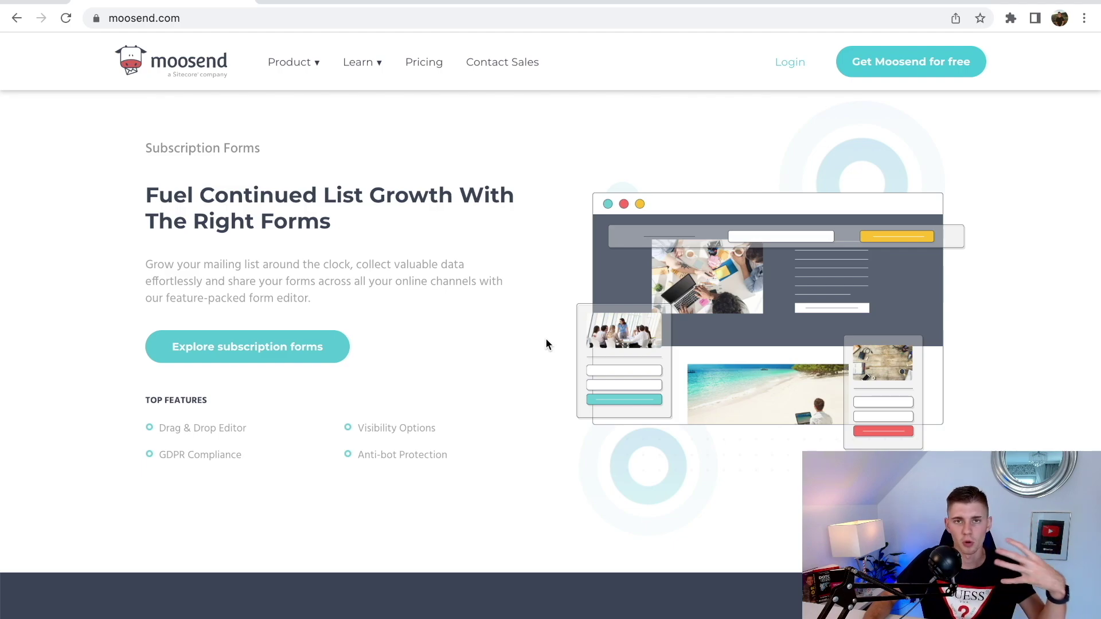
scroll(556, 321, down, 8)
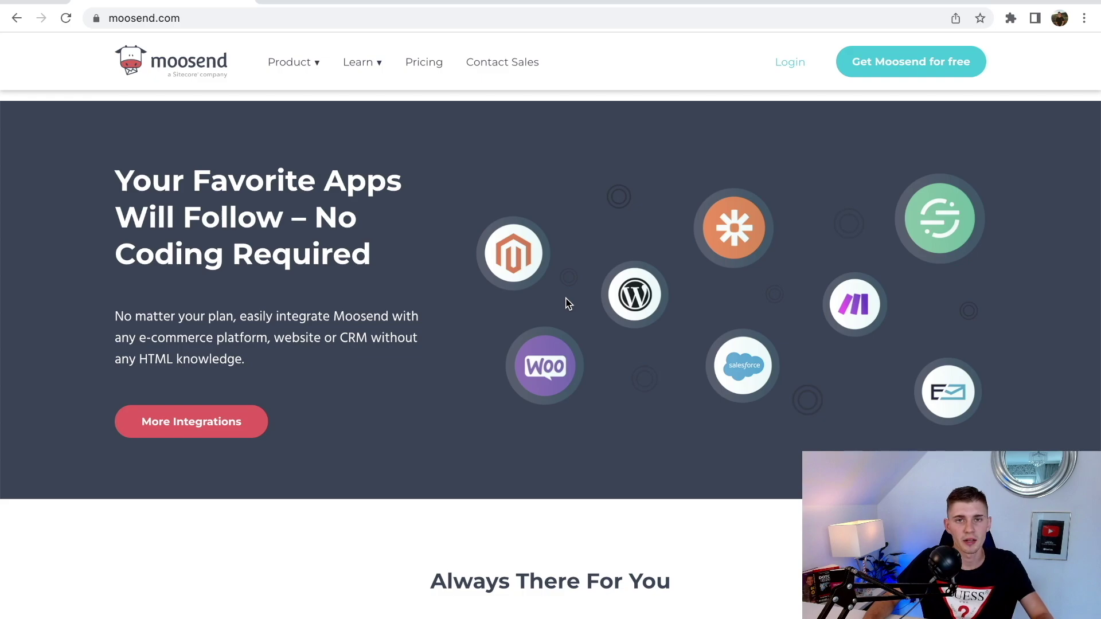
scroll(565, 298, up, 20)
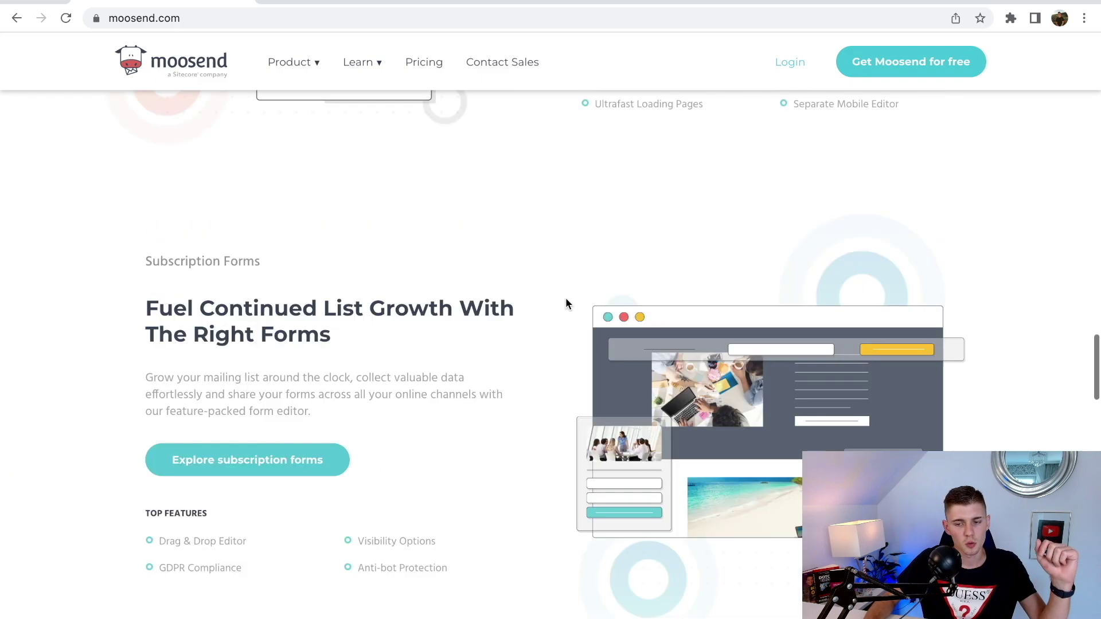
scroll(565, 302, up, 10)
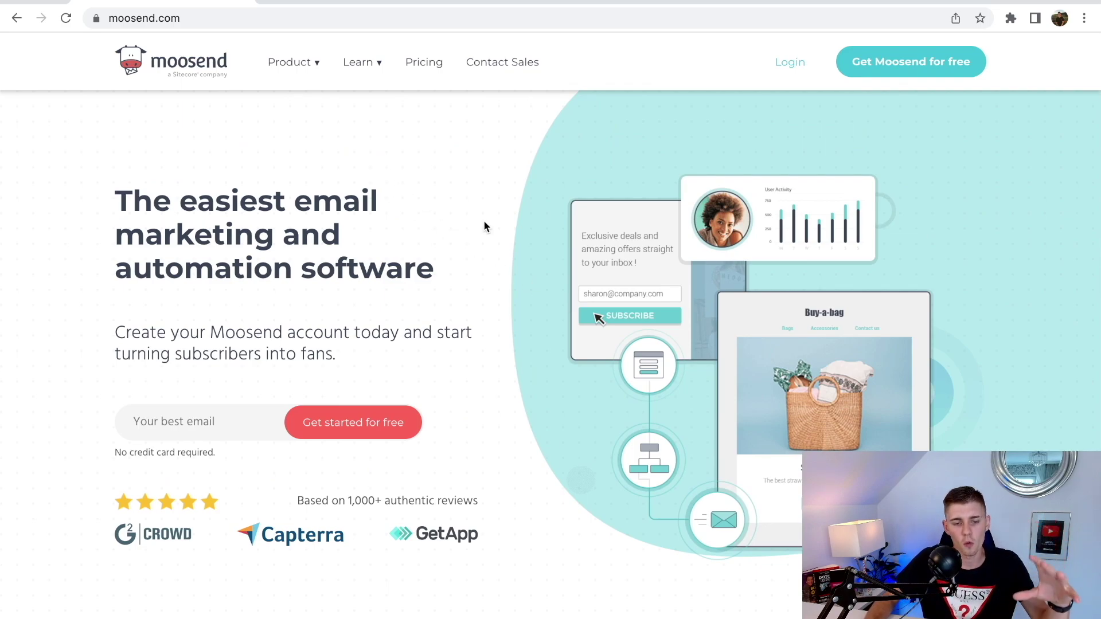
scroll(483, 226, down, 8)
scroll(483, 225, down, 5)
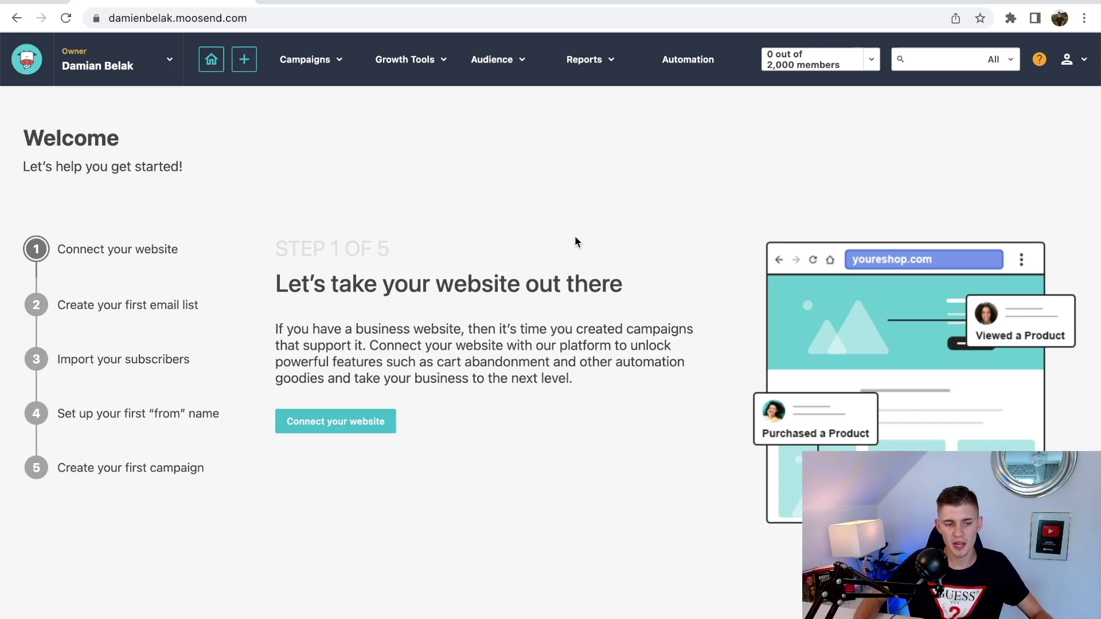
- Connect the business website by pasting its domain and submitting it
click(361, 425)
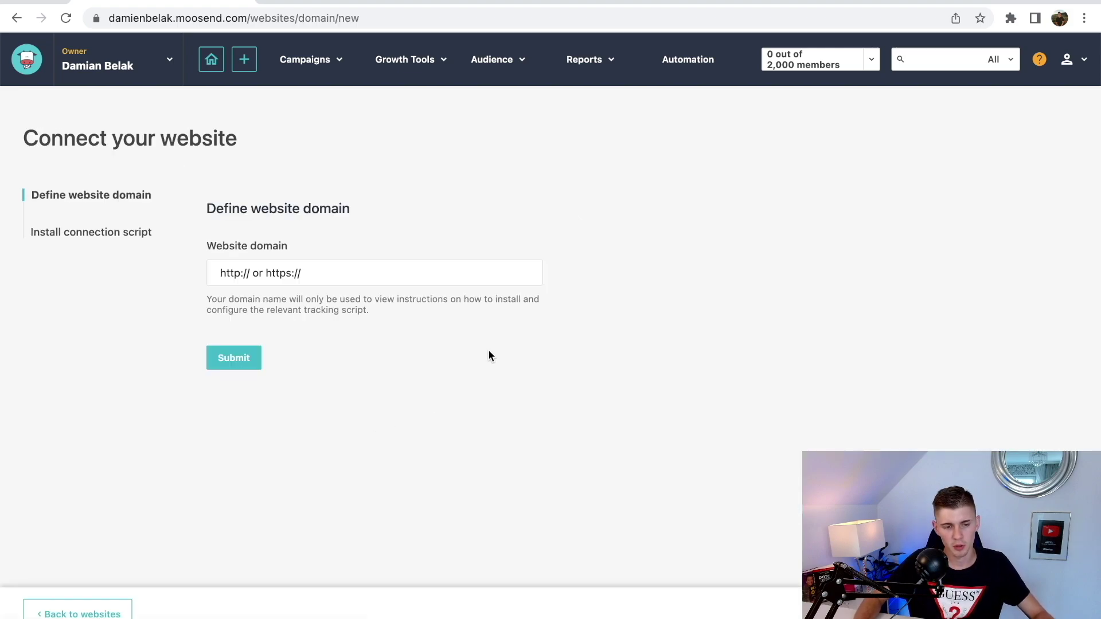
click(331, 279)
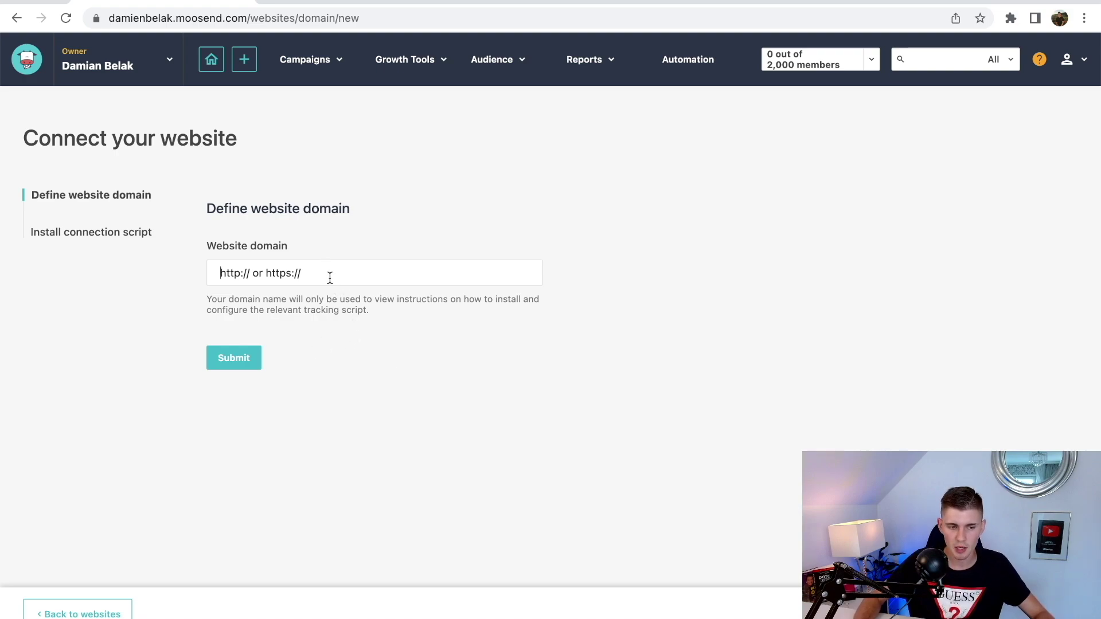
text(https://www.damienbelak.com)
click(227, 361)
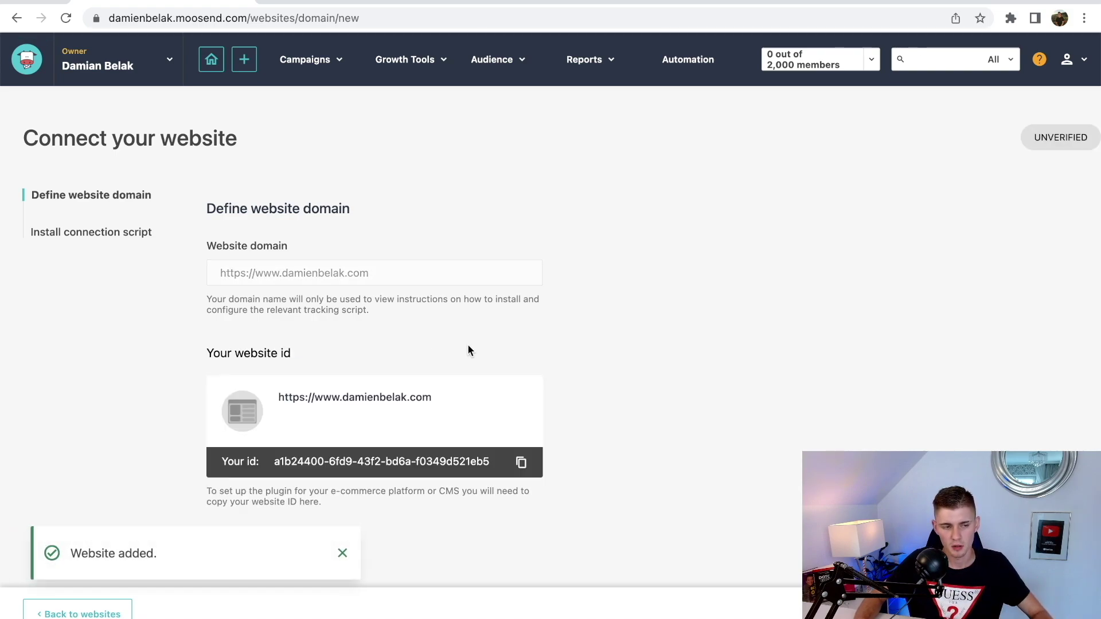
- Choose Custom installation for the website's connection script
click(105, 239)
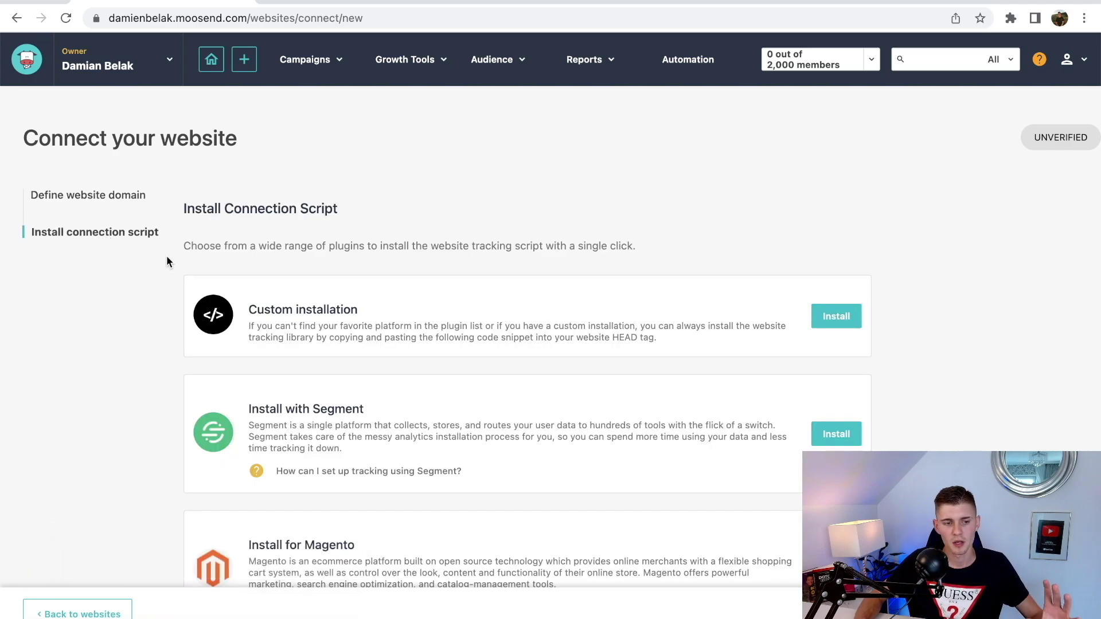
click(826, 322)
scroll(711, 316, down, 2)
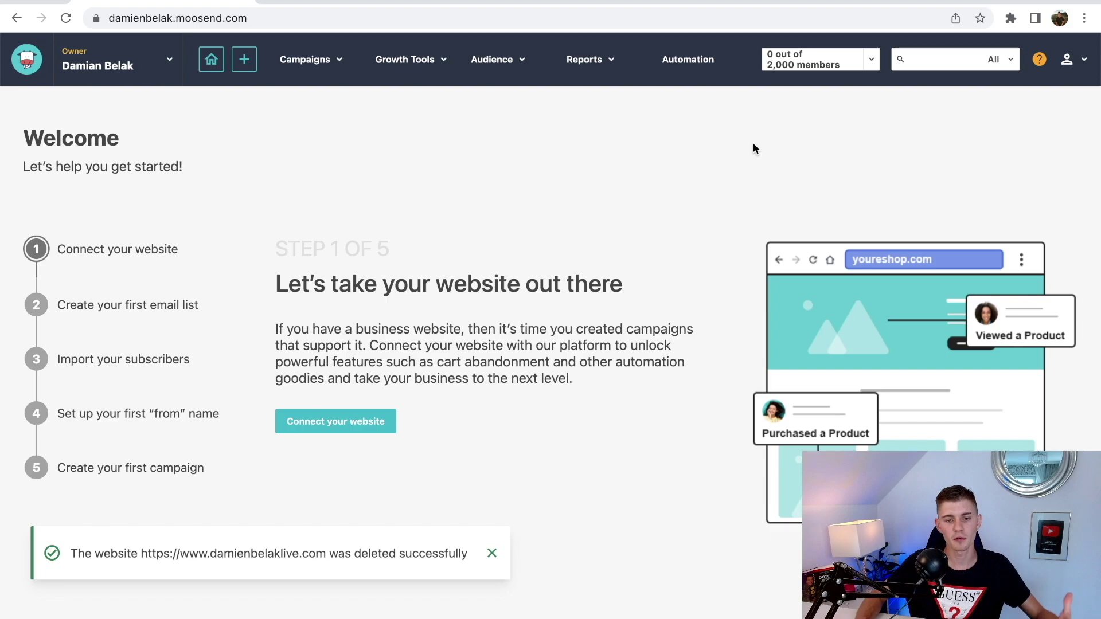
- Go to Websites from the account menu and dismiss the website-deleted notification
click(1075, 64)
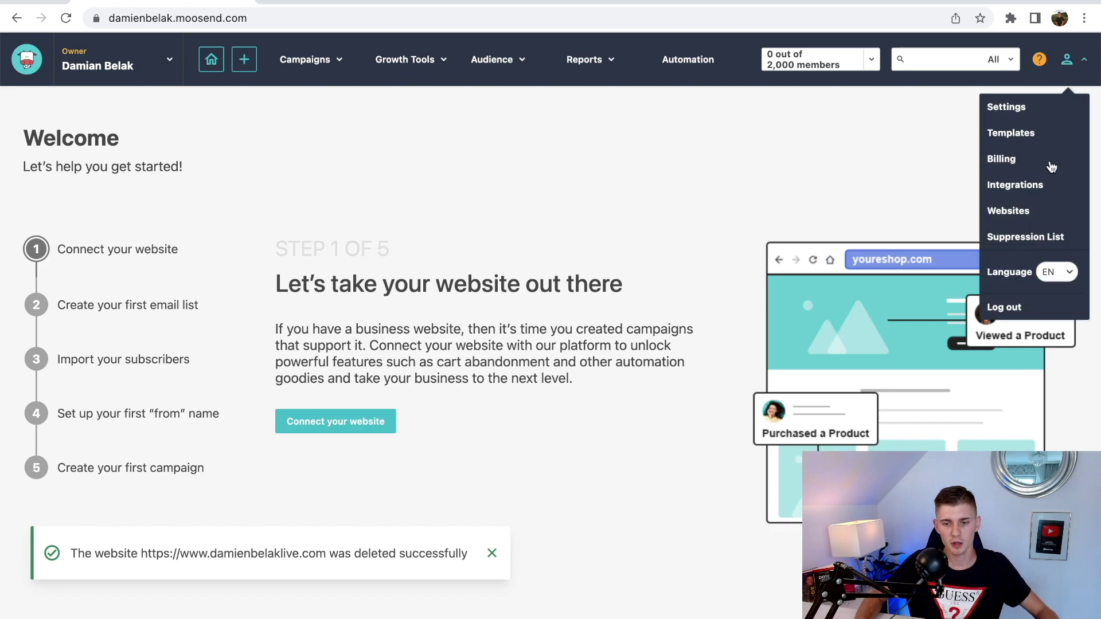
click(1015, 211)
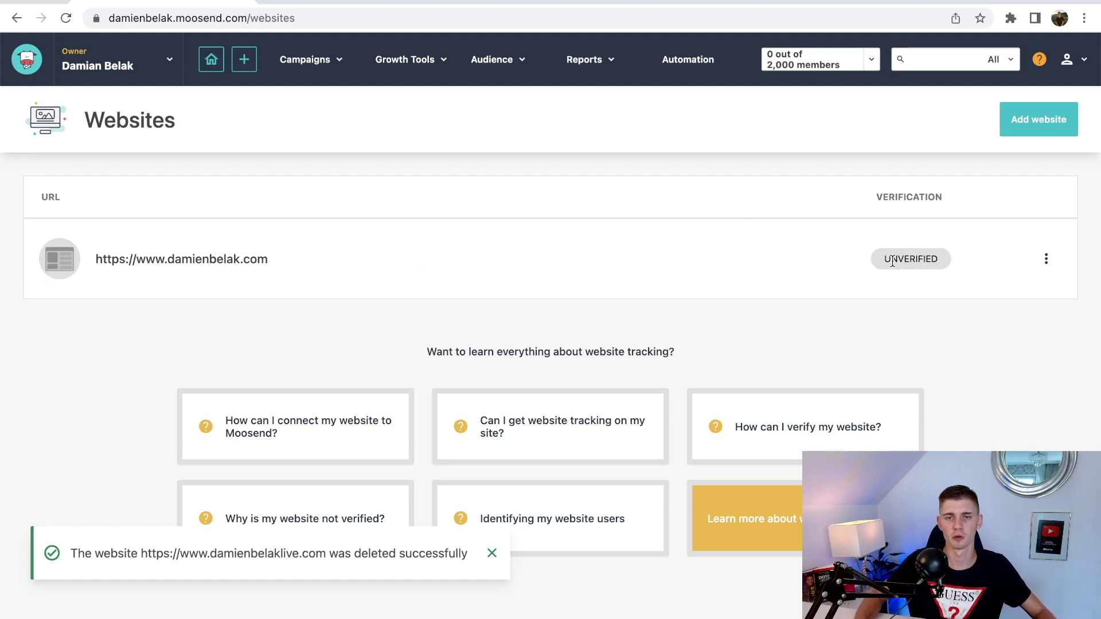
scroll(888, 269, down, 1)
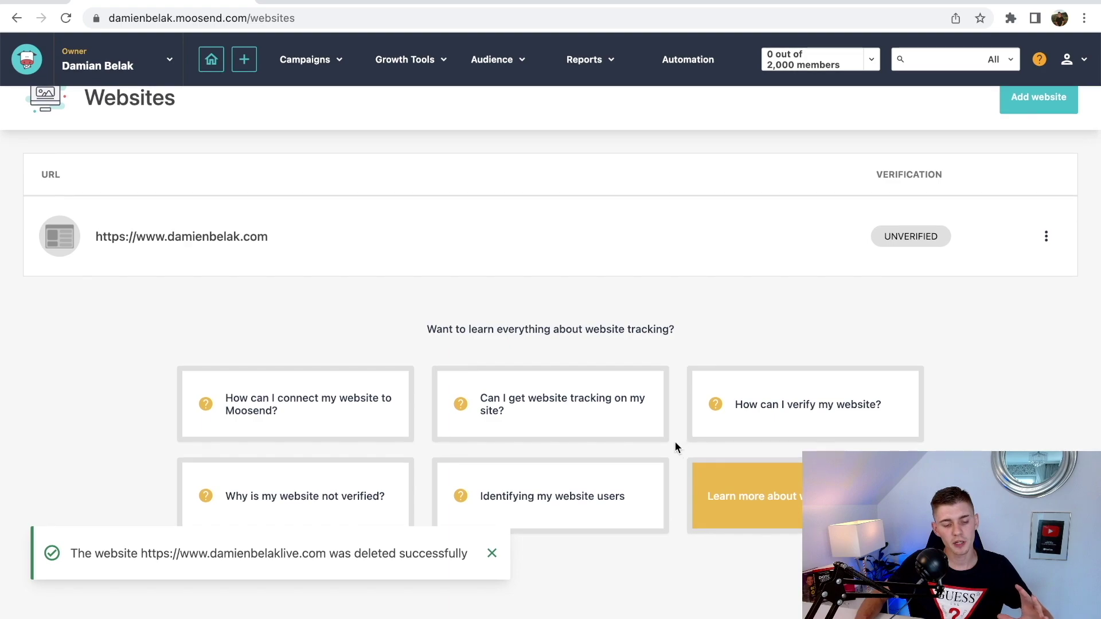
click(491, 552)
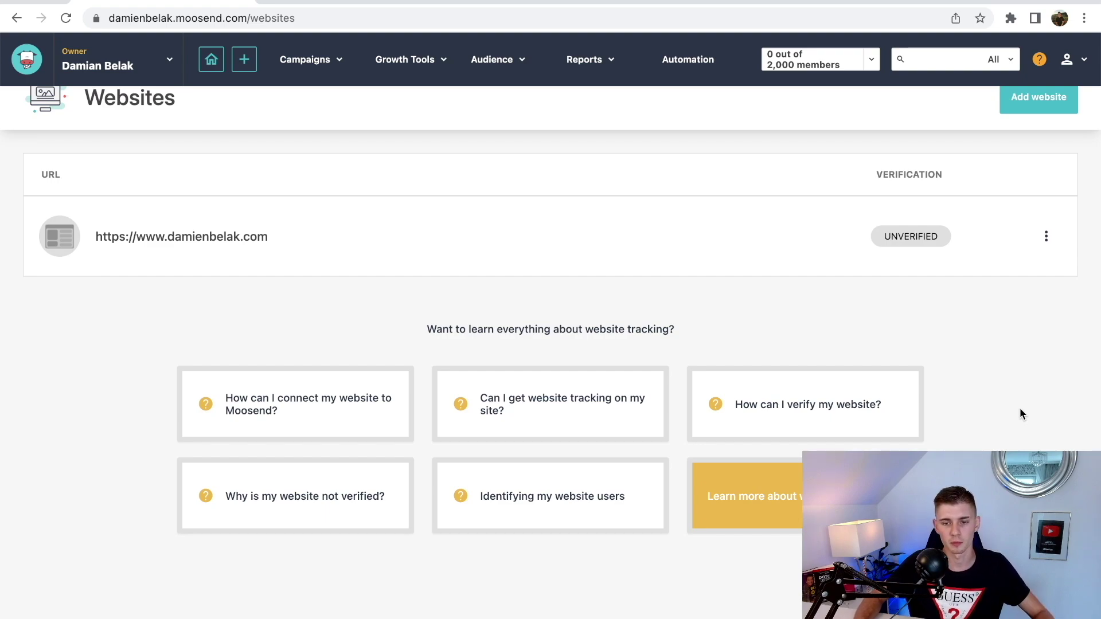
scroll(976, 326, up, 1)
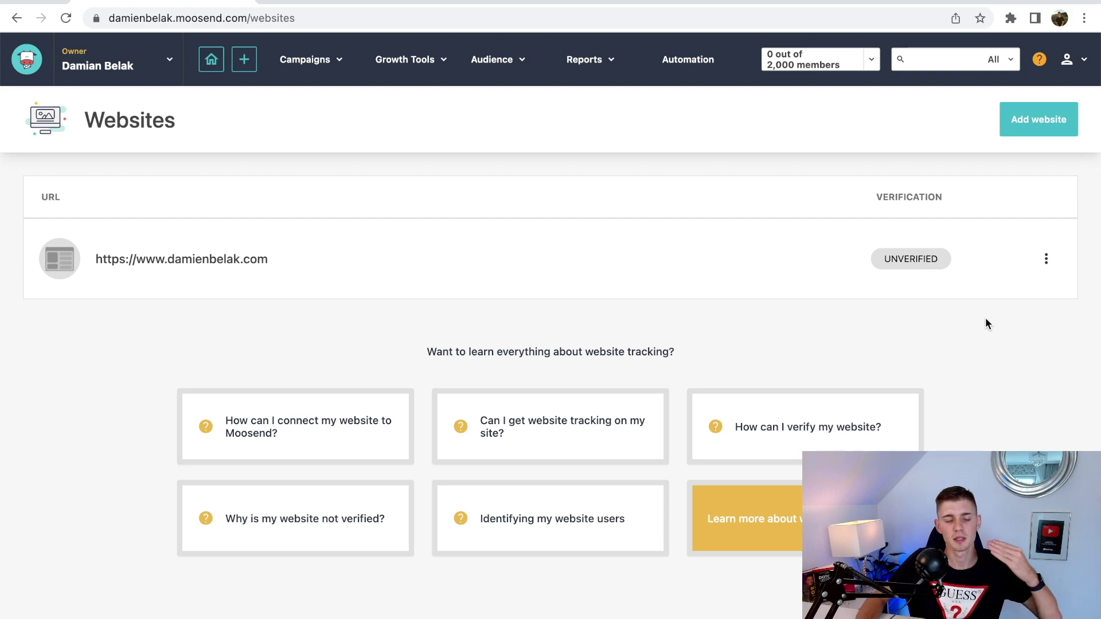
click(1067, 60)
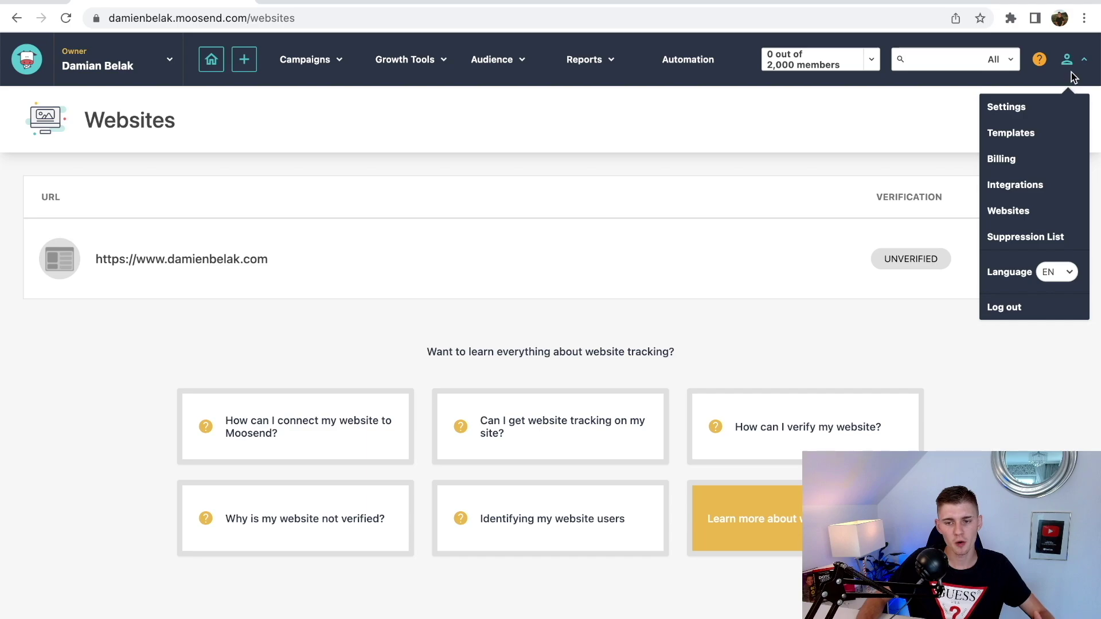
- Open Settings > Senders and select the sender's email address text
click(1024, 108)
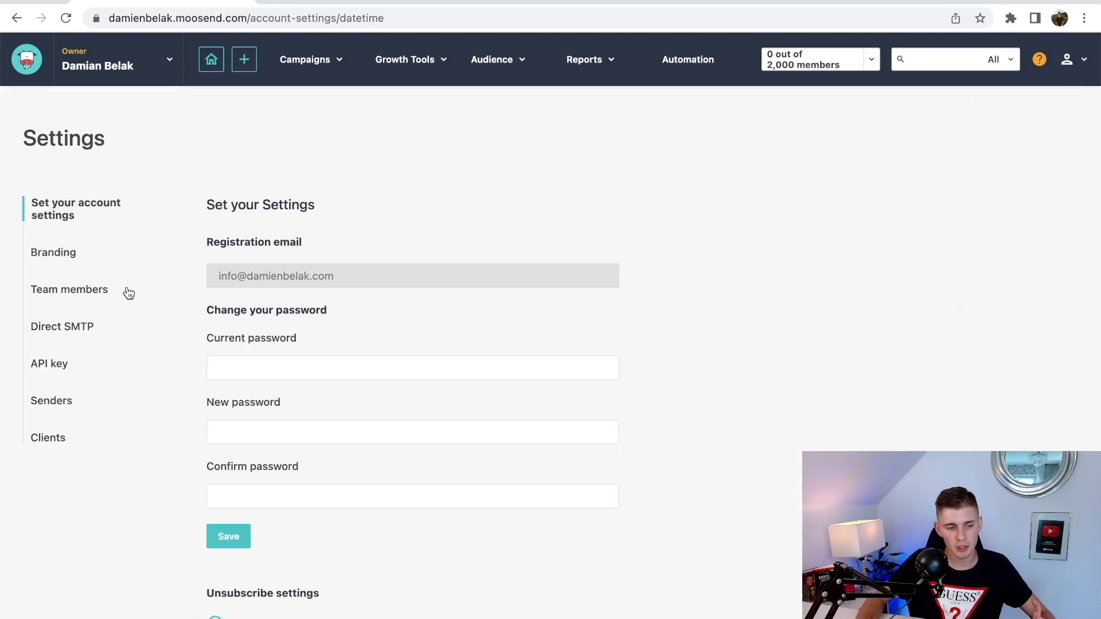
click(58, 401)
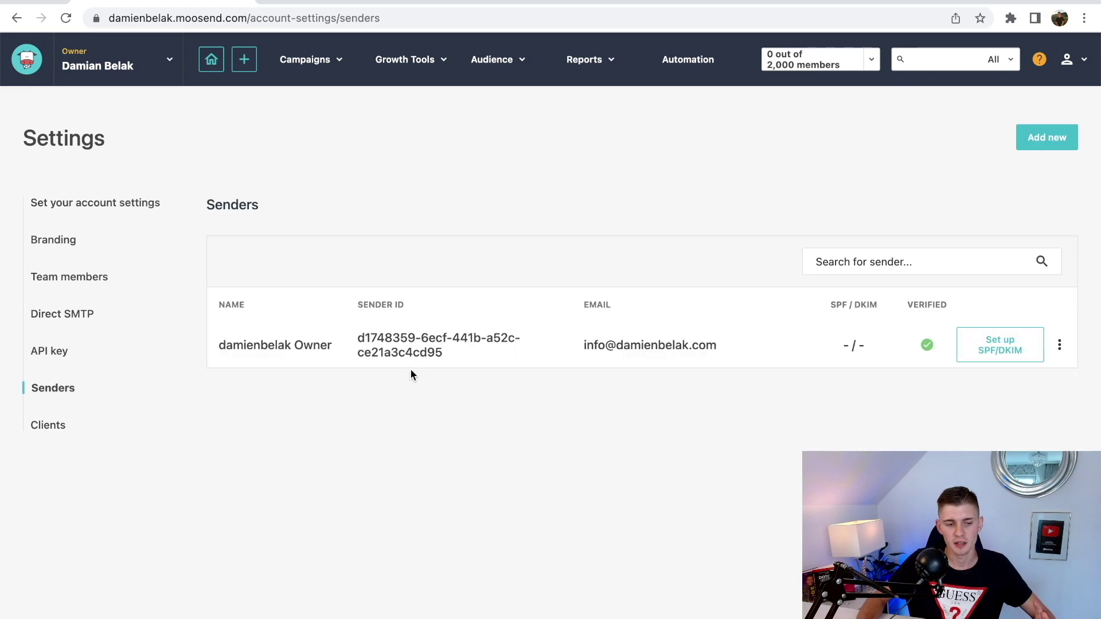
drag(210, 353, 335, 347)
drag(541, 353, 714, 352)
click(635, 406)
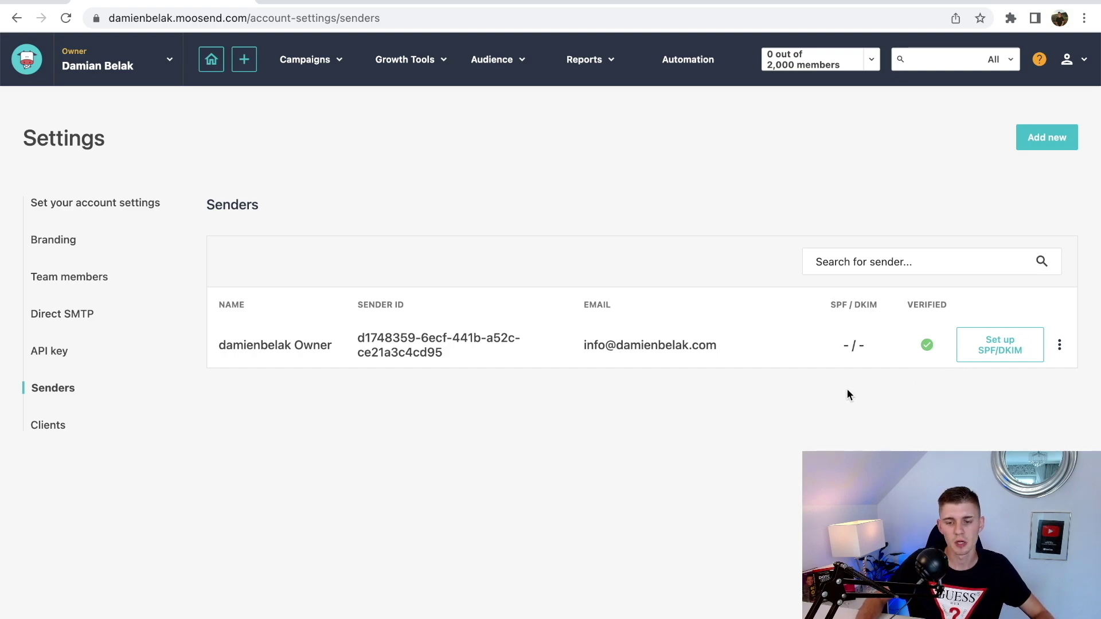
- Open the sender's SPF/DKIM setup and expand the DKIM and SPF TXT records
click(997, 350)
scroll(407, 327, down, 1)
scroll(407, 327, down, 1)
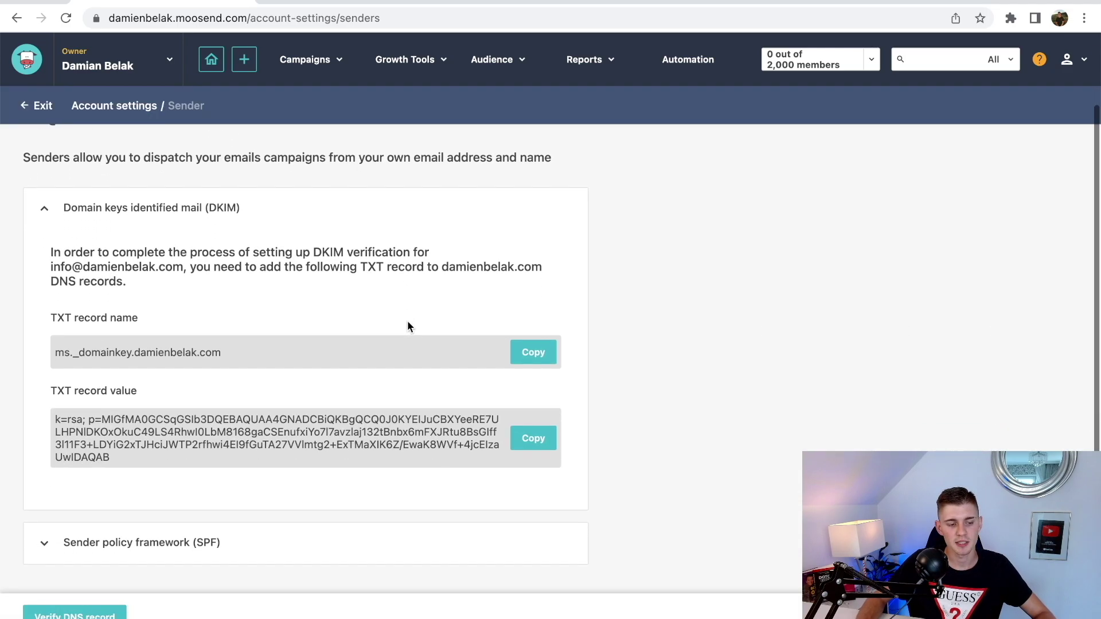
scroll(407, 327, down, 1)
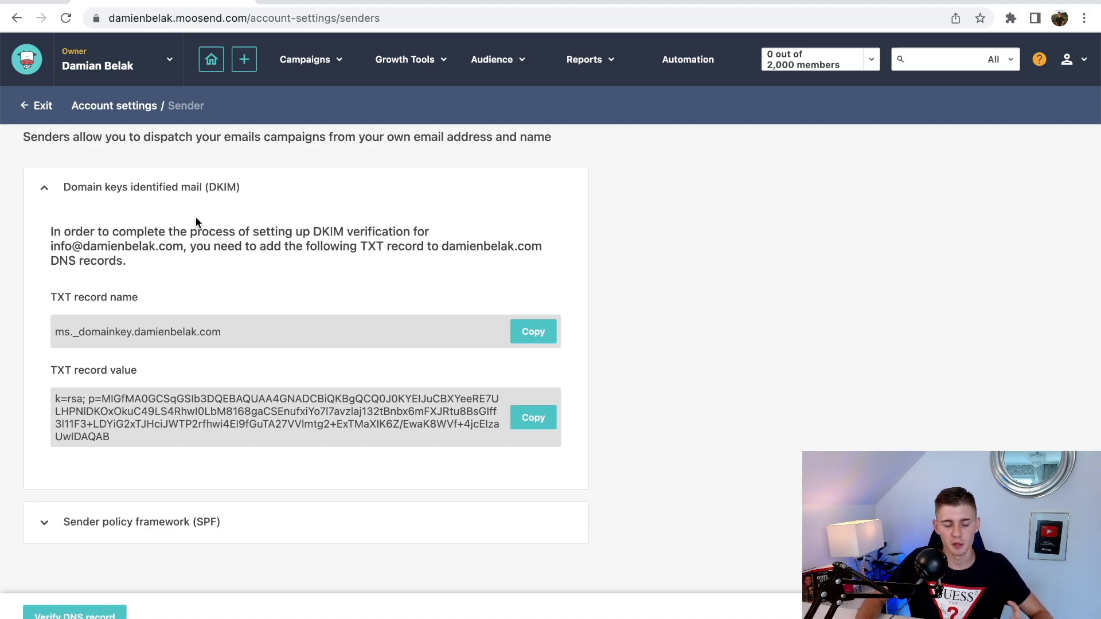
click(172, 523)
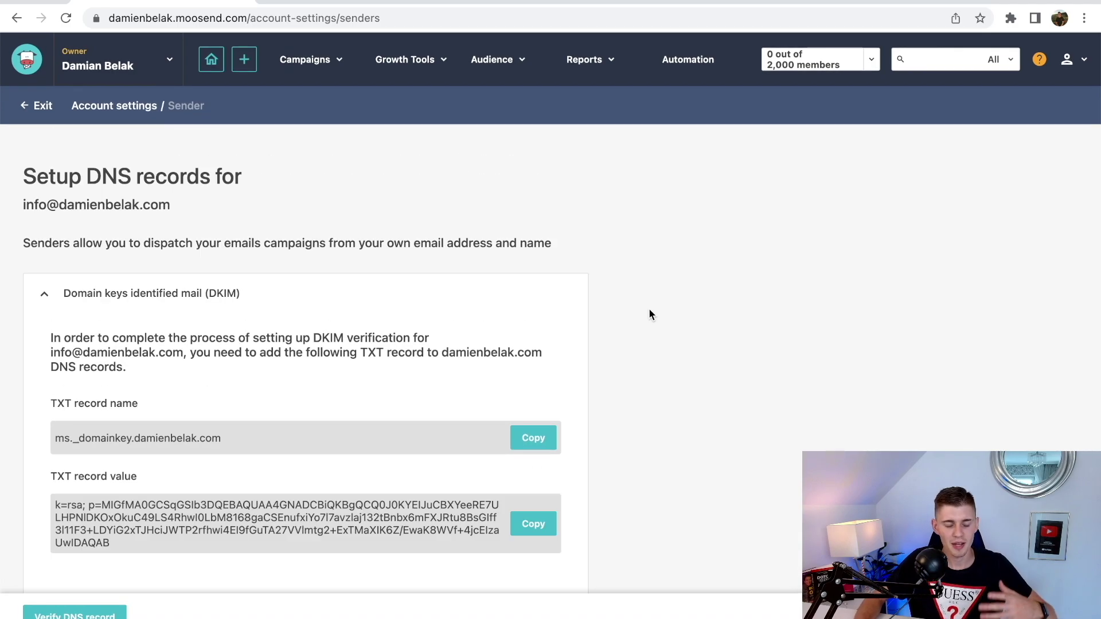
scroll(649, 310, down, 3)
scroll(645, 313, up, 3)
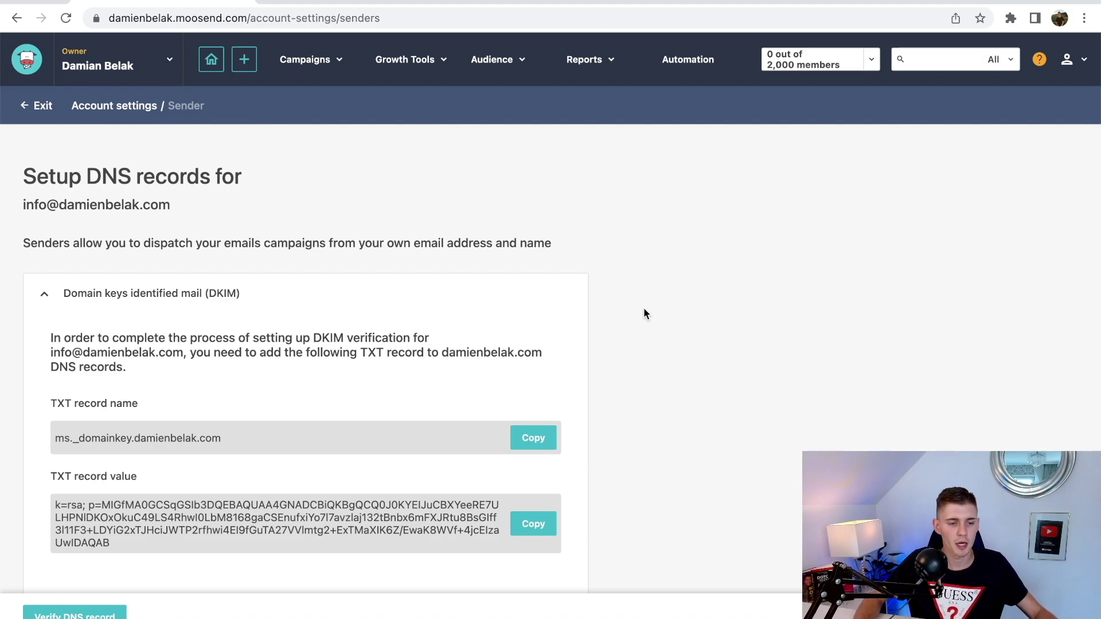
scroll(643, 310, down, 3)
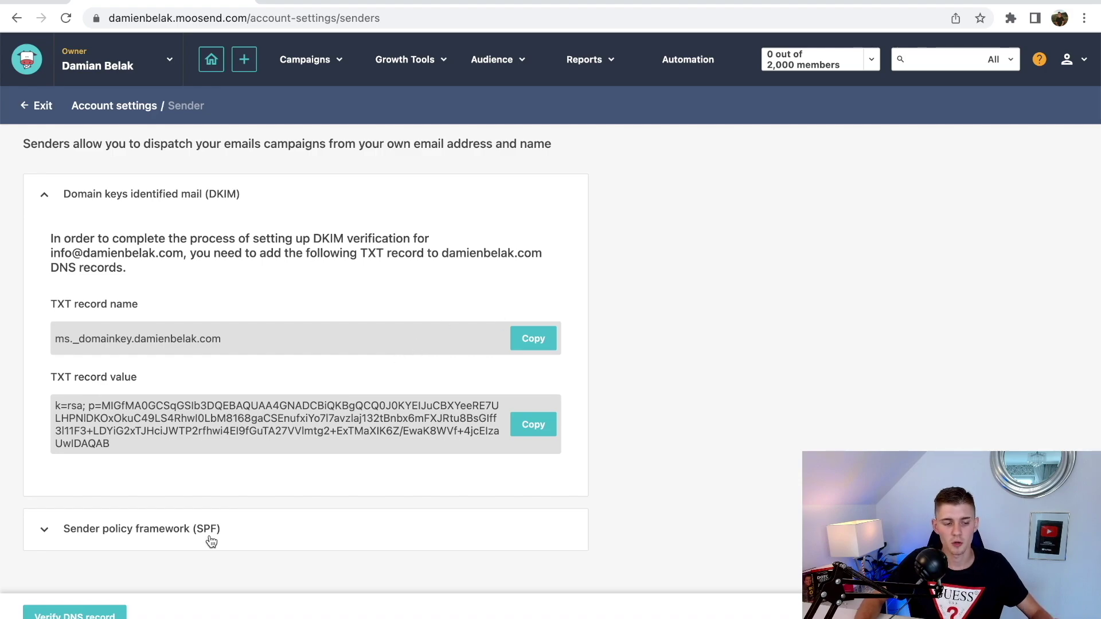
scroll(212, 536, down, 1)
click(223, 505)
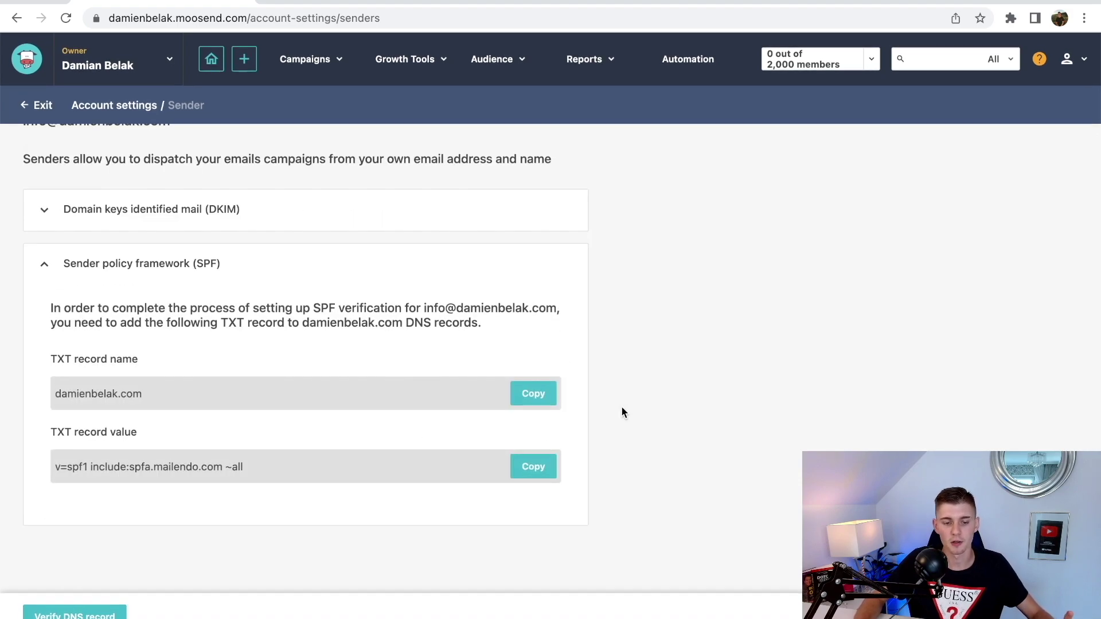
scroll(622, 412, up, 2)
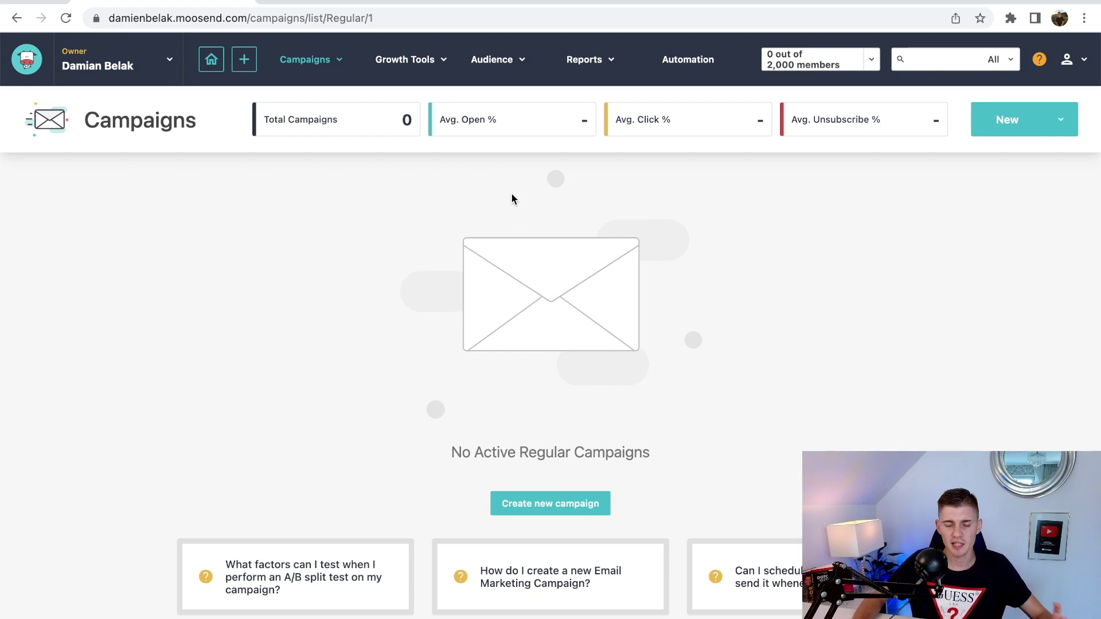
- From Audience > Email lists, start a new email list named 'Damiens List'
mouse_move(499, 68)
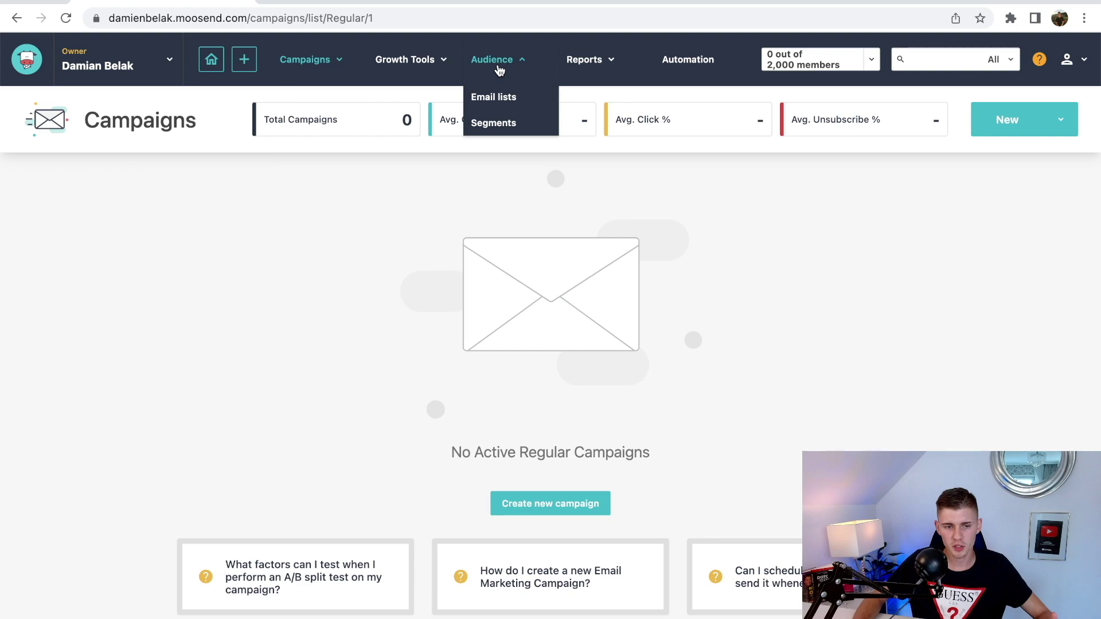
click(499, 98)
click(1035, 121)
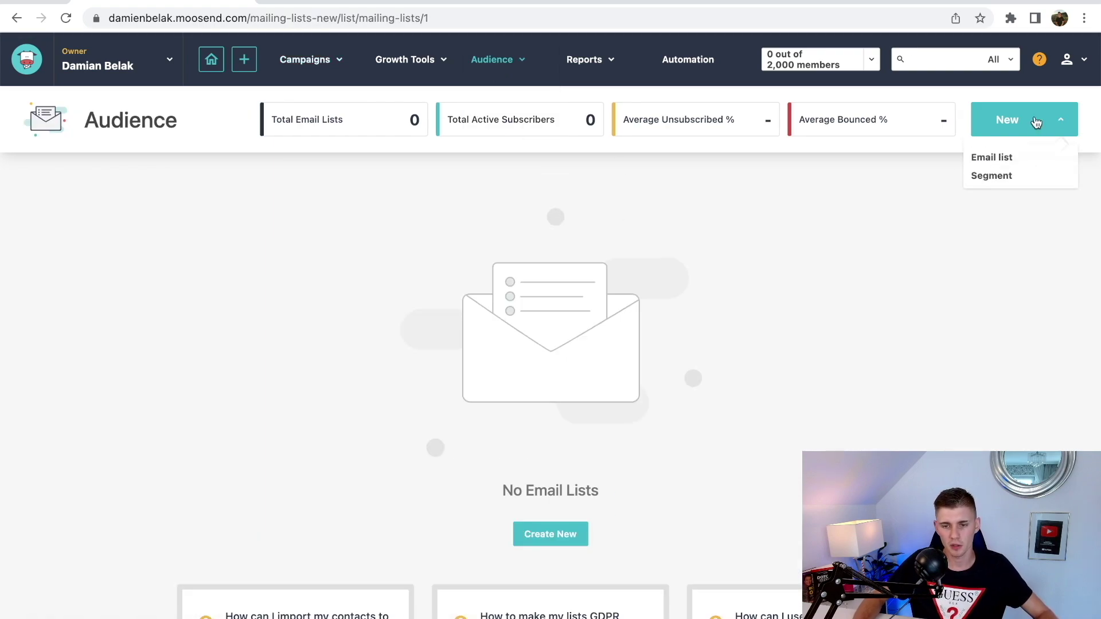
click(998, 165)
text(Damiens Lis)
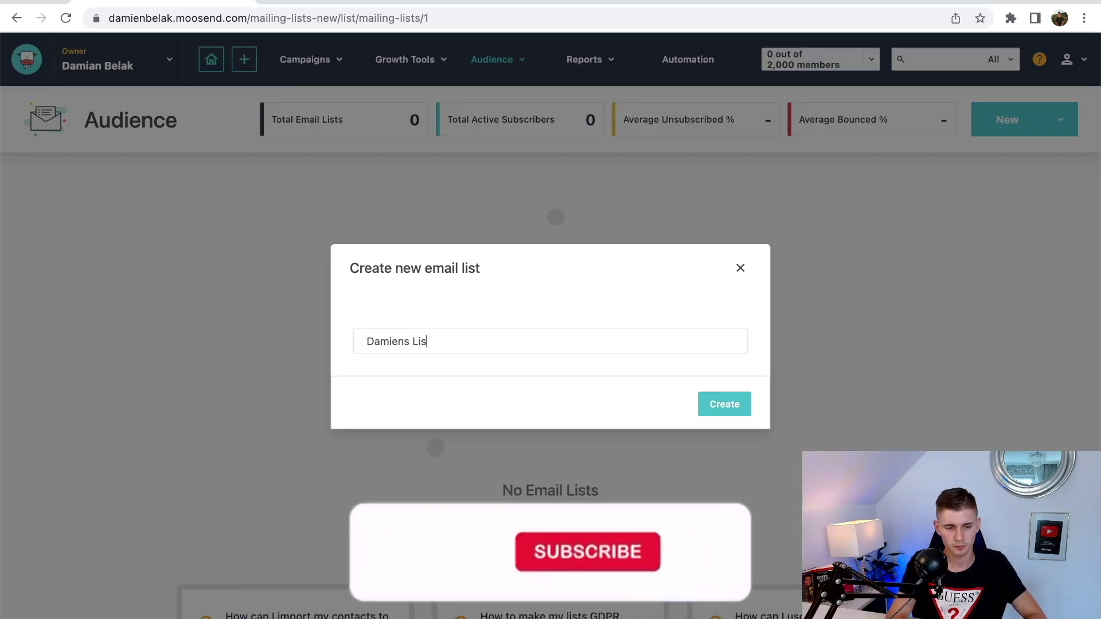
text(t)
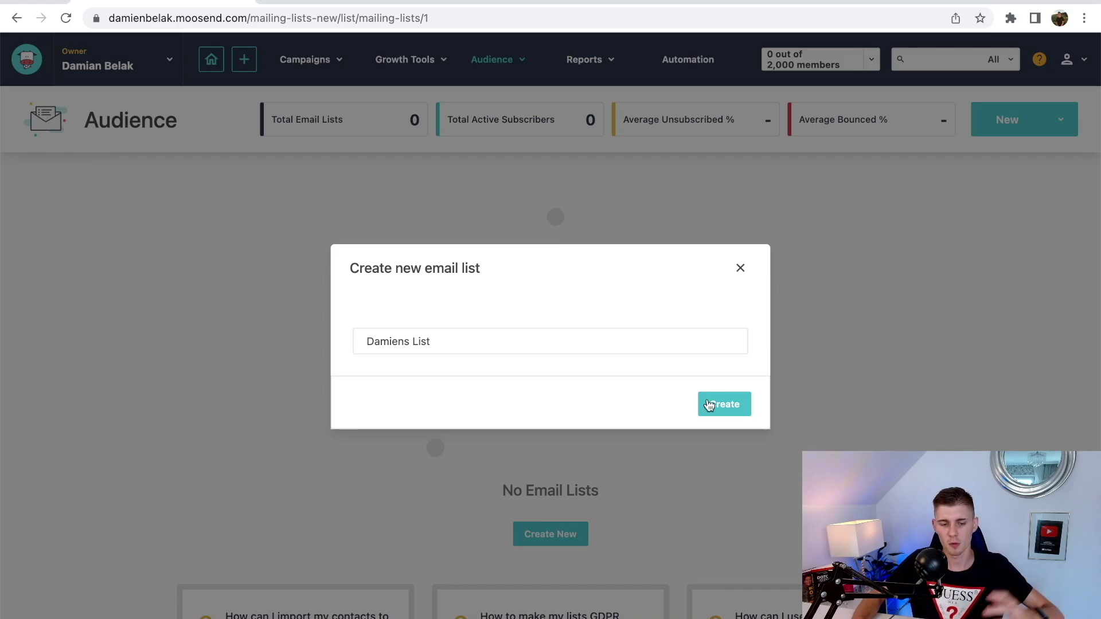
- Create Damiens List, then browse its dashboard and the import, archive, unsubscribe, delete and copy bulk actions
click(706, 404)
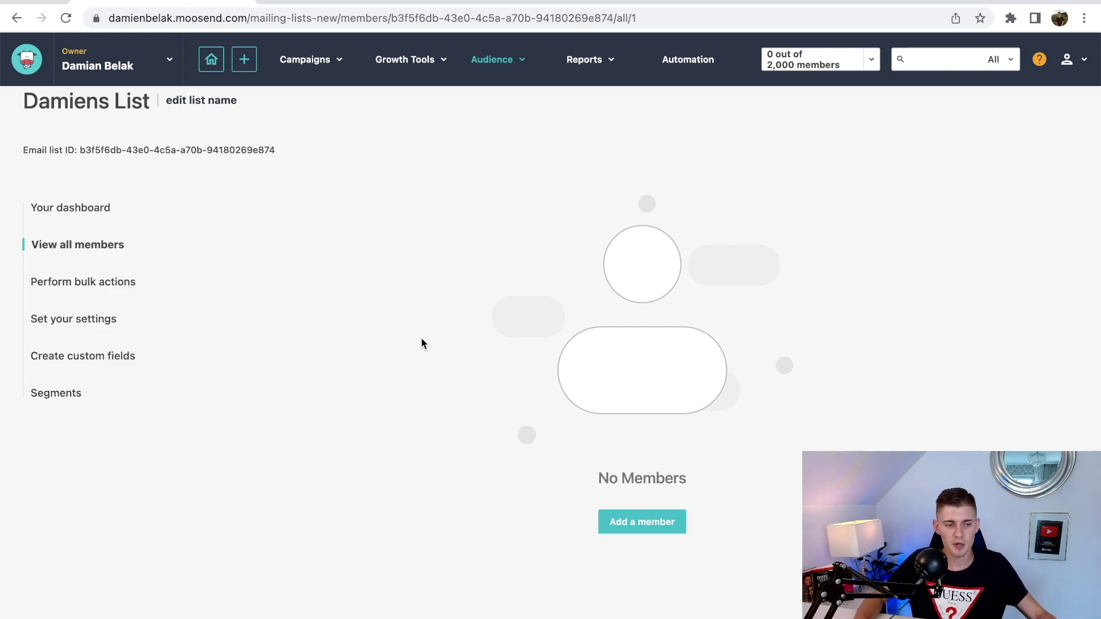
click(75, 210)
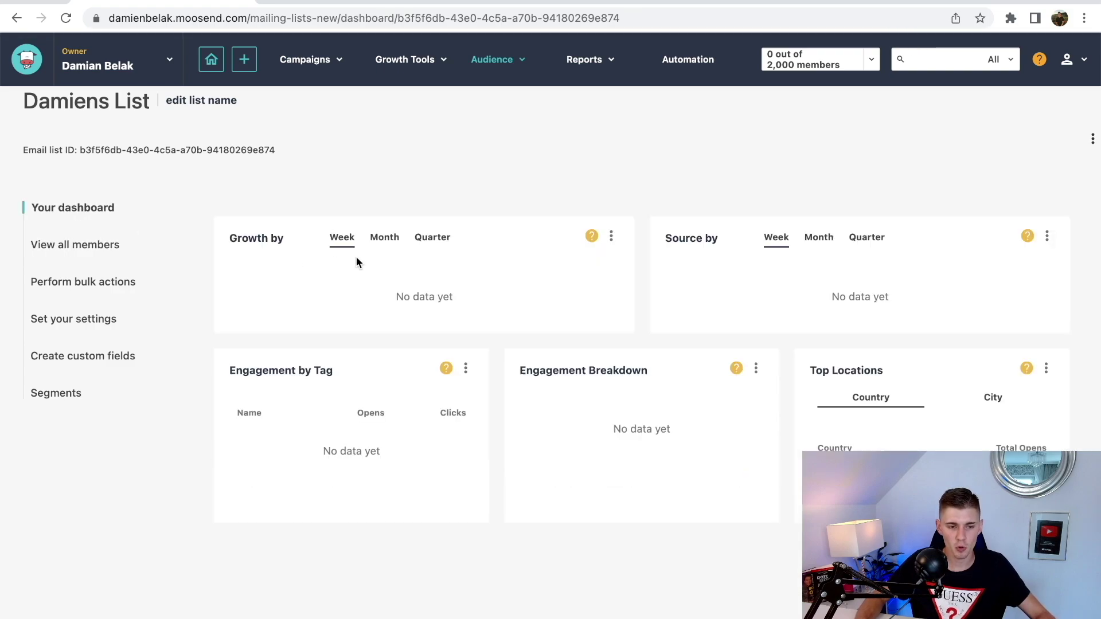
scroll(355, 258, down, 1)
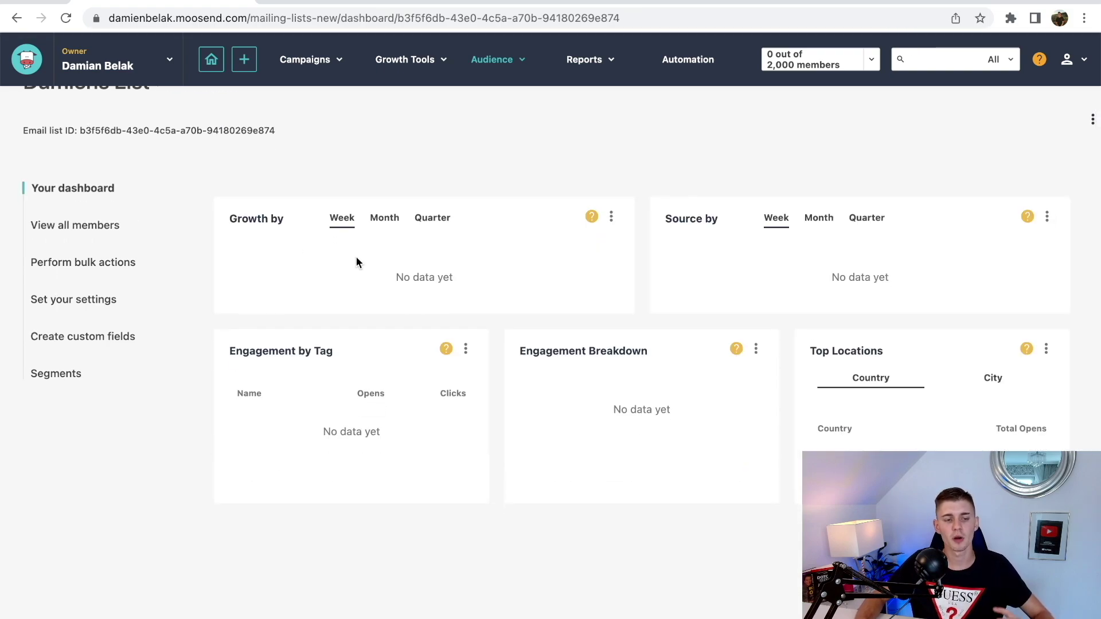
click(112, 263)
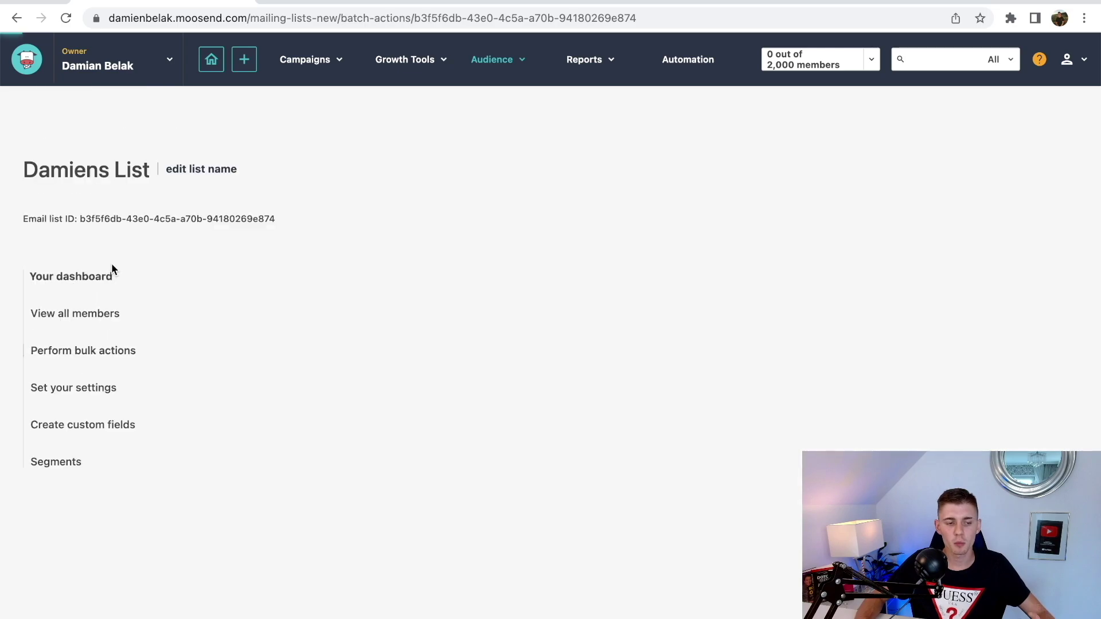
scroll(479, 307, down, 2)
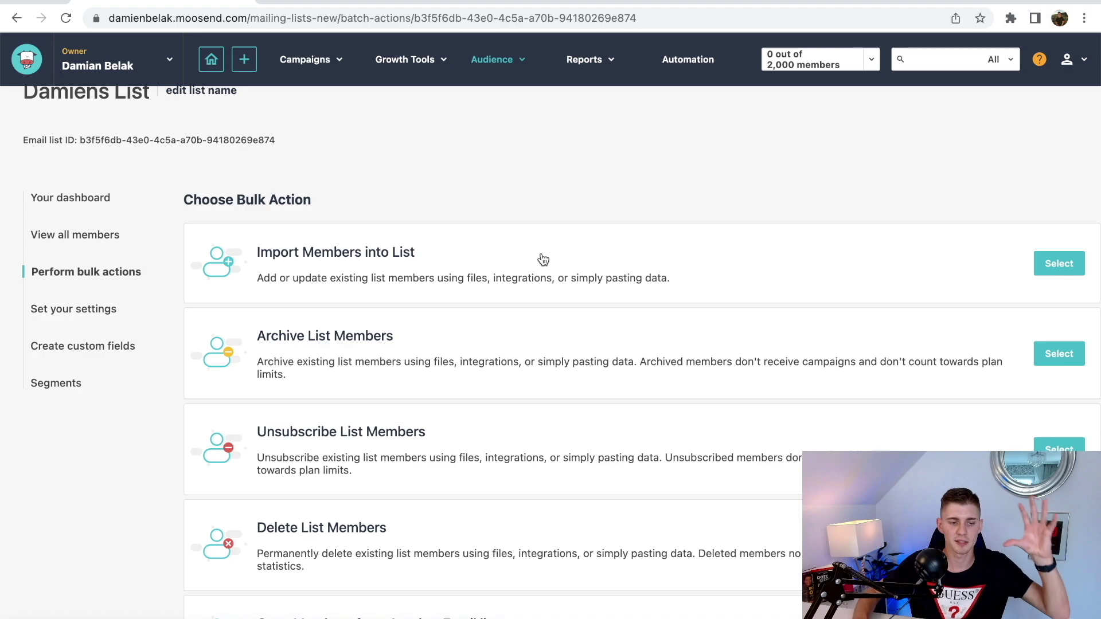
scroll(401, 250, down, 1)
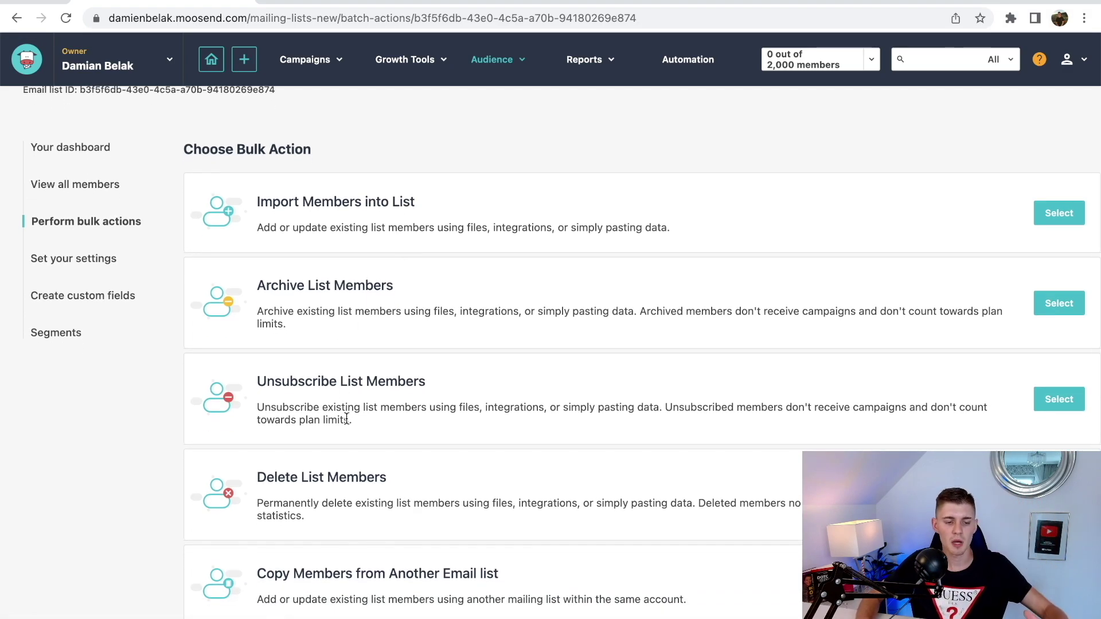
scroll(345, 418, down, 1)
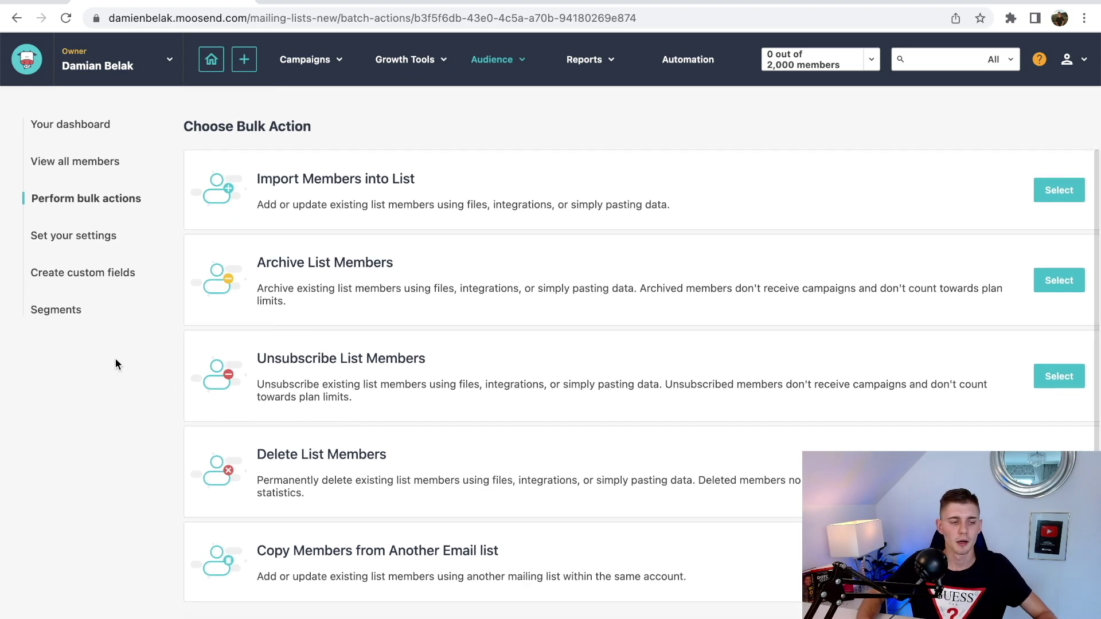
- Look through Damiens List's settings, custom fields and segments pages
click(69, 239)
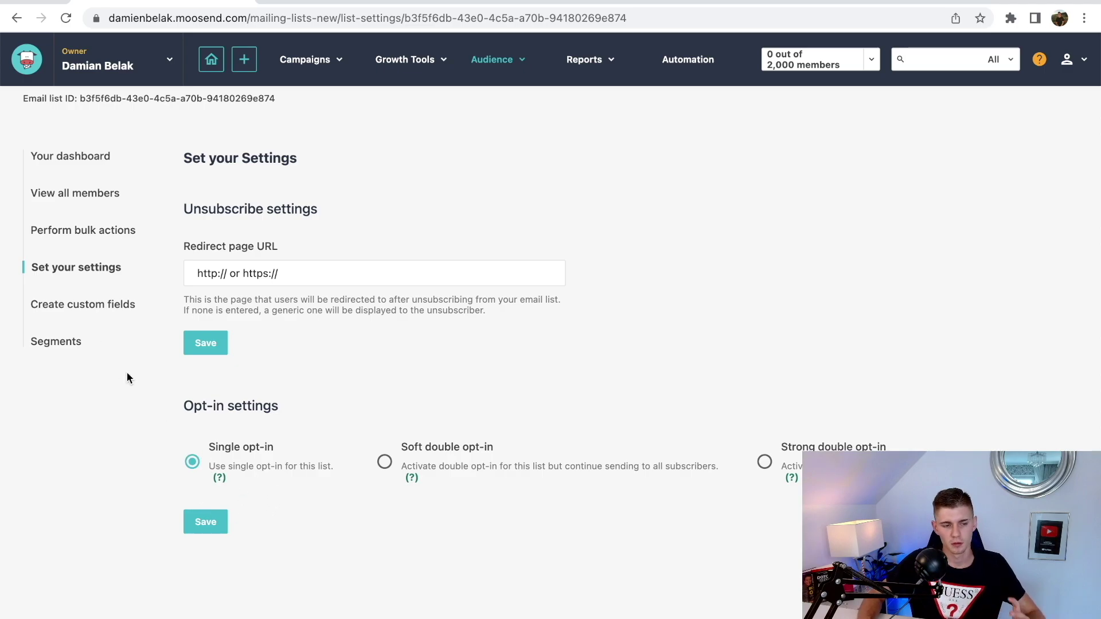
click(95, 307)
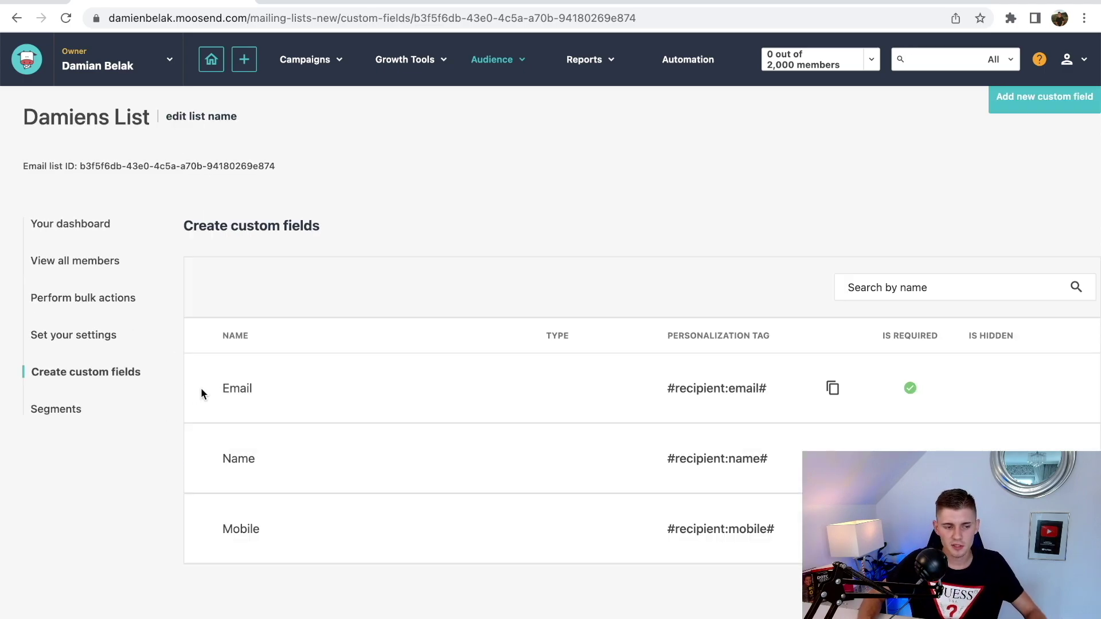
click(70, 416)
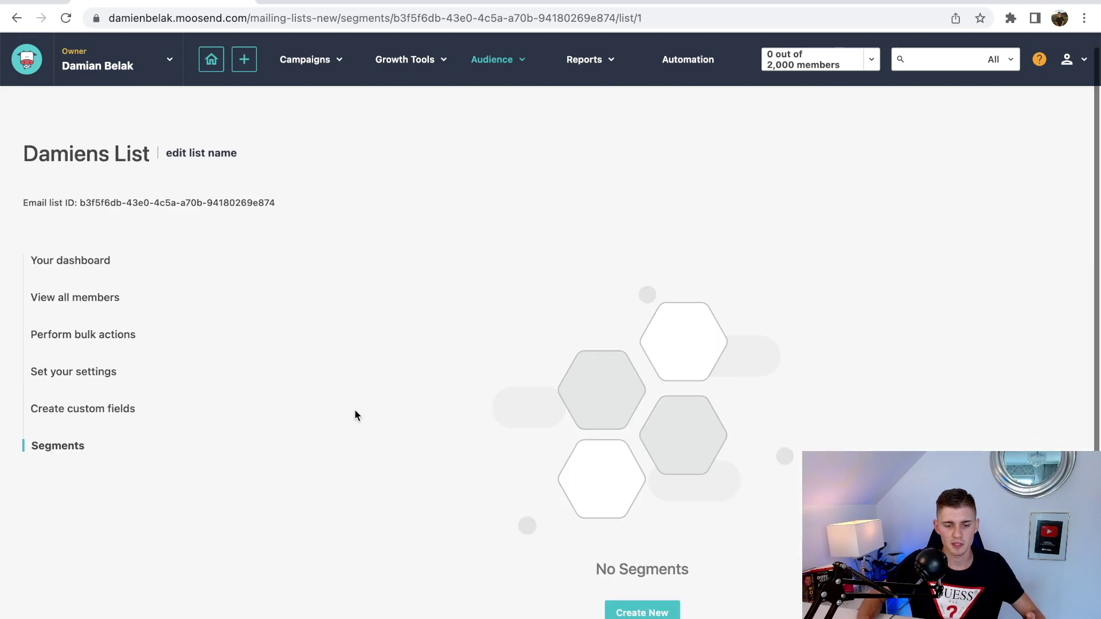
- Return to Audience > Email lists, where Damiens List shows 0 subscribers
mouse_move(482, 67)
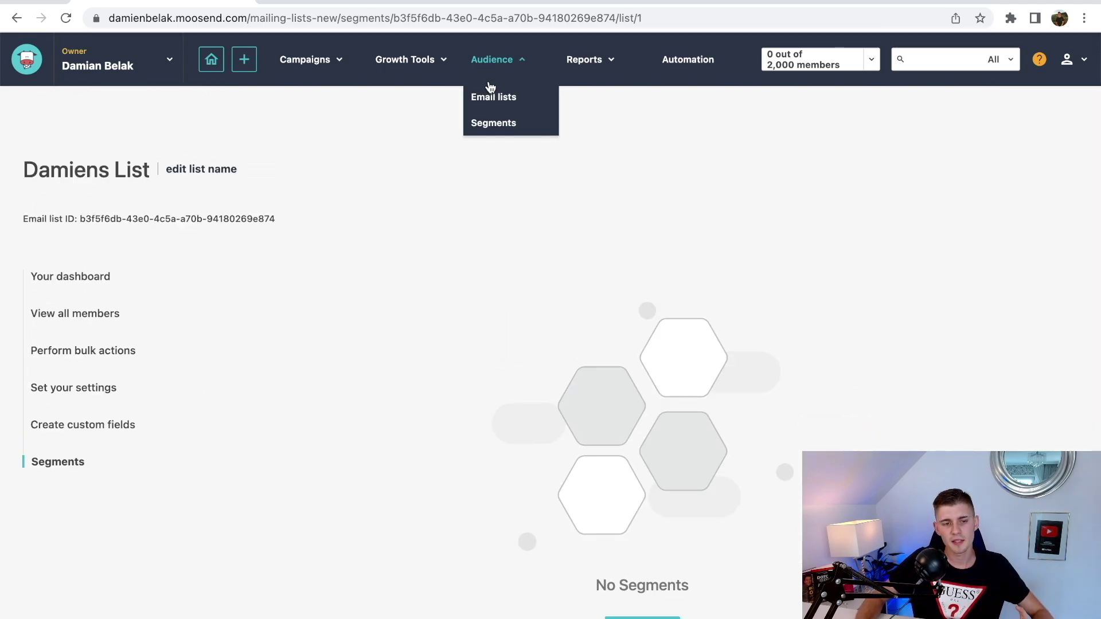
click(493, 99)
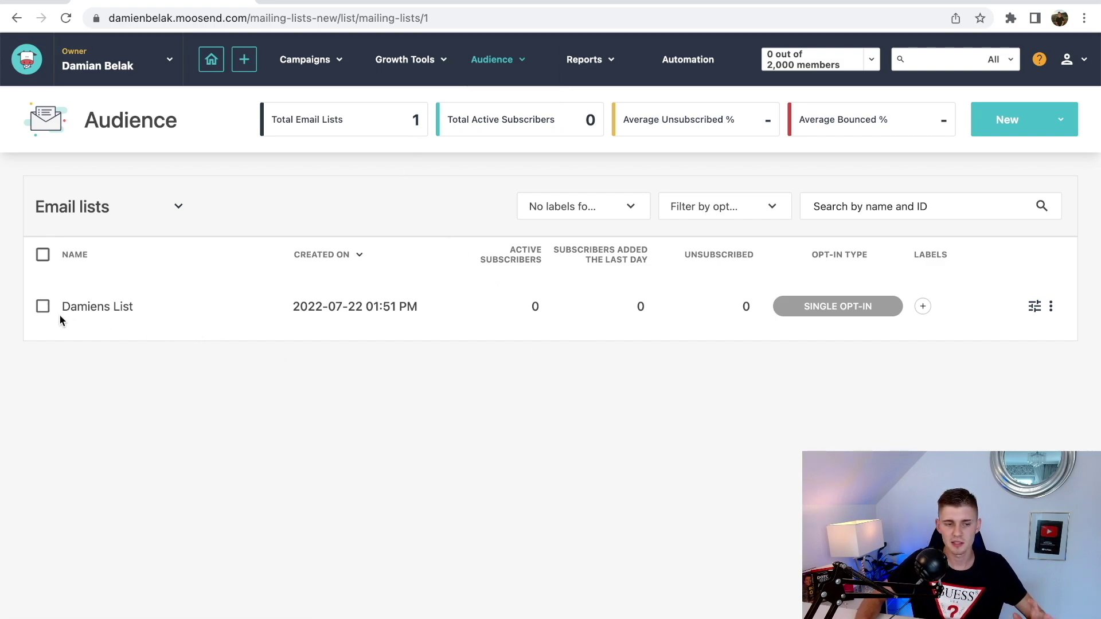
triple_click(344, 324)
click(443, 338)
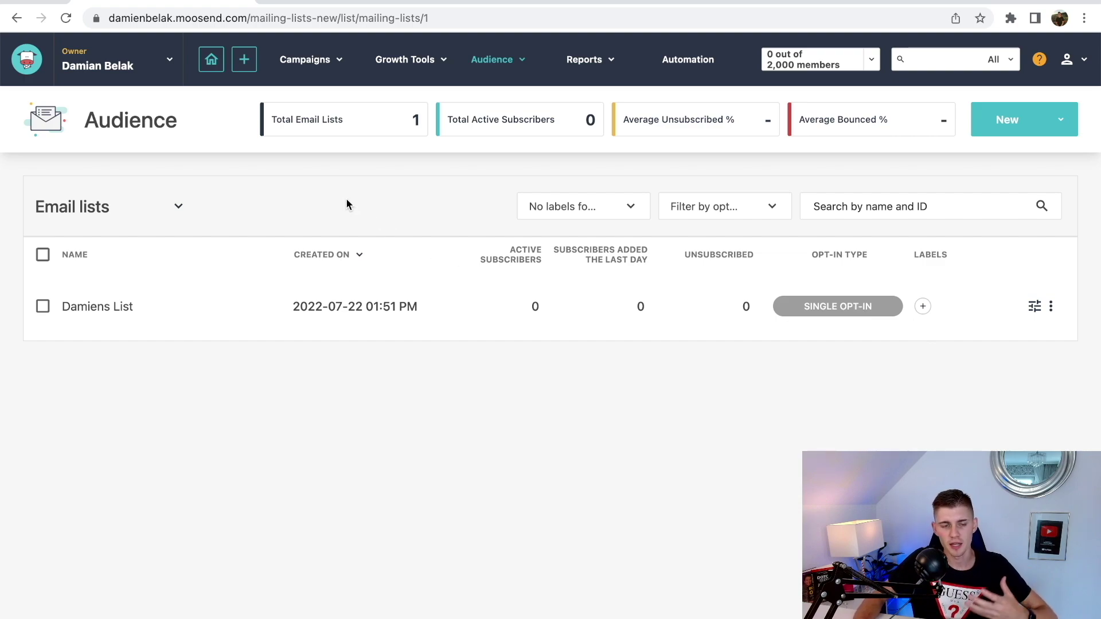
- Go to Campaigns > Regular and start a new Regular campaign
click(300, 60)
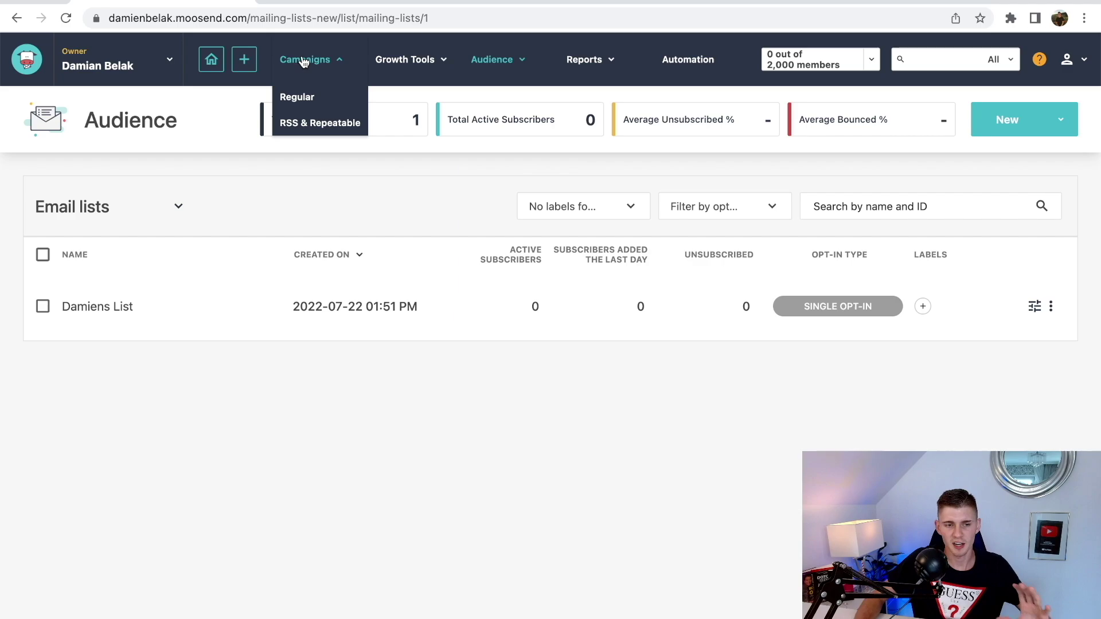
click(299, 102)
click(1052, 122)
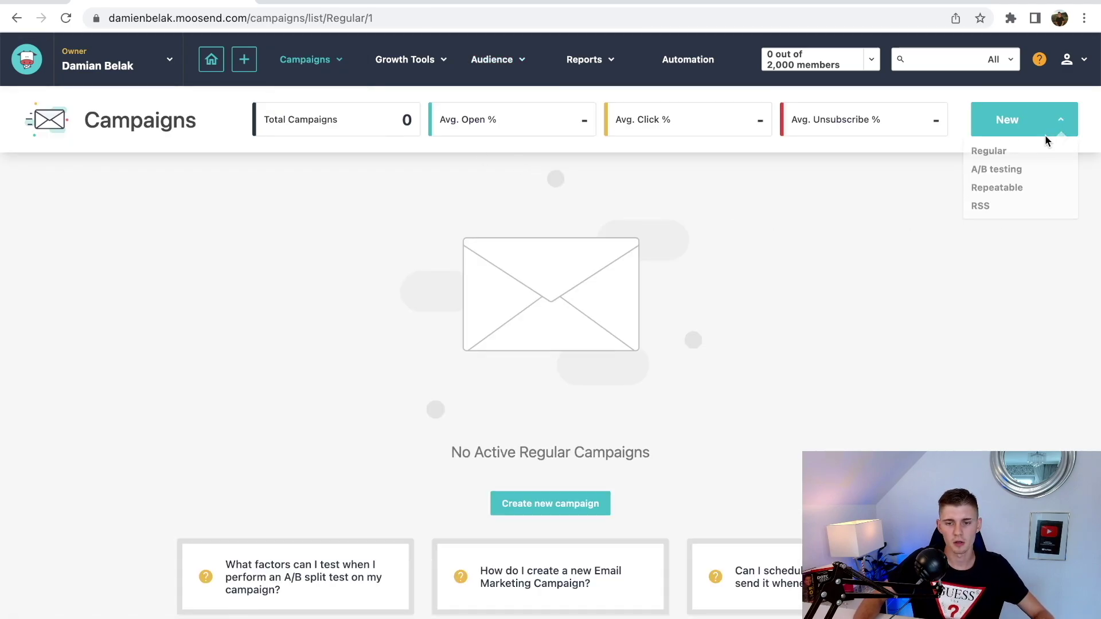
click(987, 158)
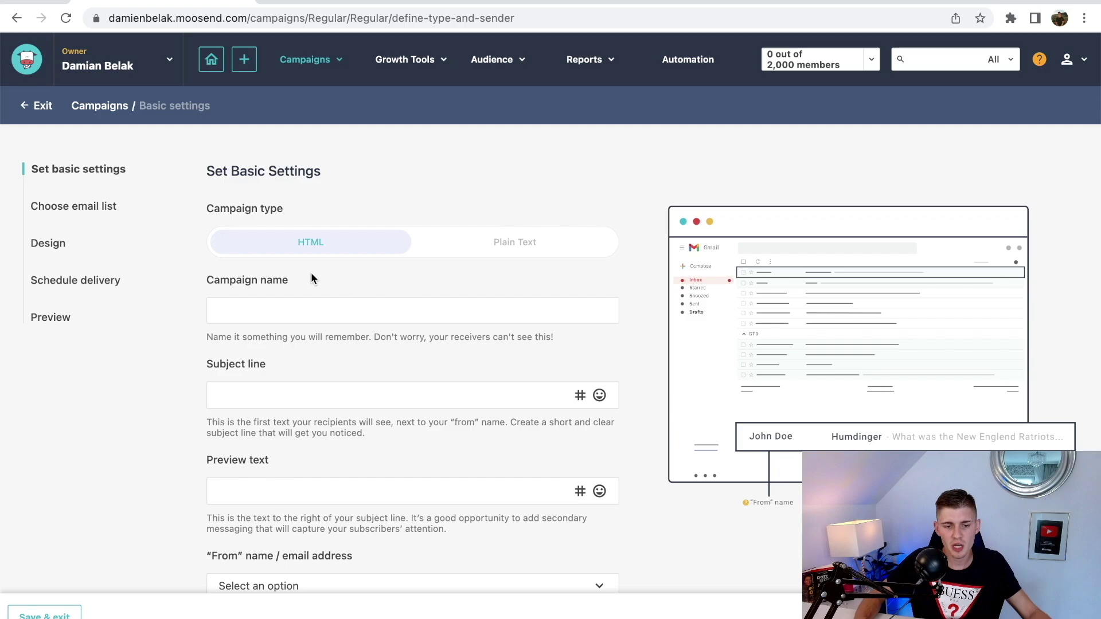
- Name the HTML campaign 'Damiens Campaign' with subject 'Here is your FREE E-book'
click(478, 253)
click(383, 247)
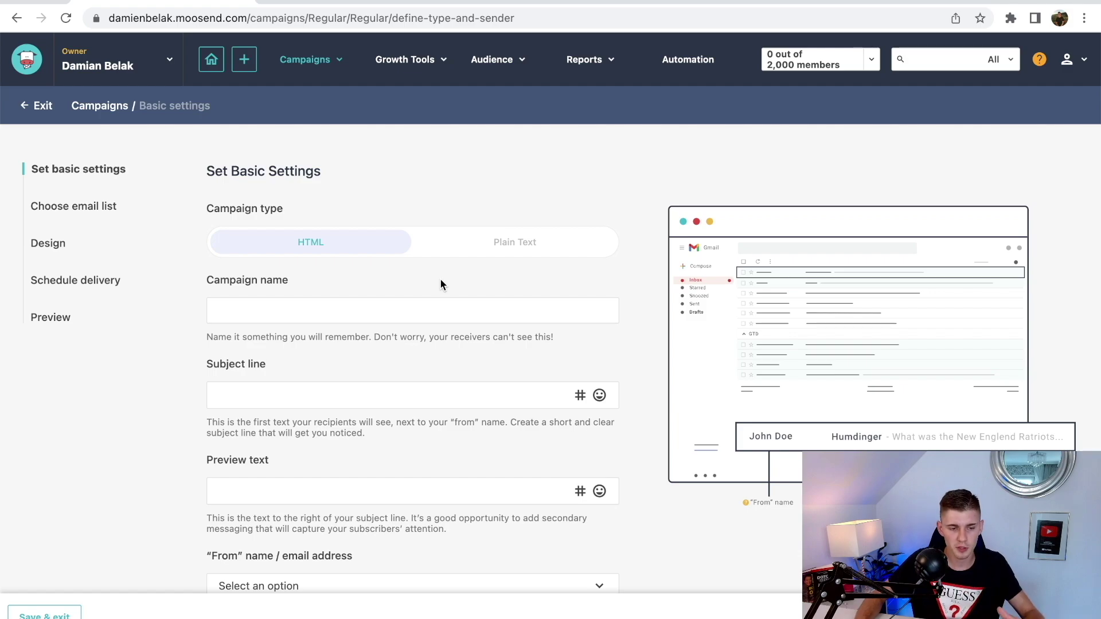
text(Damiens C)
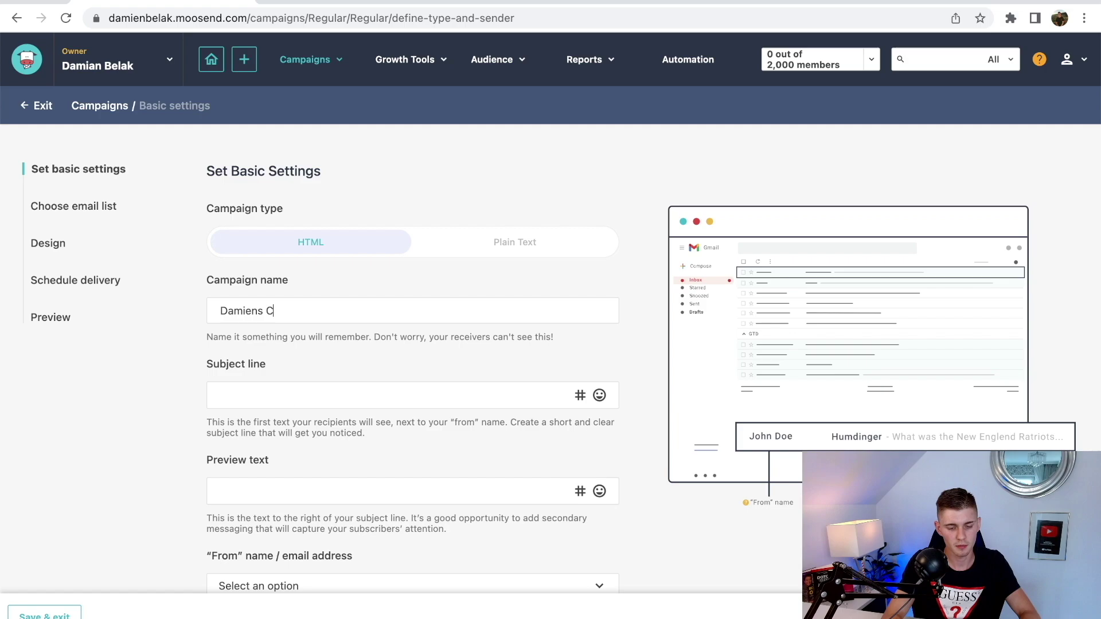
text(ampaign)
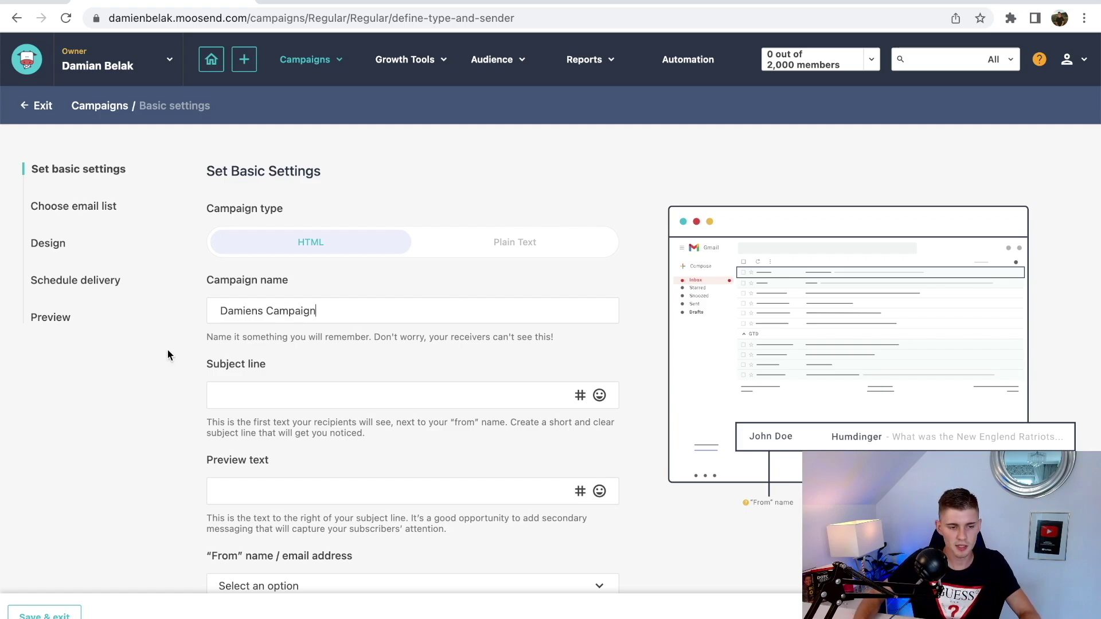
click(311, 390)
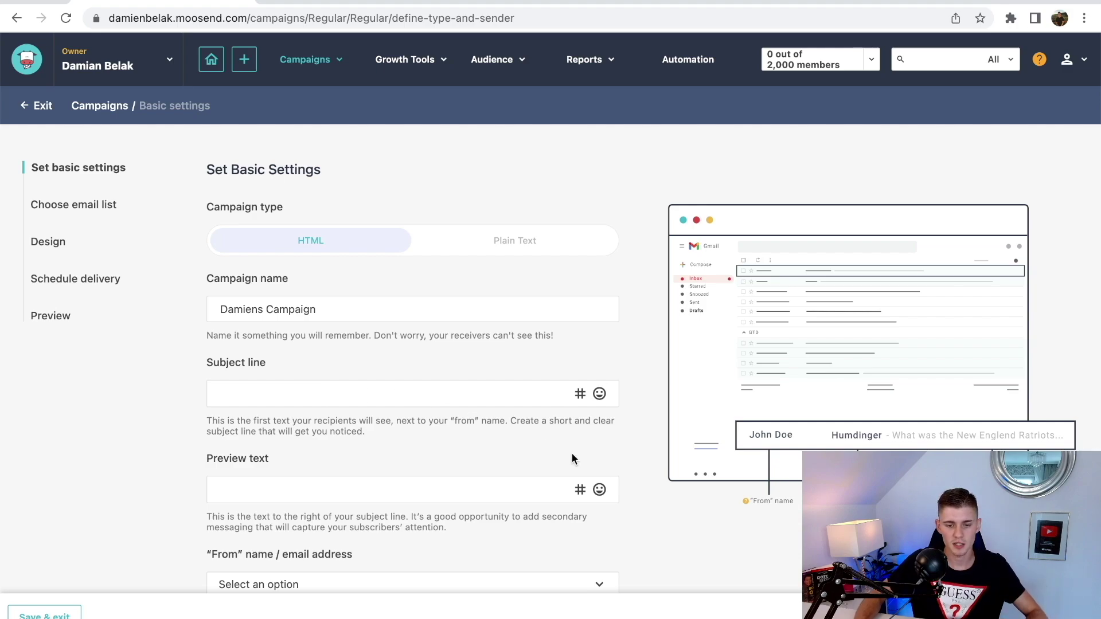
scroll(774, 502, down, 1)
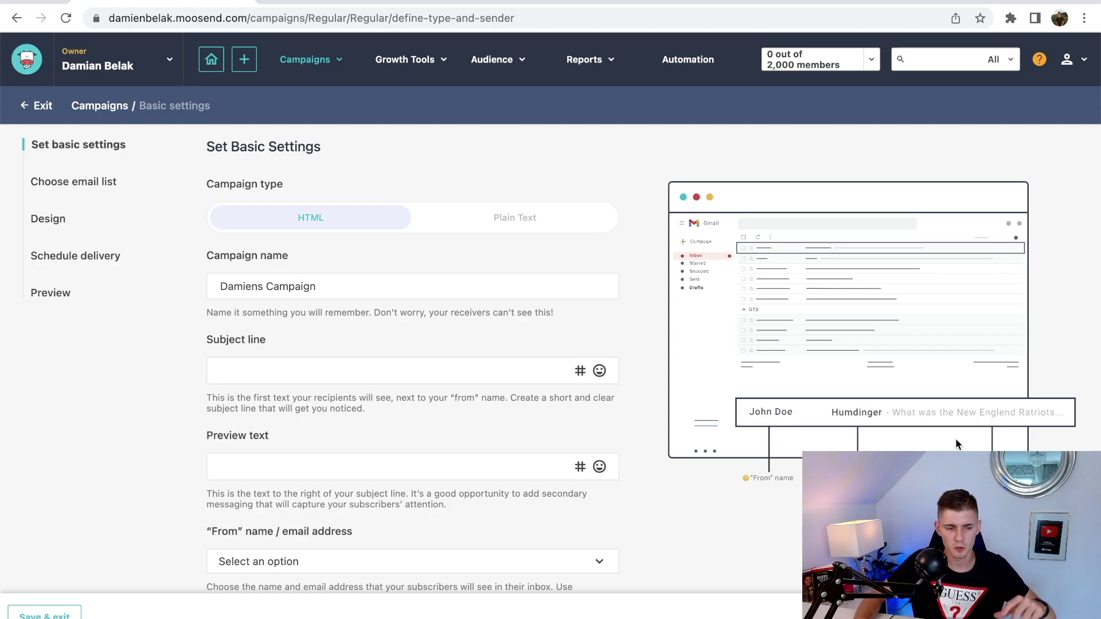
text(Here is your FREE E-book)
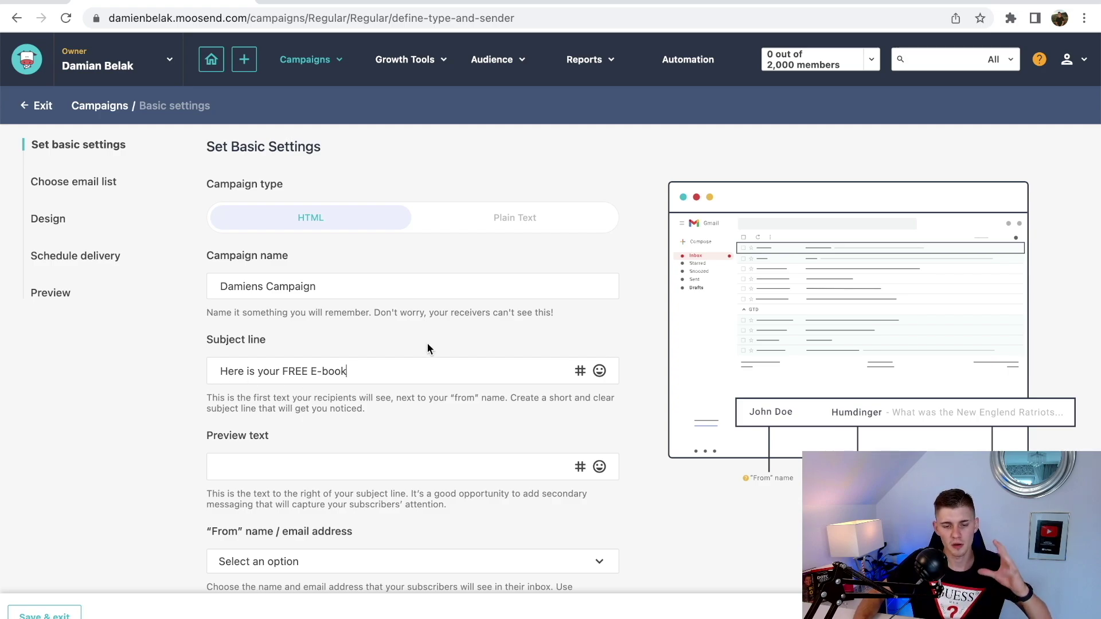
- Write the congratulations preview text for the campaign
click(339, 380)
scroll(340, 379, down, 3)
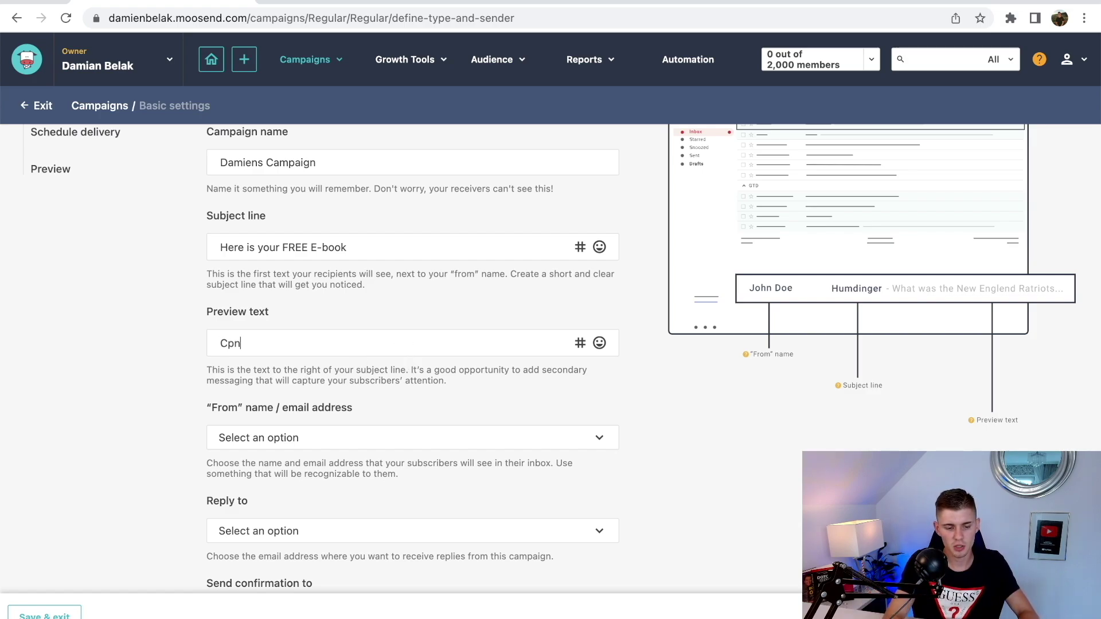
text(ongratulations, here is your e-book as promo)
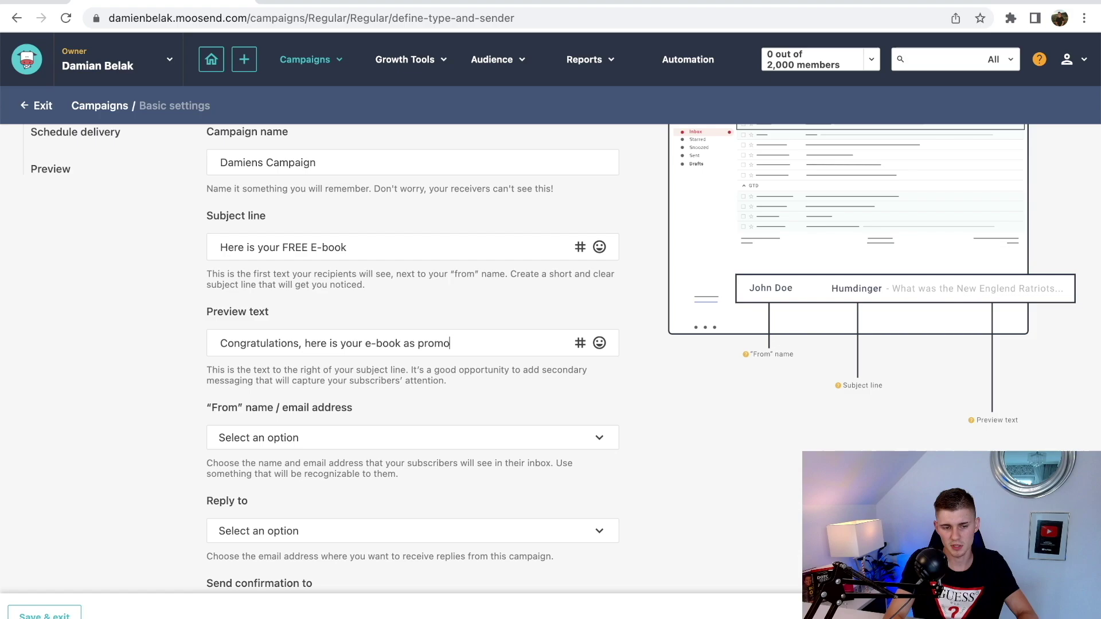
text(ised)
scroll(655, 350, down, 3)
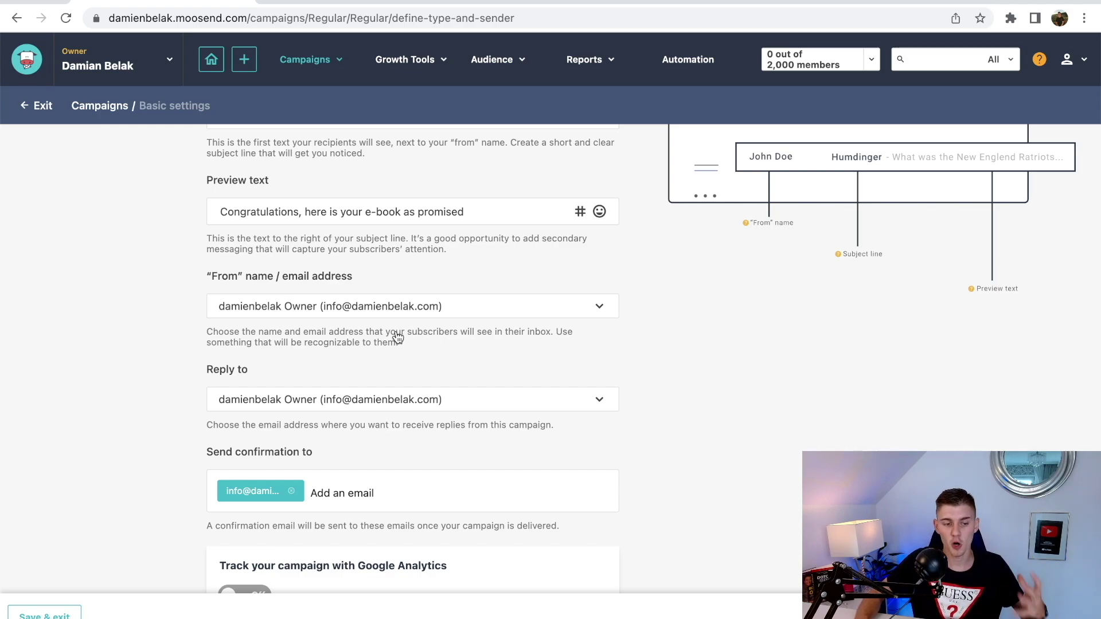
scroll(739, 320, down, 5)
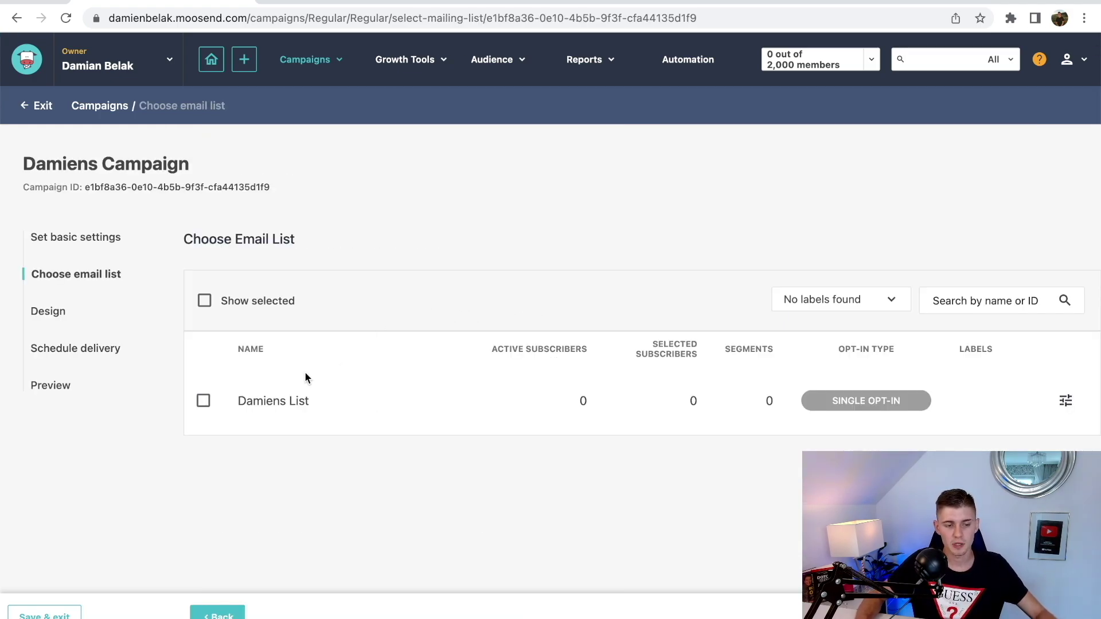
- Tick Damiens List as the recipient list and start designing the email from a template
click(203, 400)
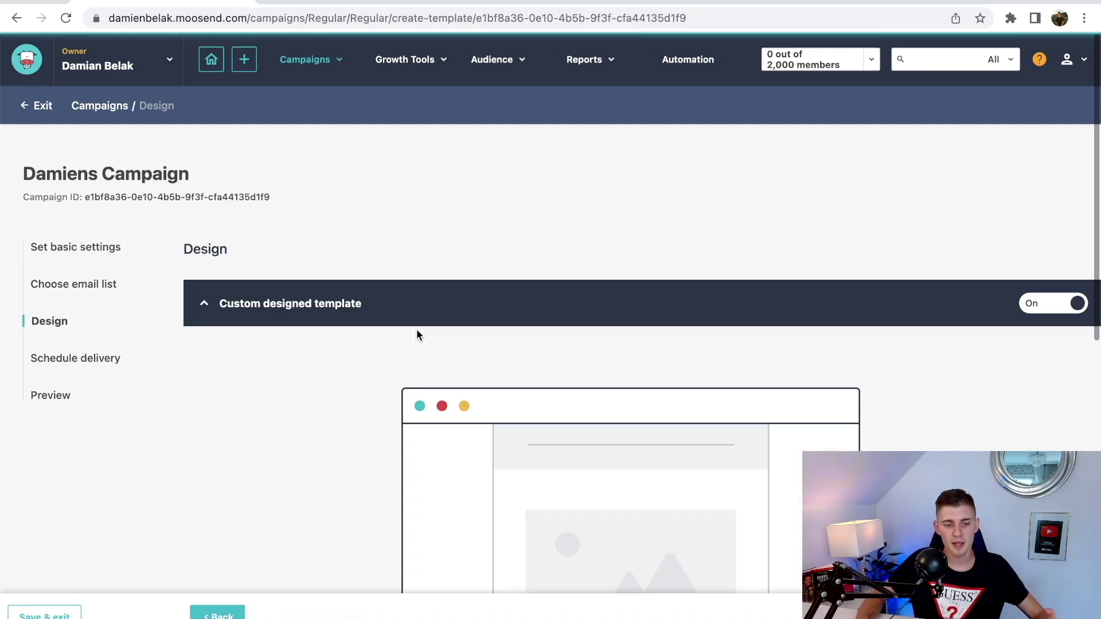
scroll(416, 330, down, 2)
scroll(417, 330, down, 4)
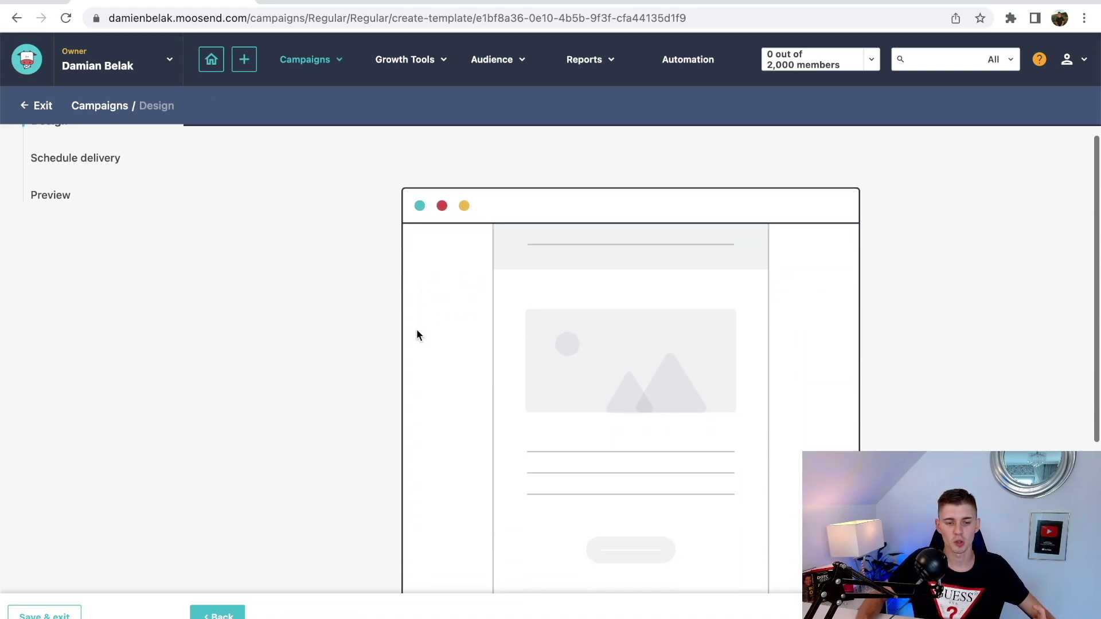
scroll(416, 331, down, 3)
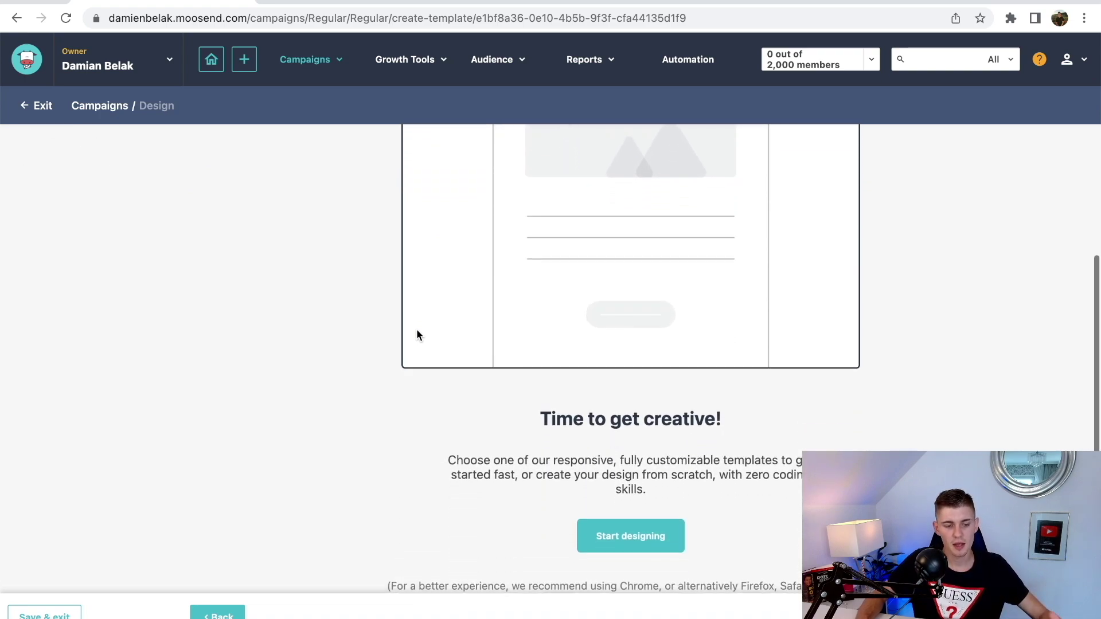
scroll(417, 335, up, 6)
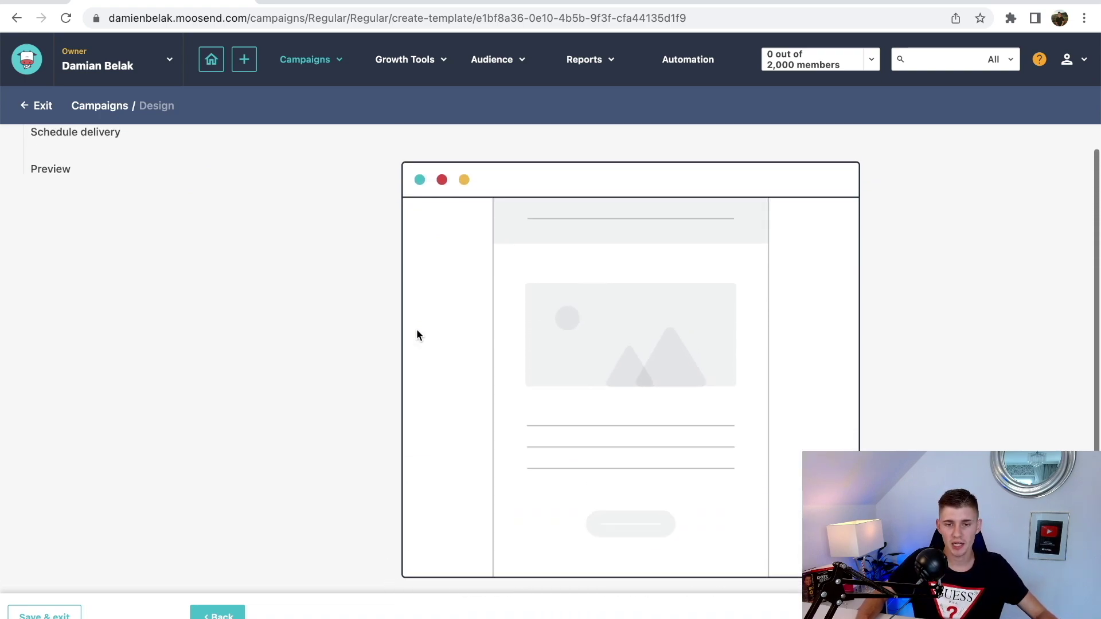
scroll(416, 335, down, 1)
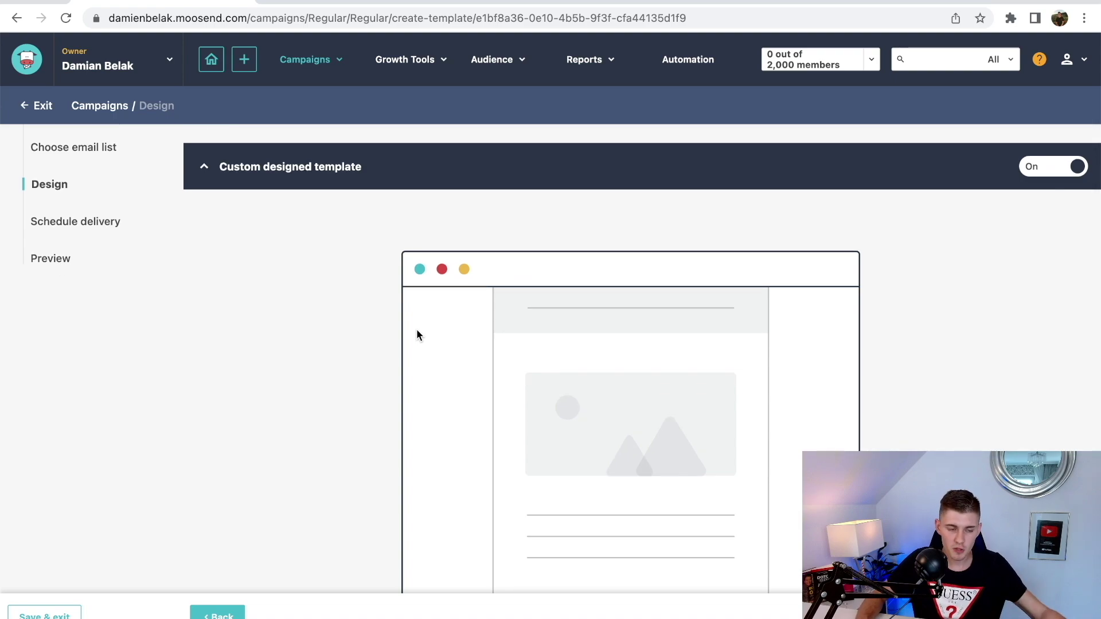
scroll(417, 332, down, 5)
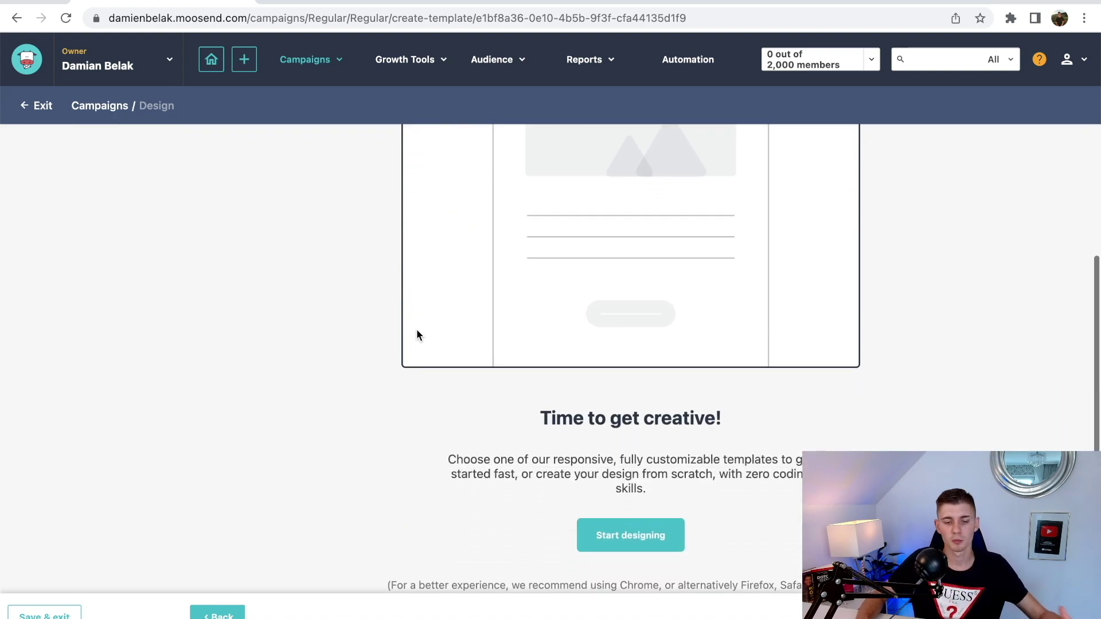
scroll(416, 336, down, 1)
click(634, 508)
scroll(728, 201, down, 1)
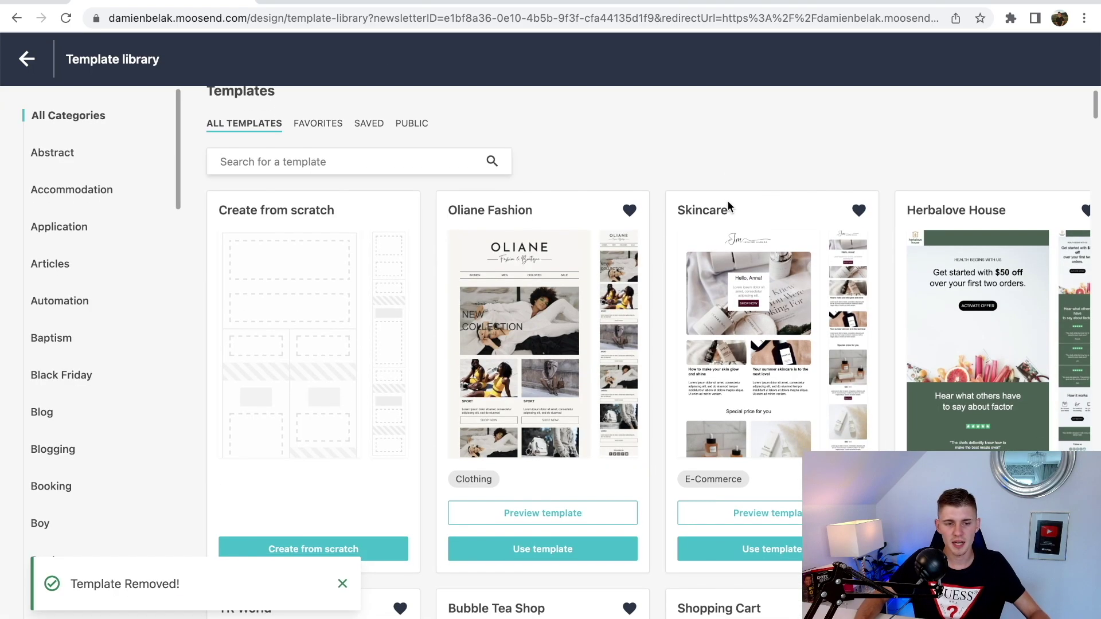
scroll(728, 206, down, 10)
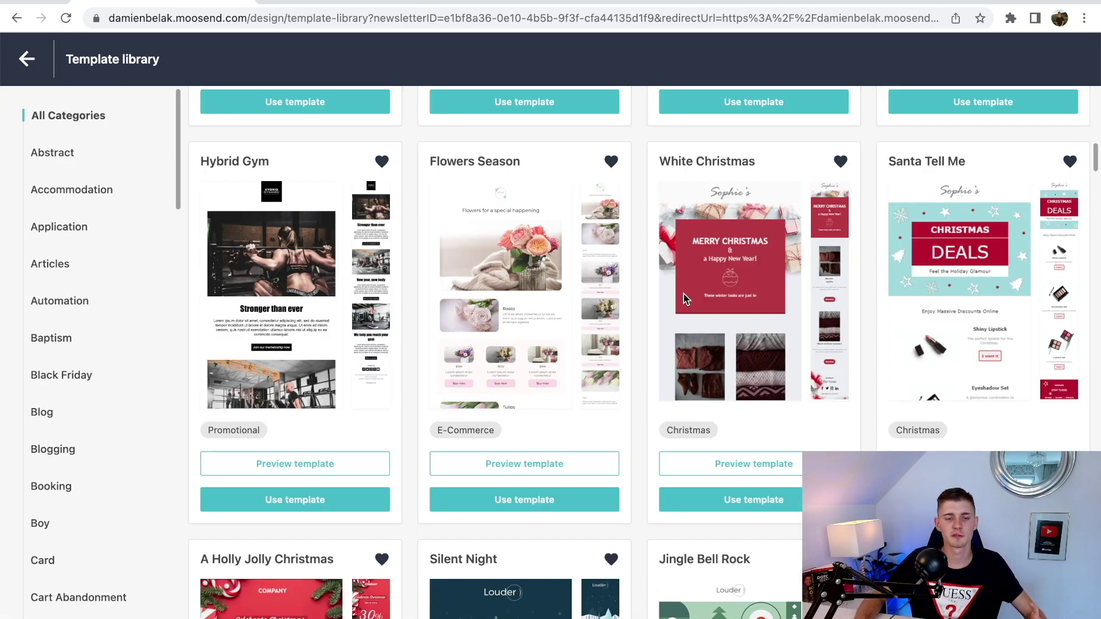
scroll(683, 298, down, 7)
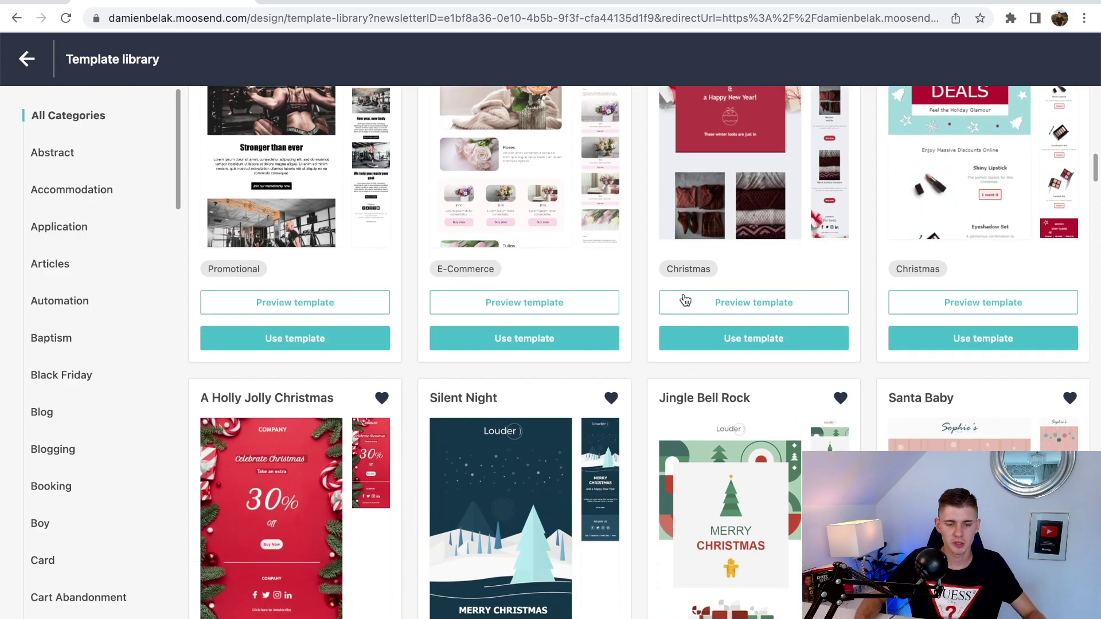
scroll(683, 298, down, 3)
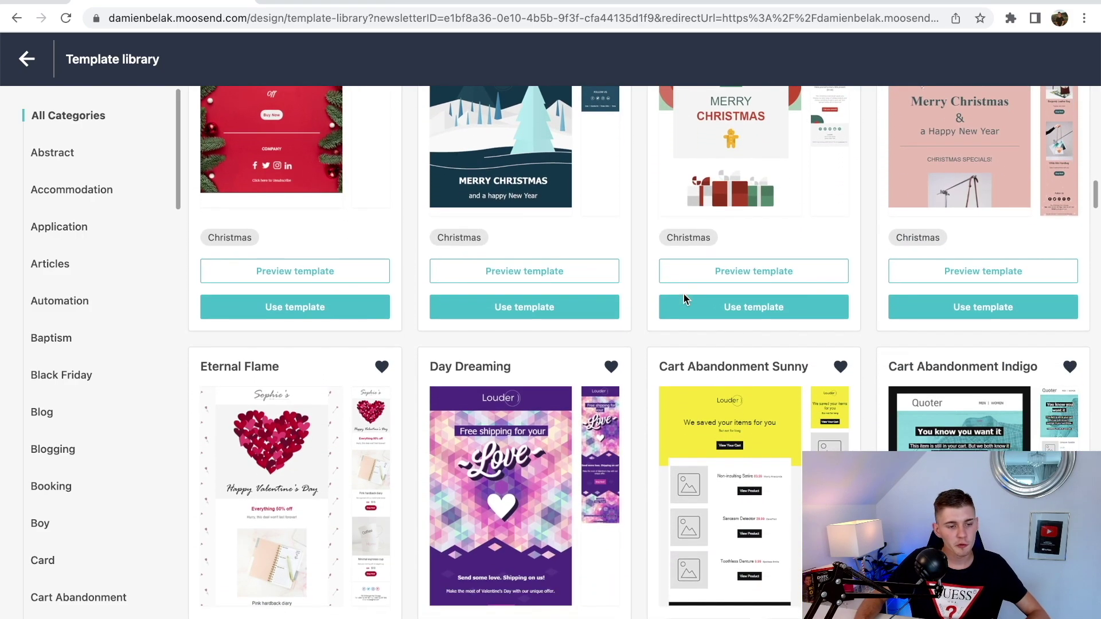
scroll(685, 299, down, 2)
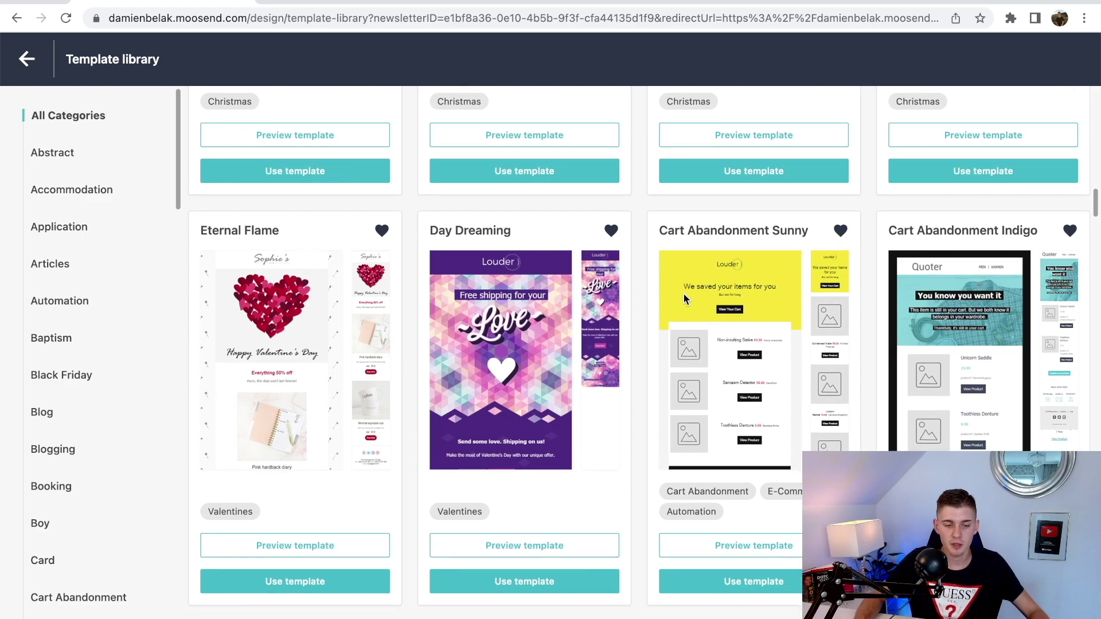
scroll(682, 296, down, 8)
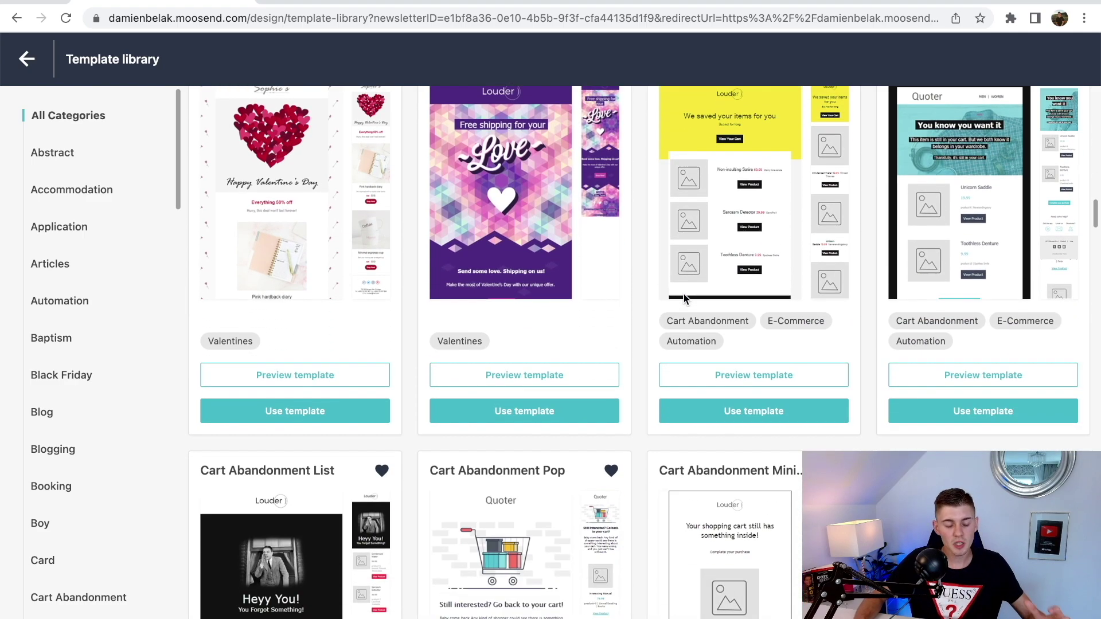
scroll(685, 299, down, 8)
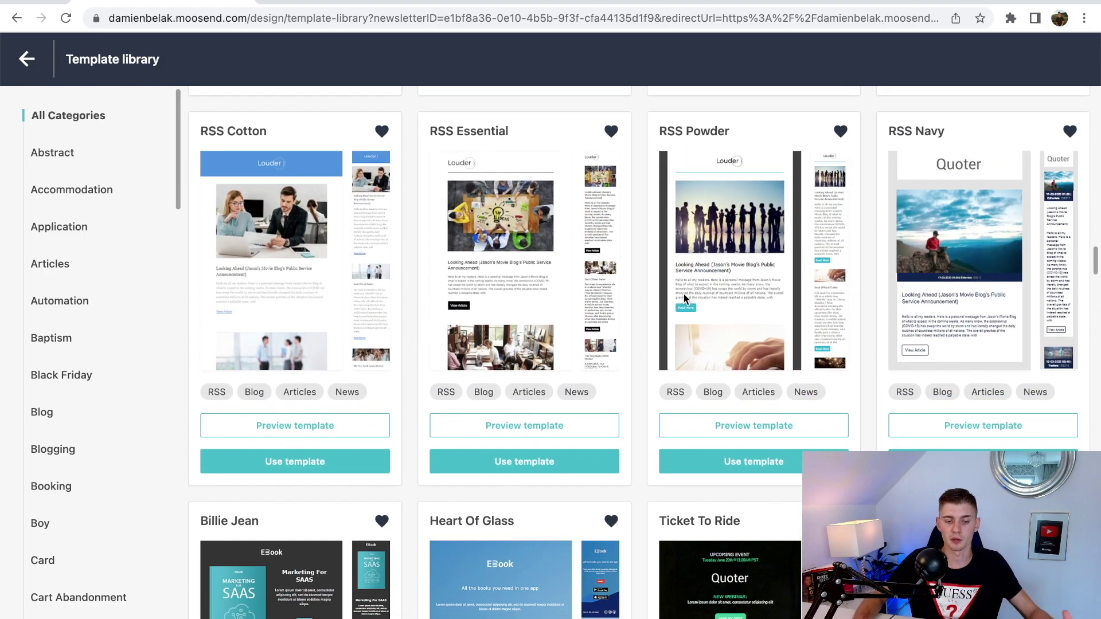
scroll(683, 293, down, 11)
scroll(155, 285, down, 1)
scroll(154, 280, down, 6)
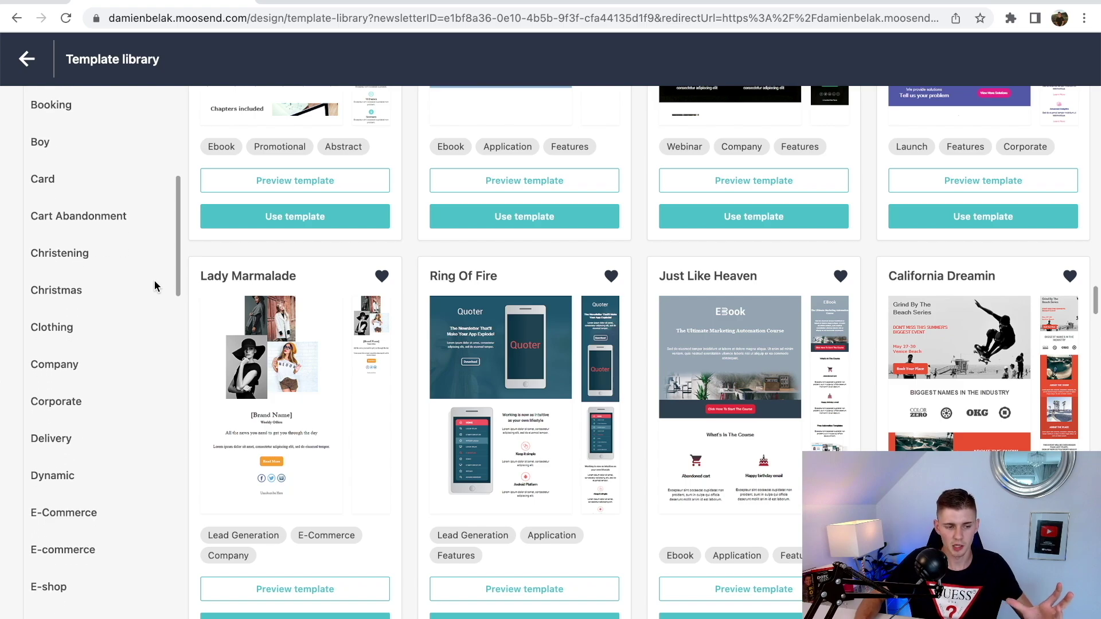
scroll(154, 280, down, 3)
- Filter templates to Ebook and preview the Billie Jean template, including its mobile view
scroll(94, 357, down, 1)
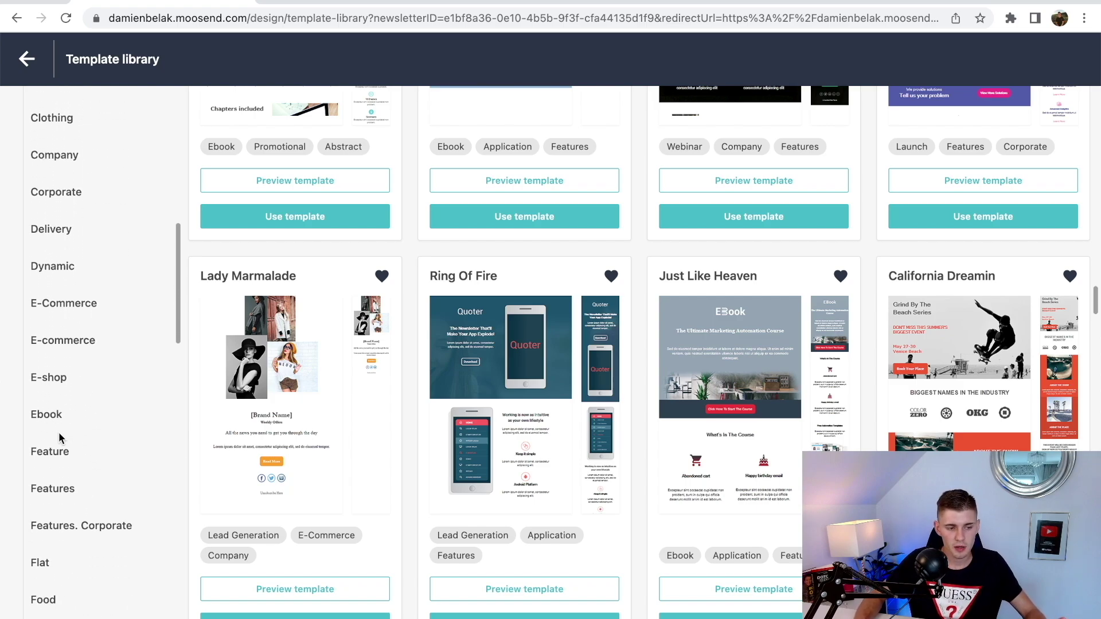
click(51, 417)
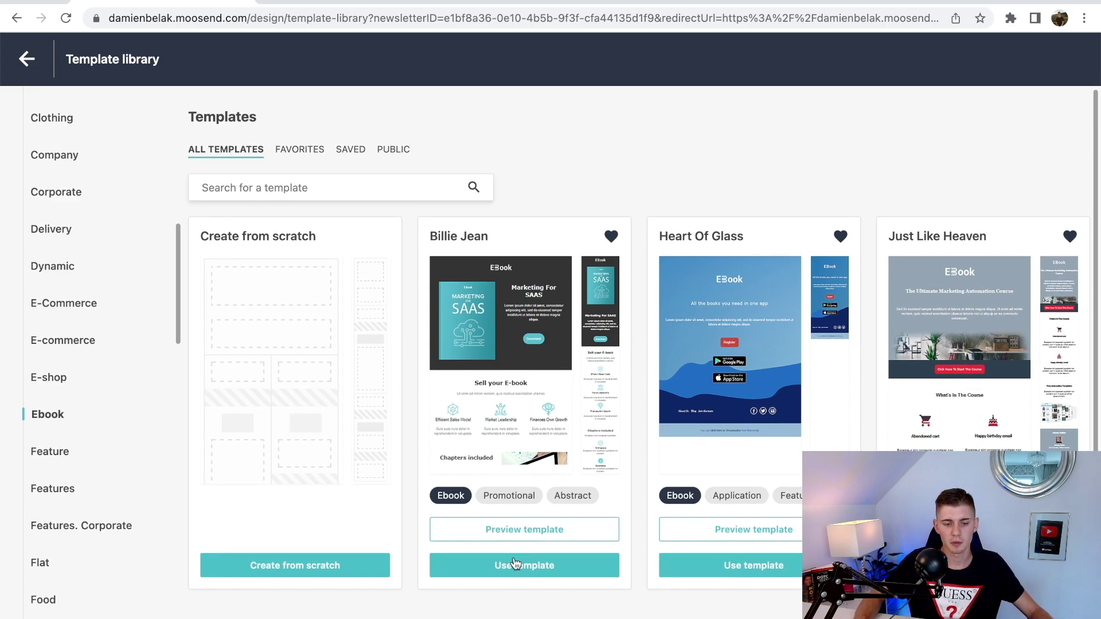
click(519, 530)
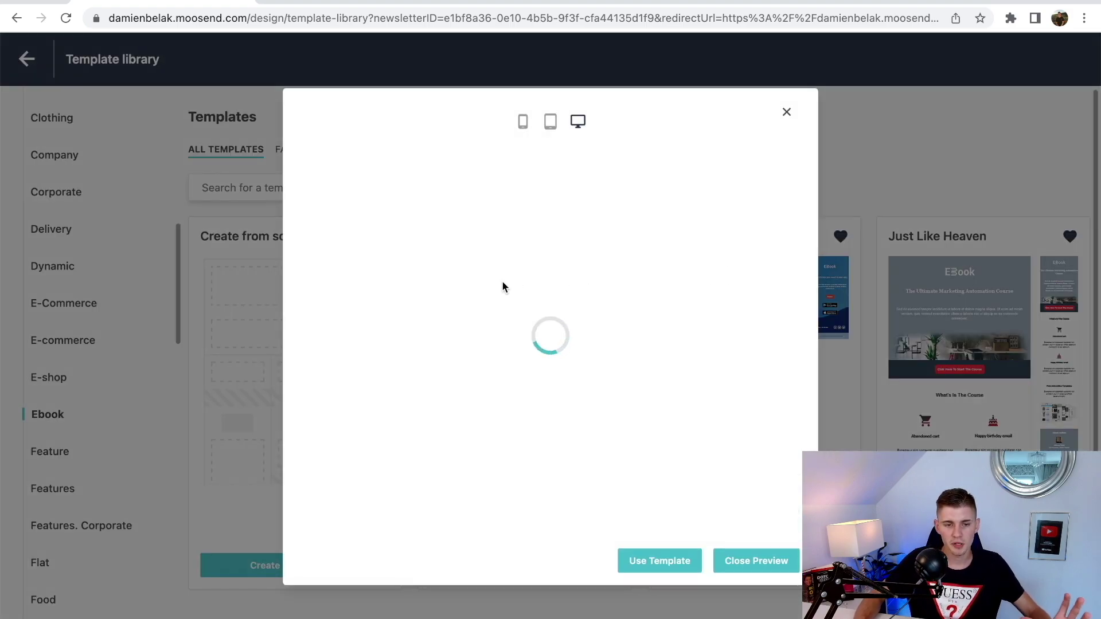
scroll(589, 290, down, 1)
scroll(588, 291, down, 5)
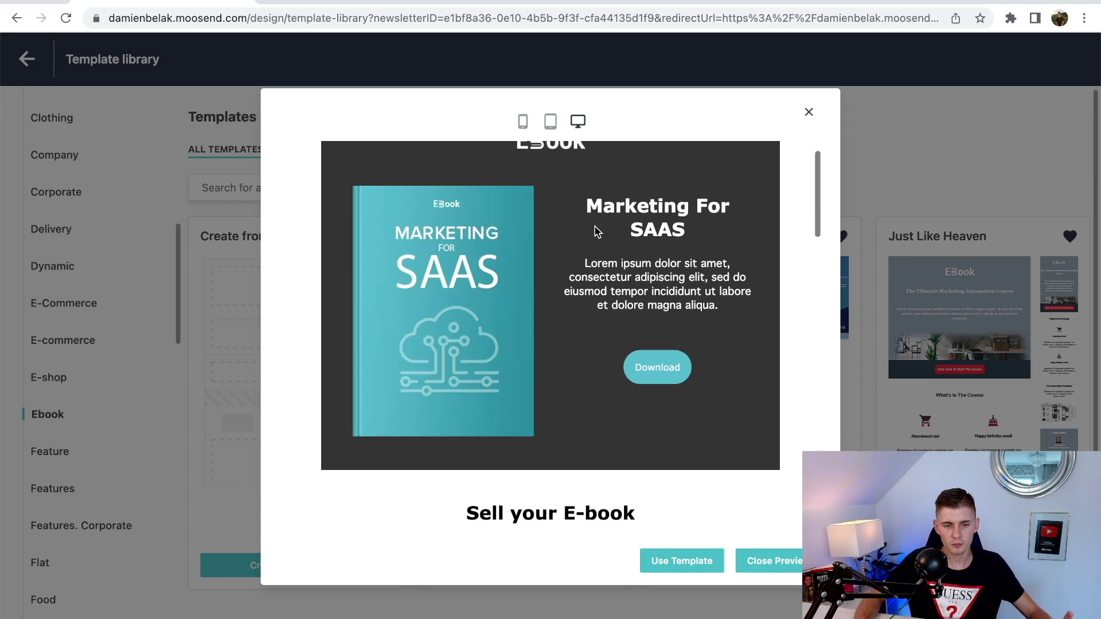
scroll(595, 243, up, 6)
click(525, 122)
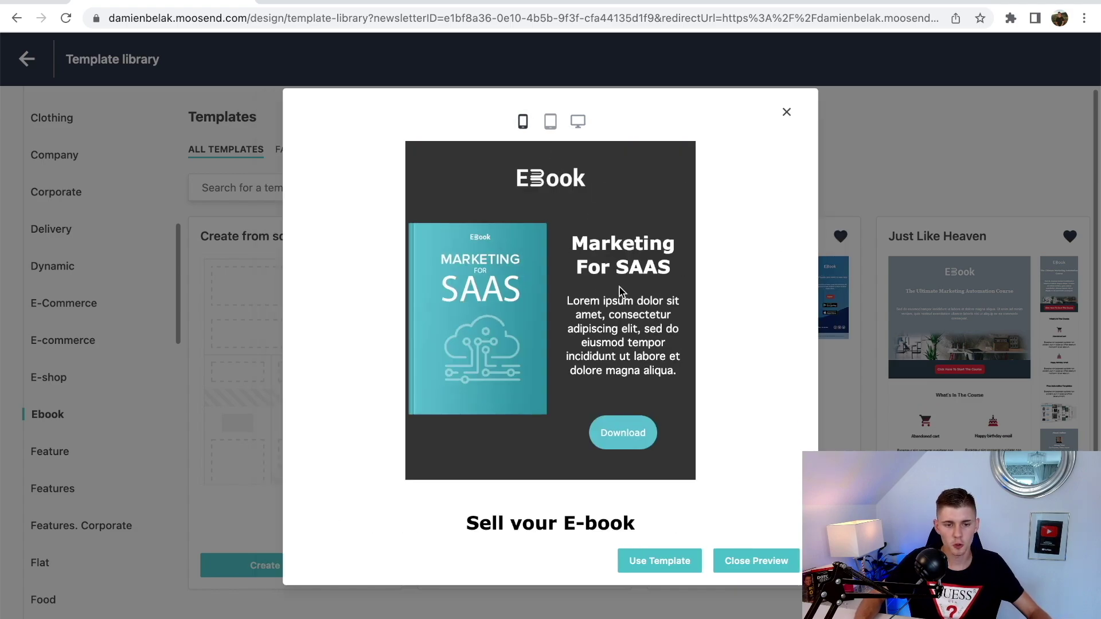
scroll(619, 289, down, 10)
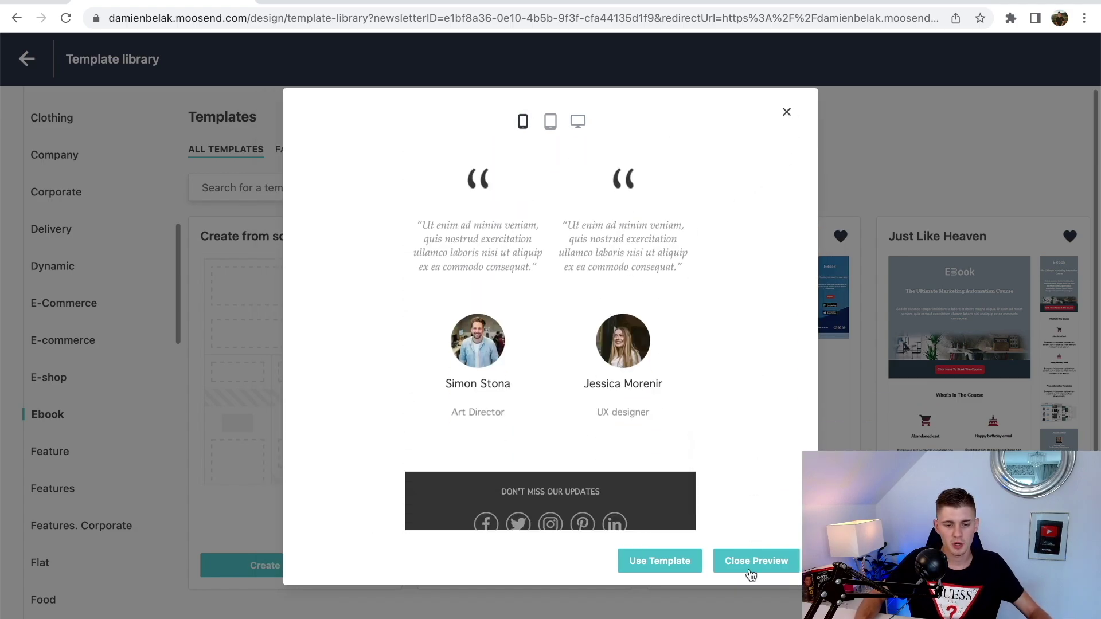
- Use the Billie Jean template for the email and show the Items list of content blocks
click(661, 564)
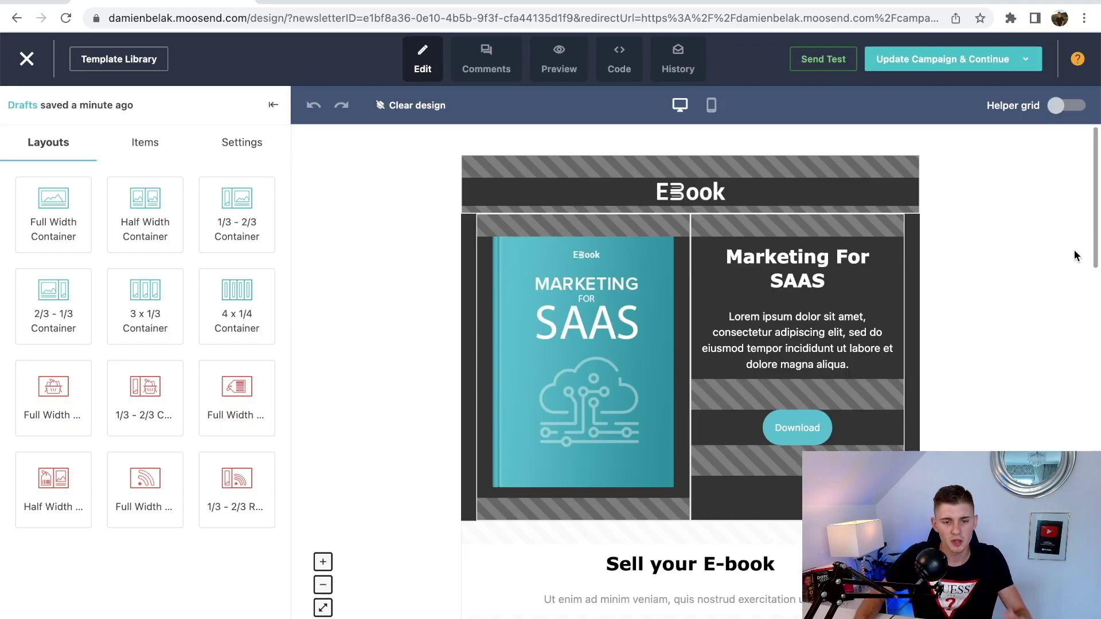
scroll(1073, 248, down, 12)
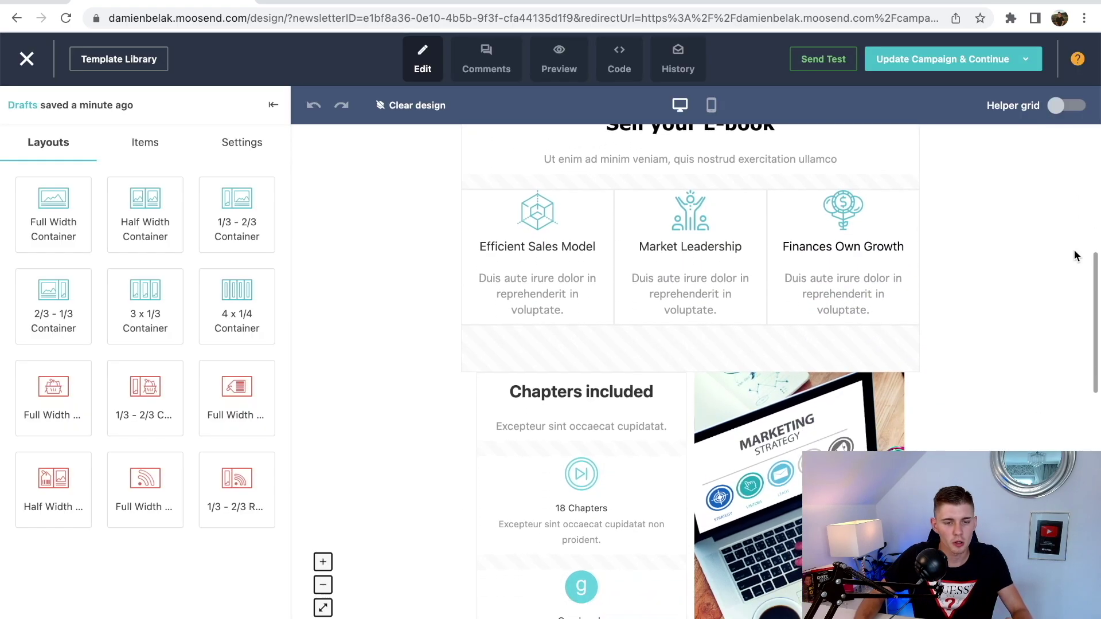
scroll(1073, 255, down, 10)
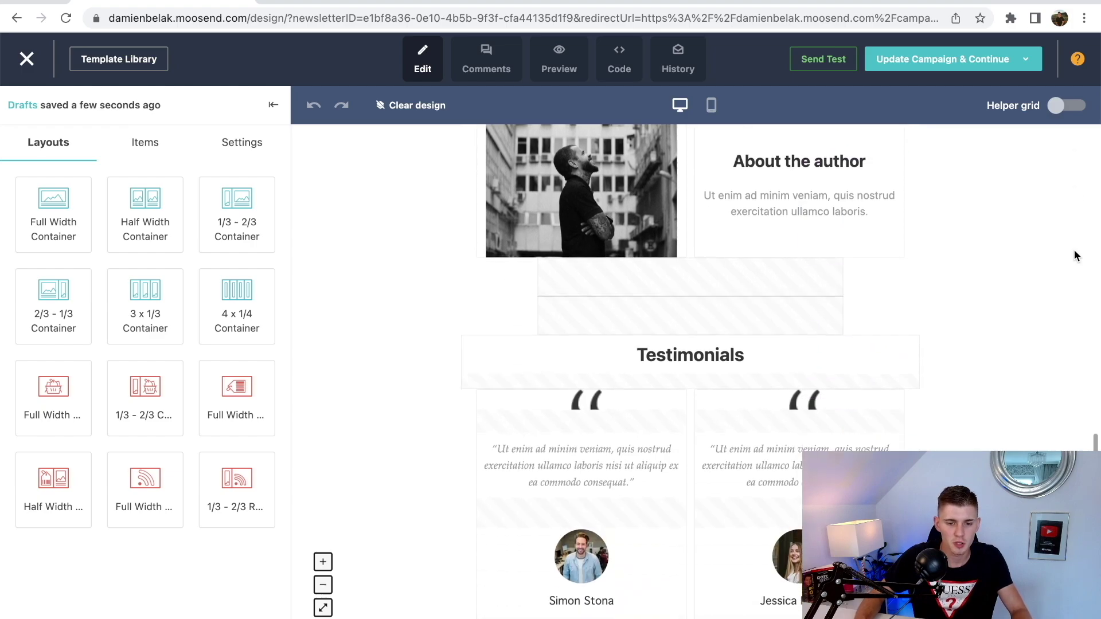
scroll(1075, 250, up, 20)
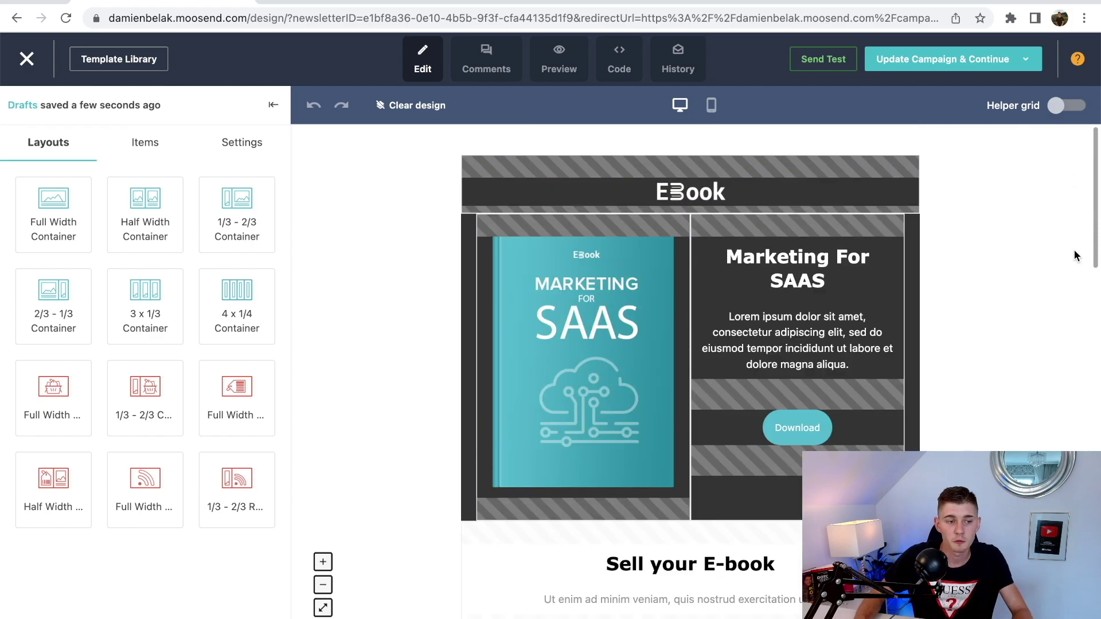
click(144, 143)
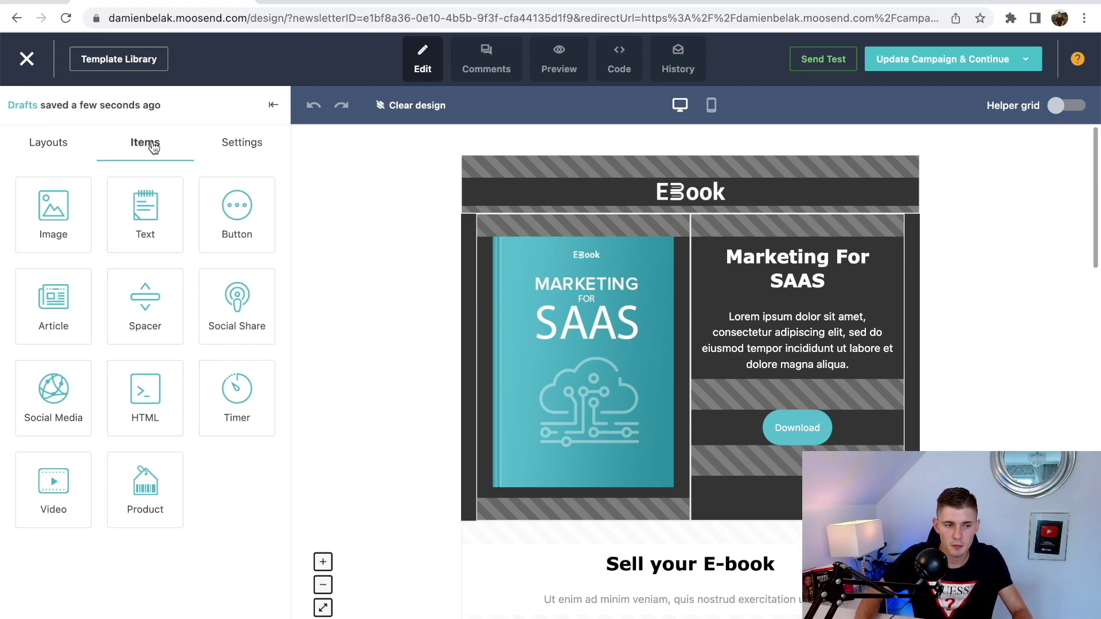
- Add and remove a trial Image block, then open the ebook cover image's replacement choices
drag(88, 223, 639, 543)
scroll(589, 361, down, 3)
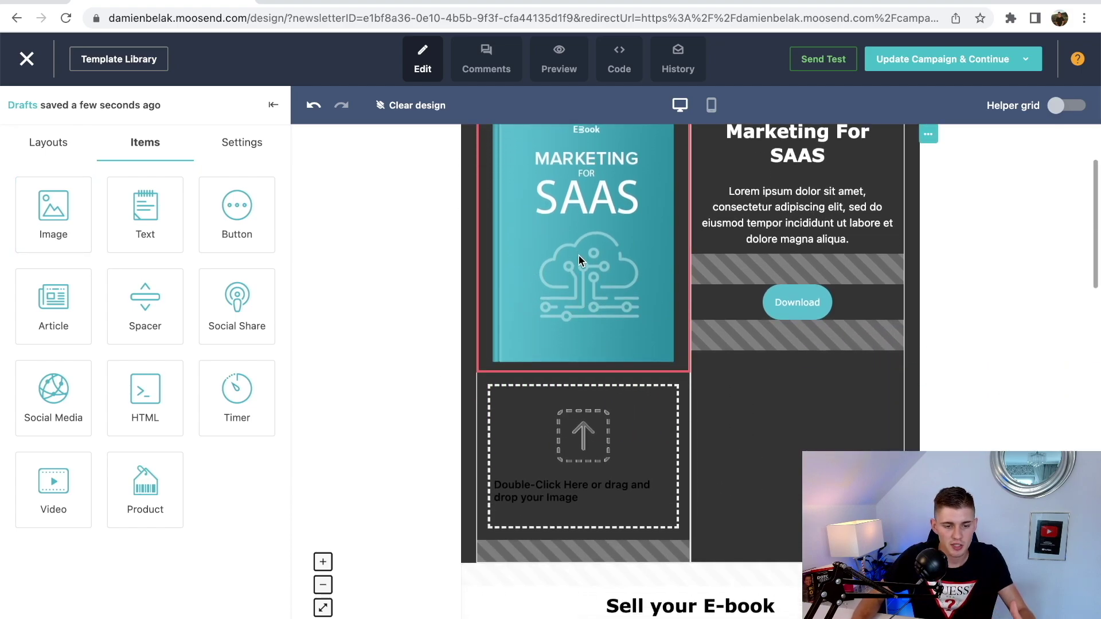
scroll(579, 256, up, 1)
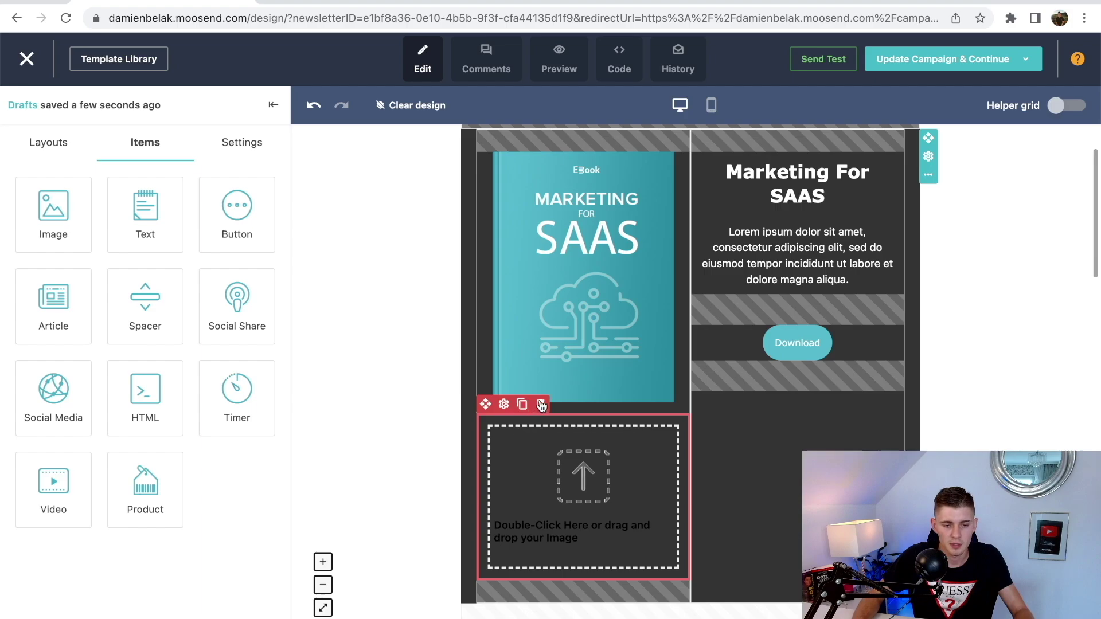
click(539, 408)
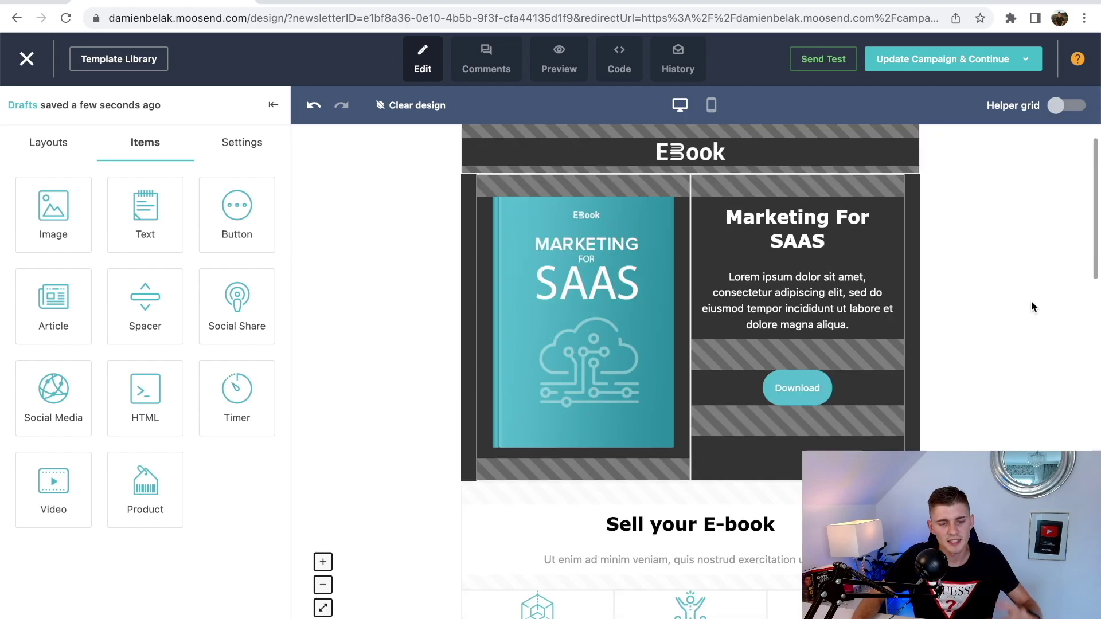
click(596, 310)
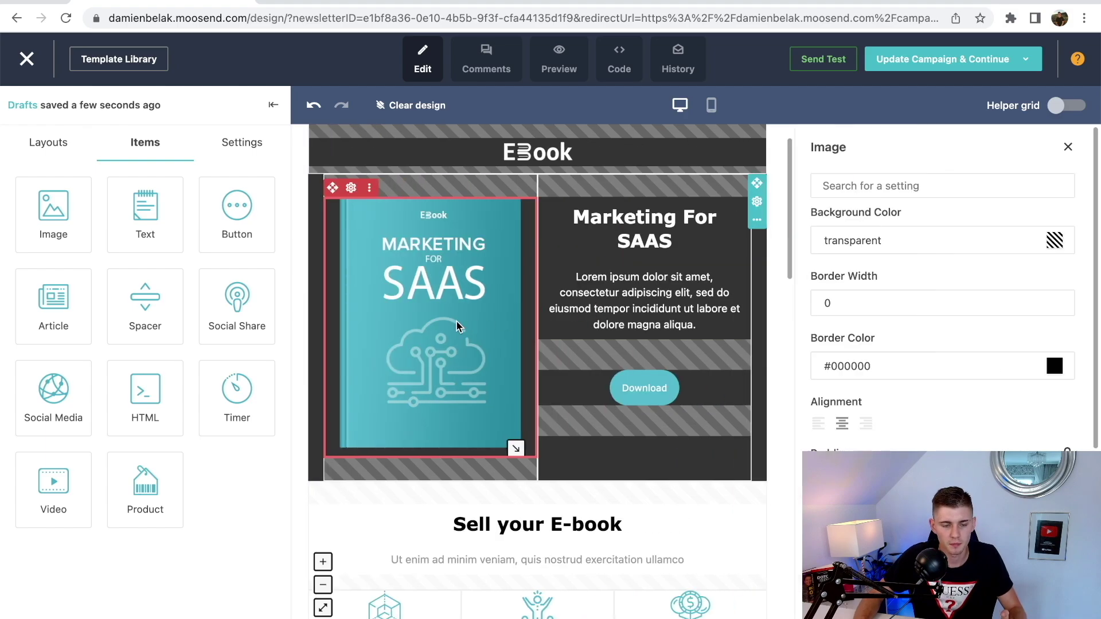
click(456, 322)
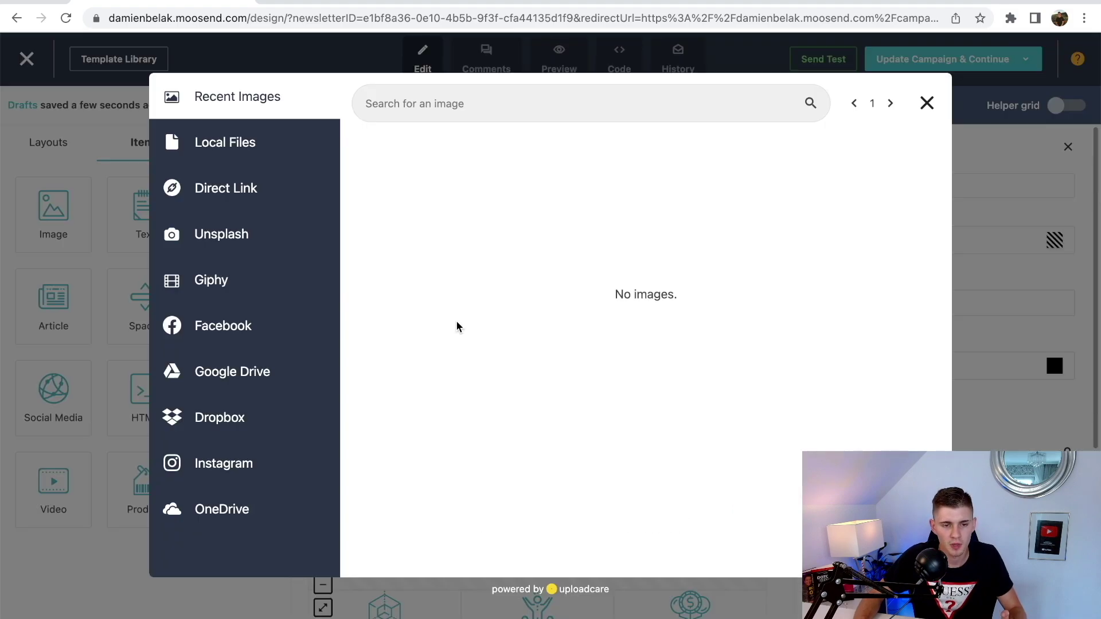
- Review the Local Files, Direct Link, Giphy and Google Drive sources, then close the picker unchanged
click(235, 151)
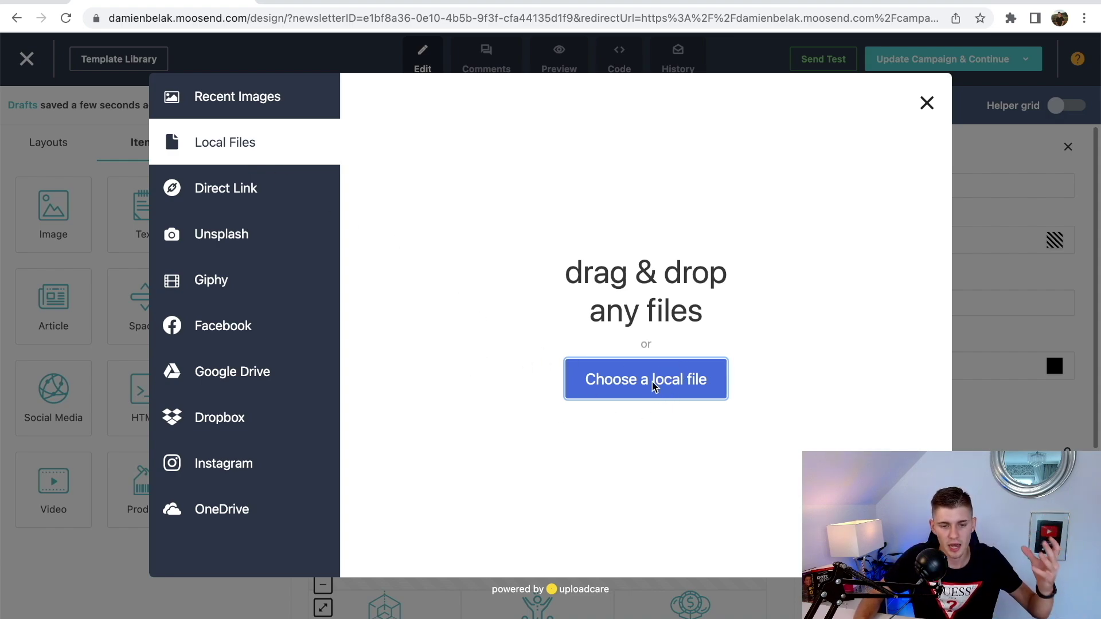
click(222, 196)
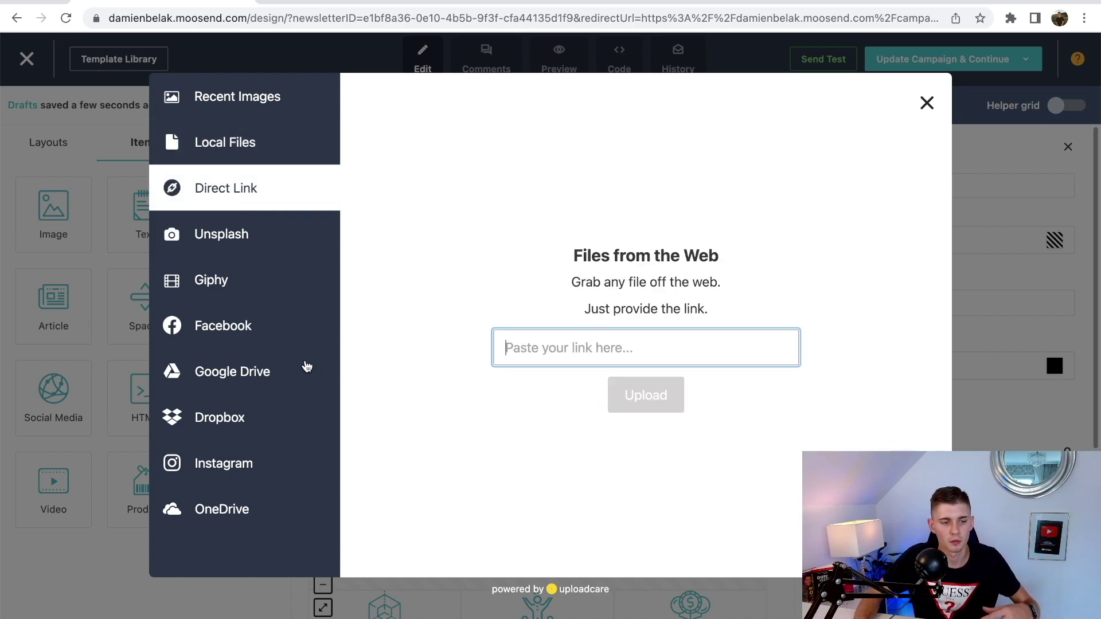
click(243, 284)
scroll(665, 310, down, 2)
scroll(665, 309, up, 2)
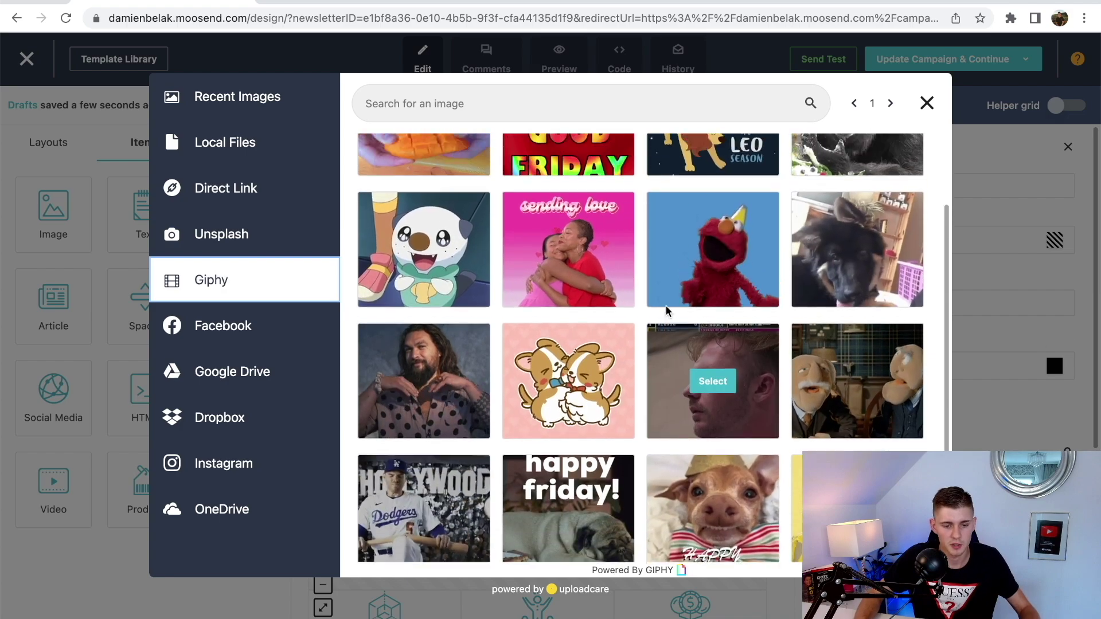
click(245, 373)
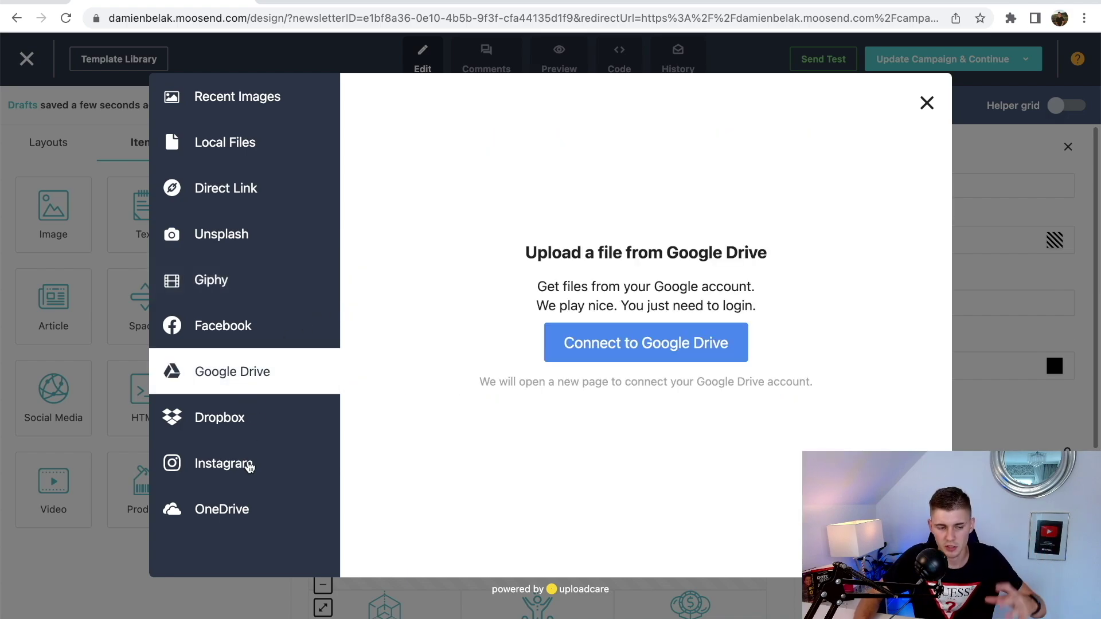
click(247, 160)
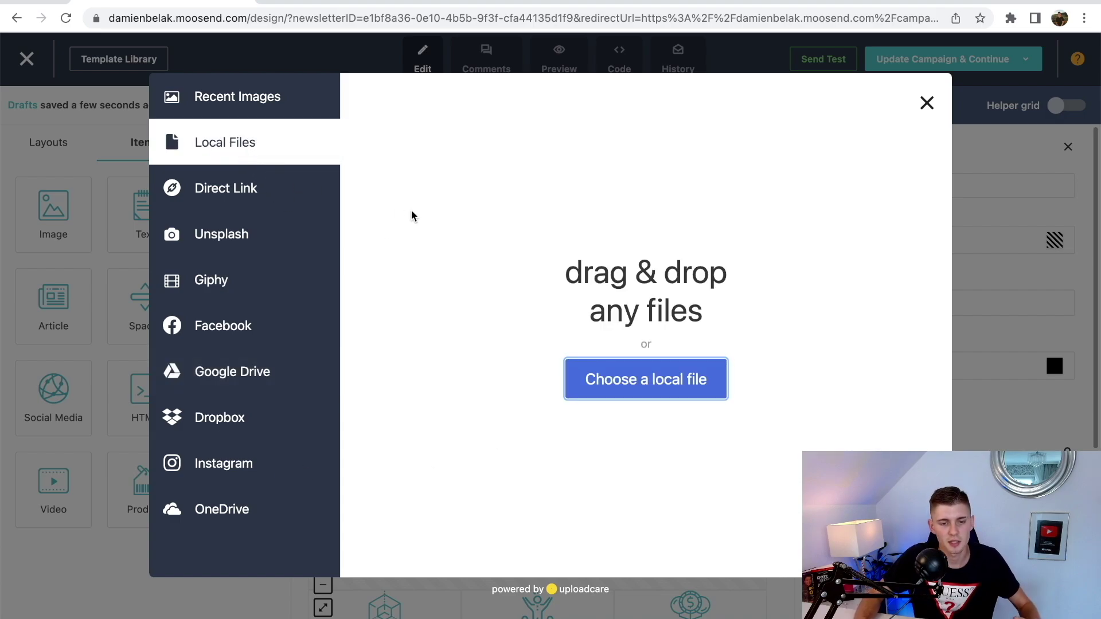
key(Escape)
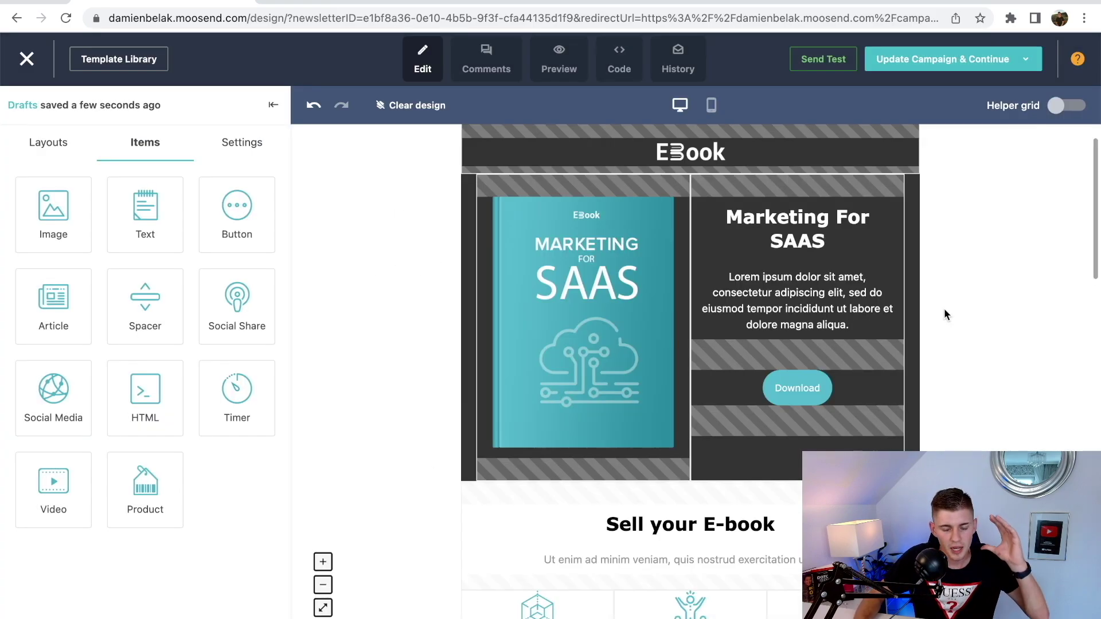
- Try dark grey and yellow backgrounds on the Marketing For SAAS heading, then restore transparent
click(802, 244)
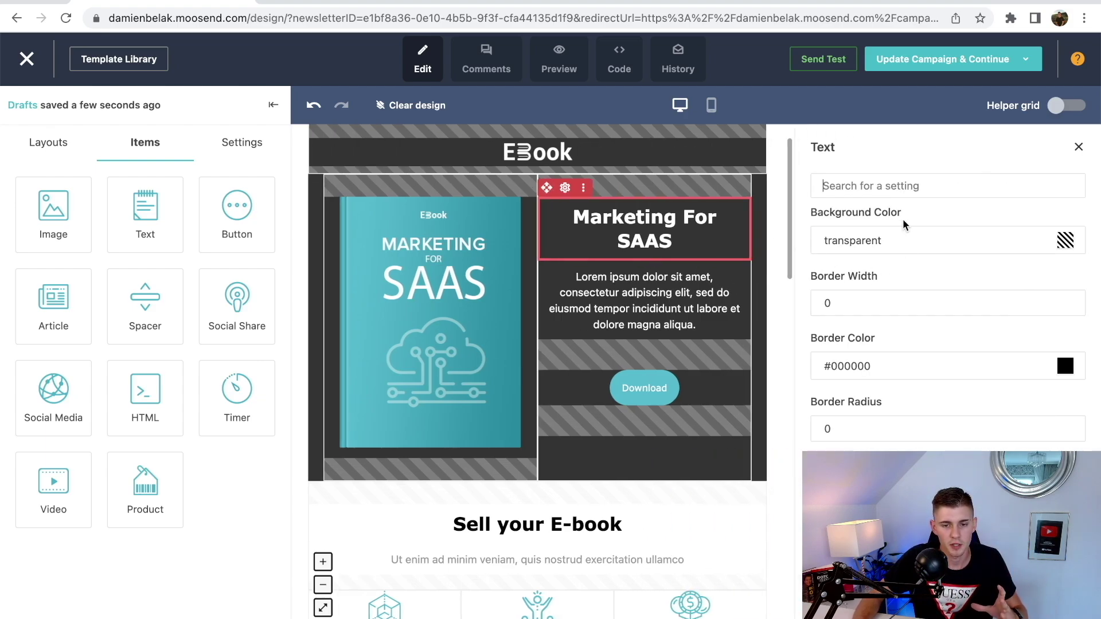
scroll(900, 223, down, 1)
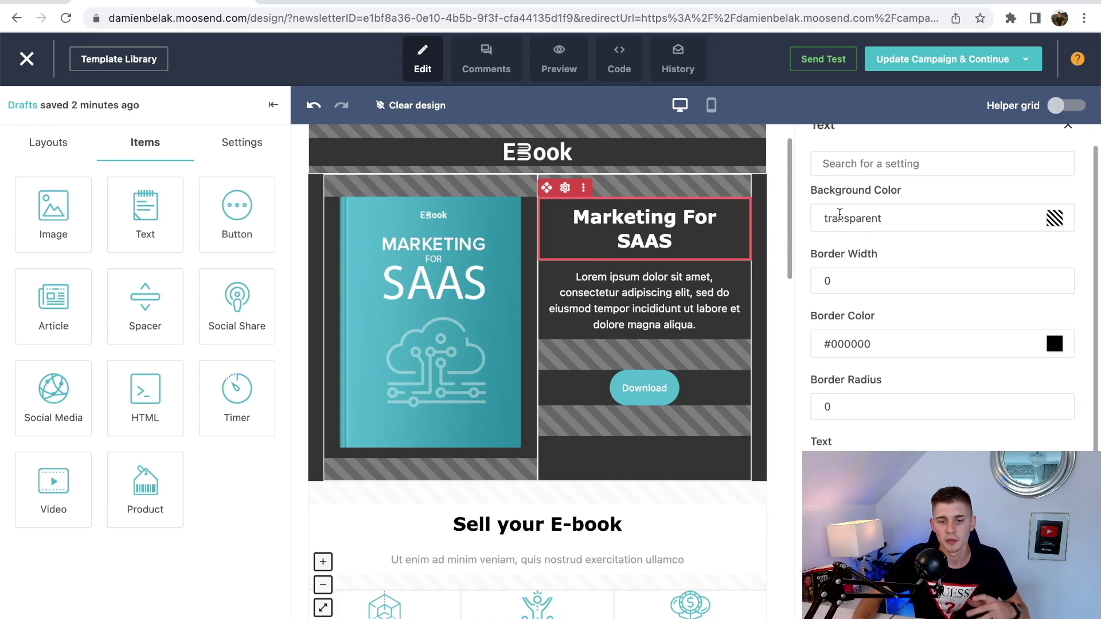
click(1054, 219)
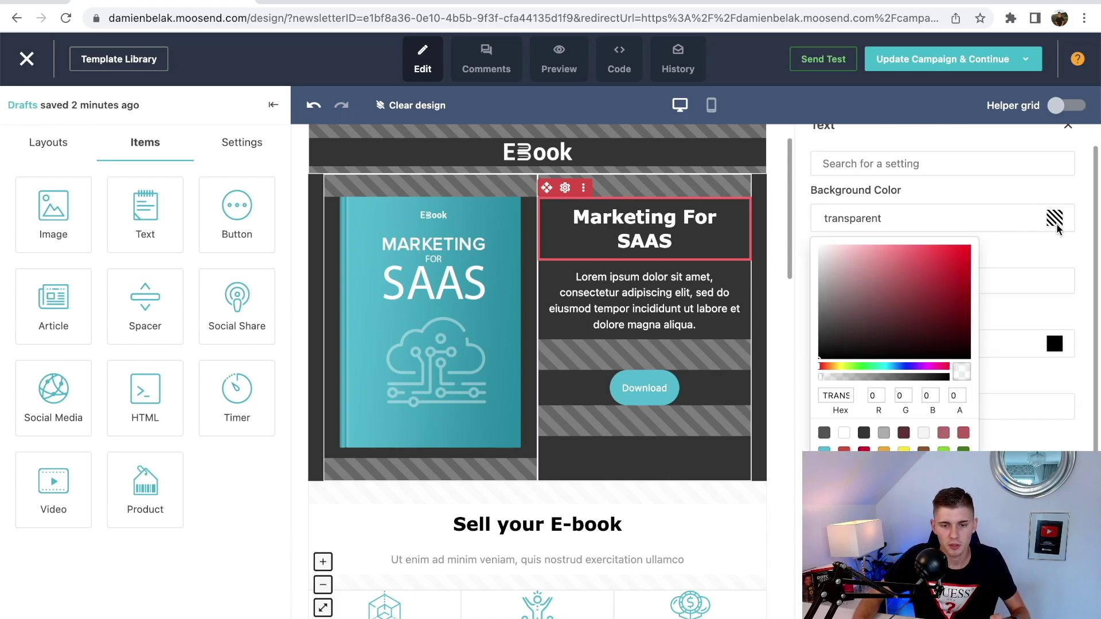
click(864, 433)
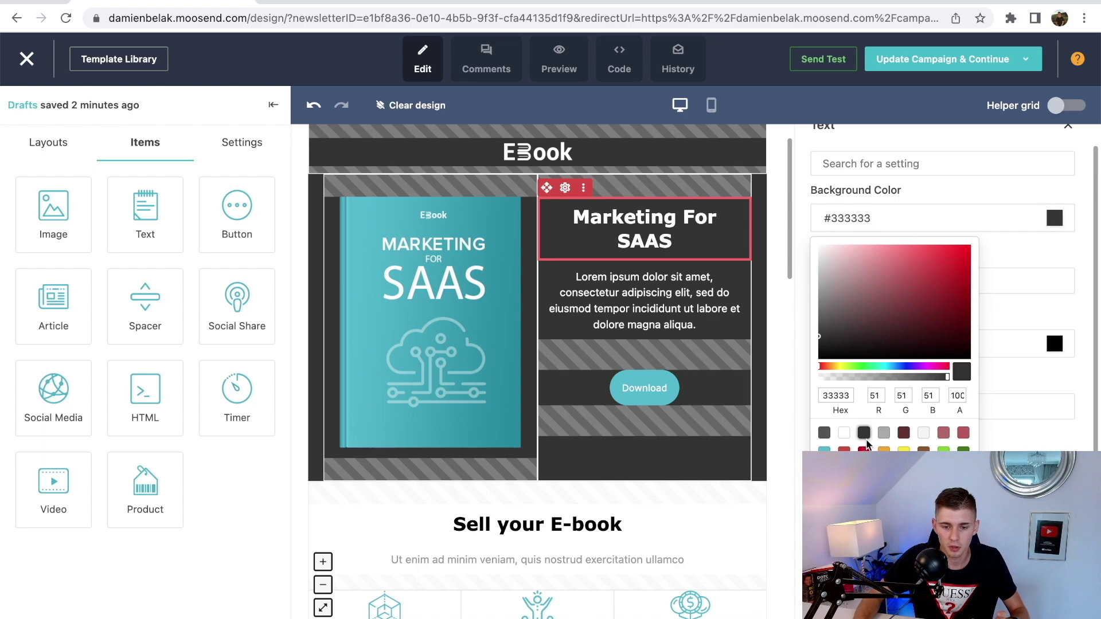
click(903, 449)
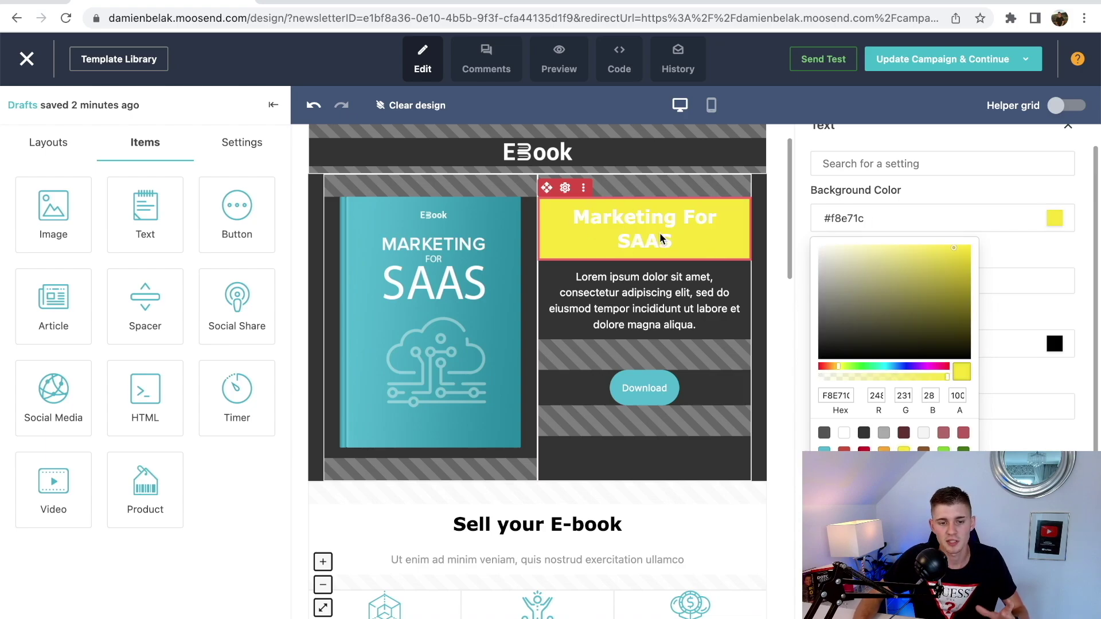
click(825, 433)
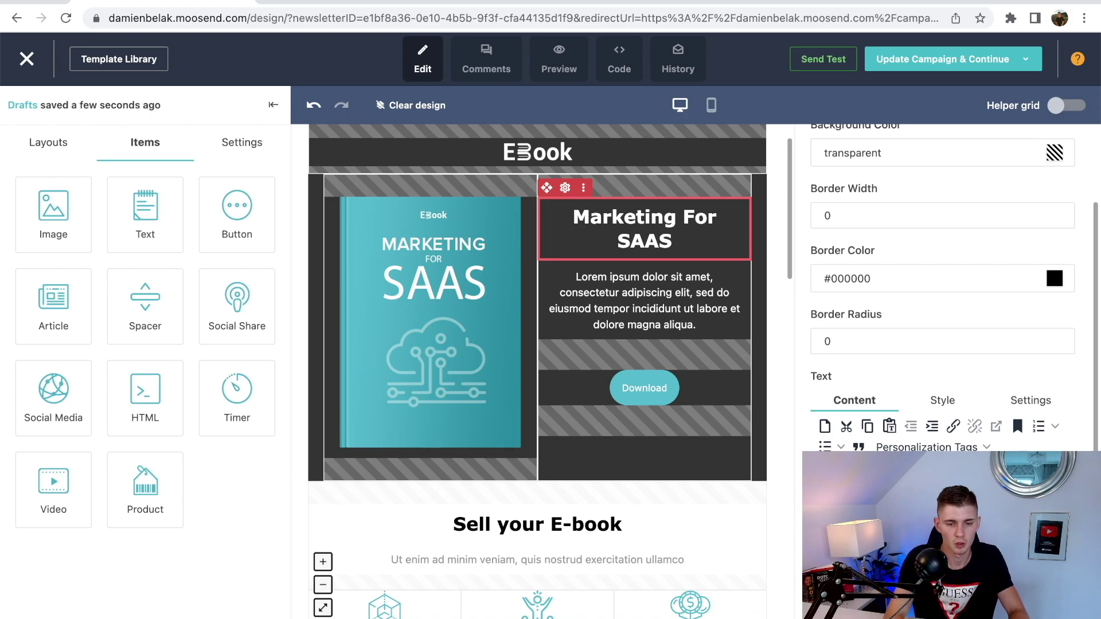
- Change the heading text to 'Here is your free ebook'
text(Herr)
key(BackSpace)
text(e is yo)
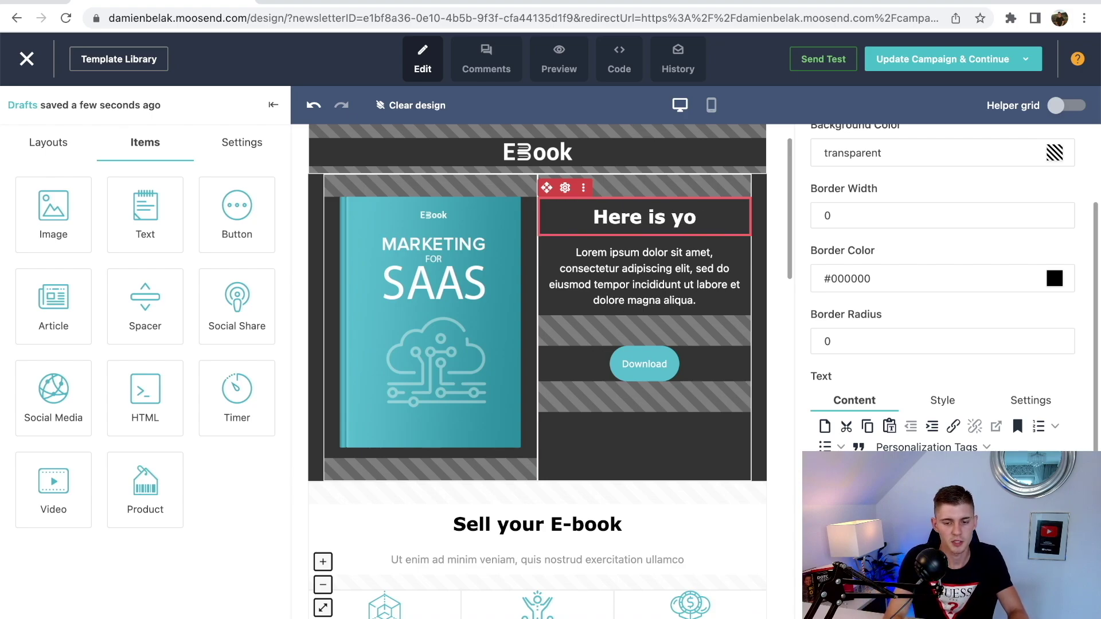
text(ur free ebook)
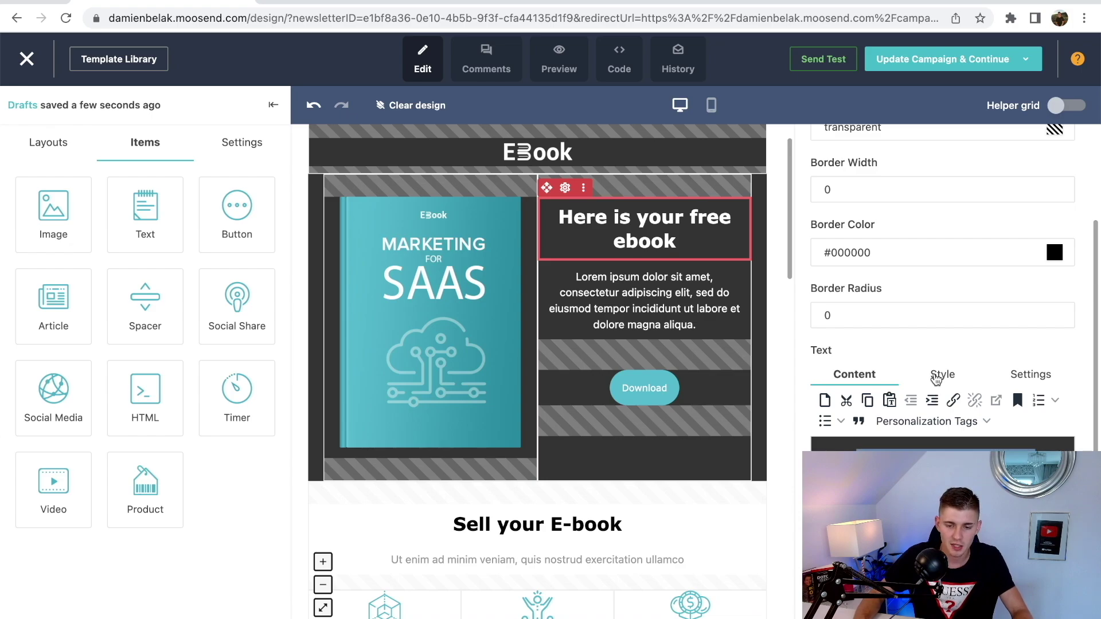
- Style the heading in 36px Arial Black and close its settings
click(938, 378)
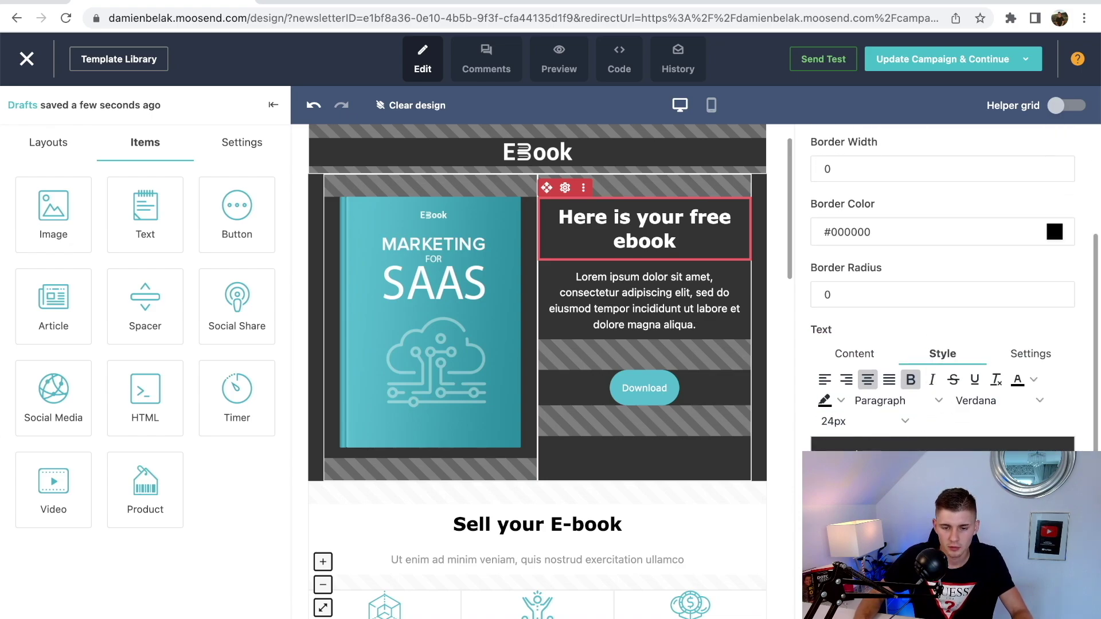
click(900, 420)
scroll(877, 380, down, 1)
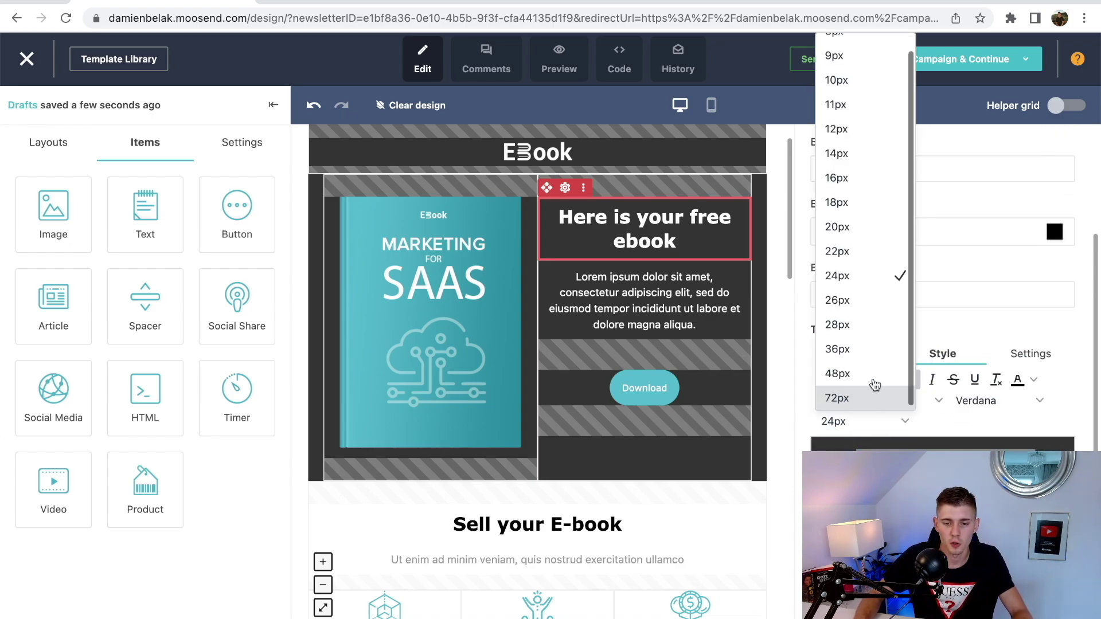
click(852, 358)
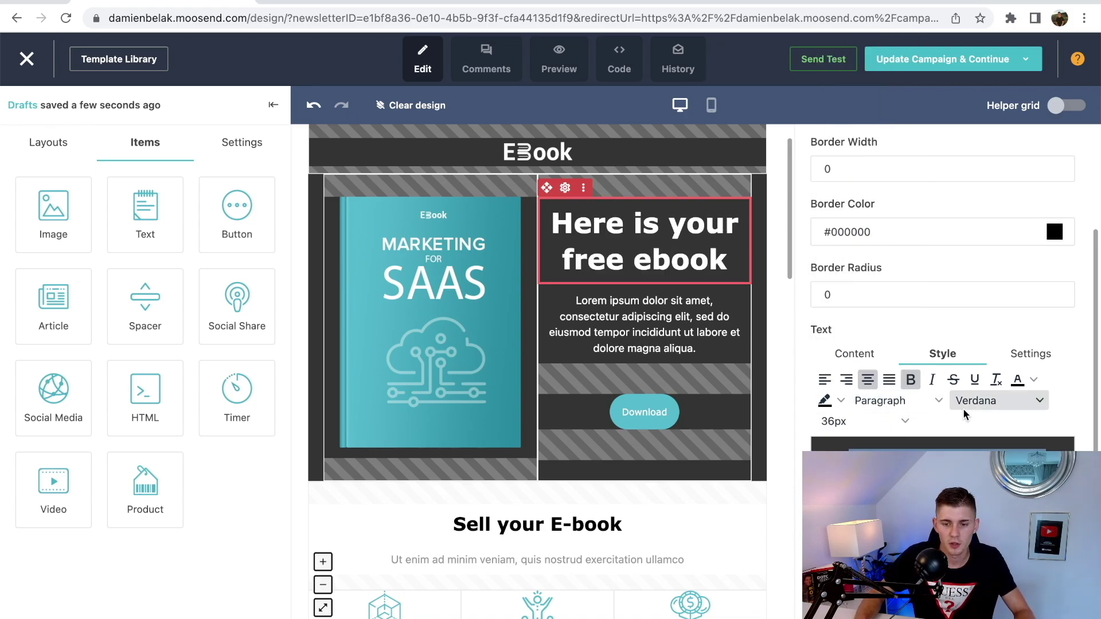
click(1040, 401)
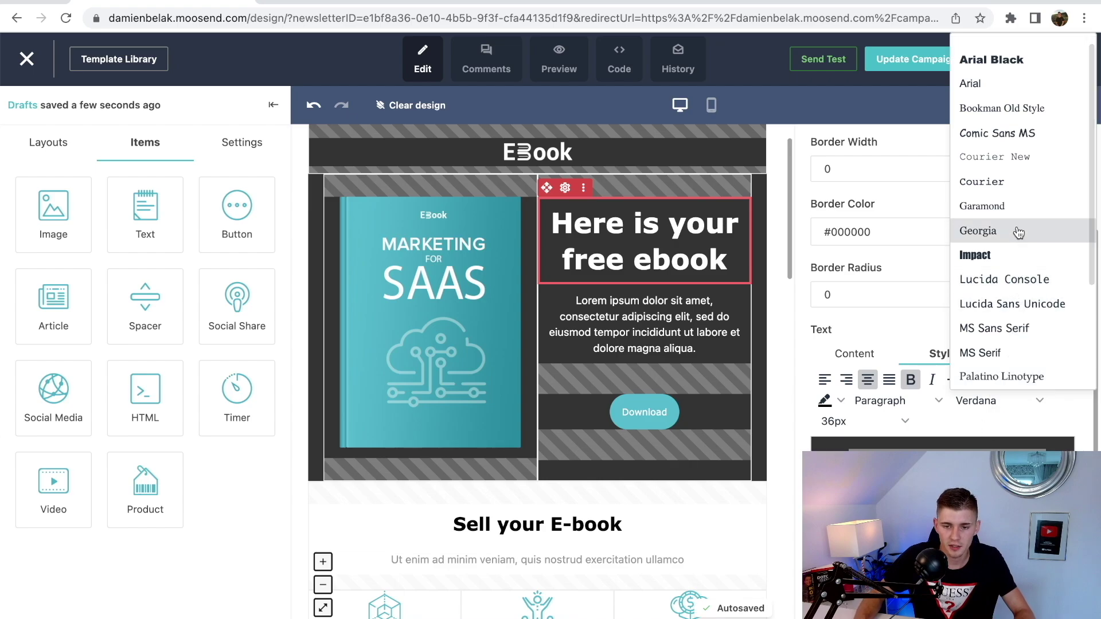
click(1006, 67)
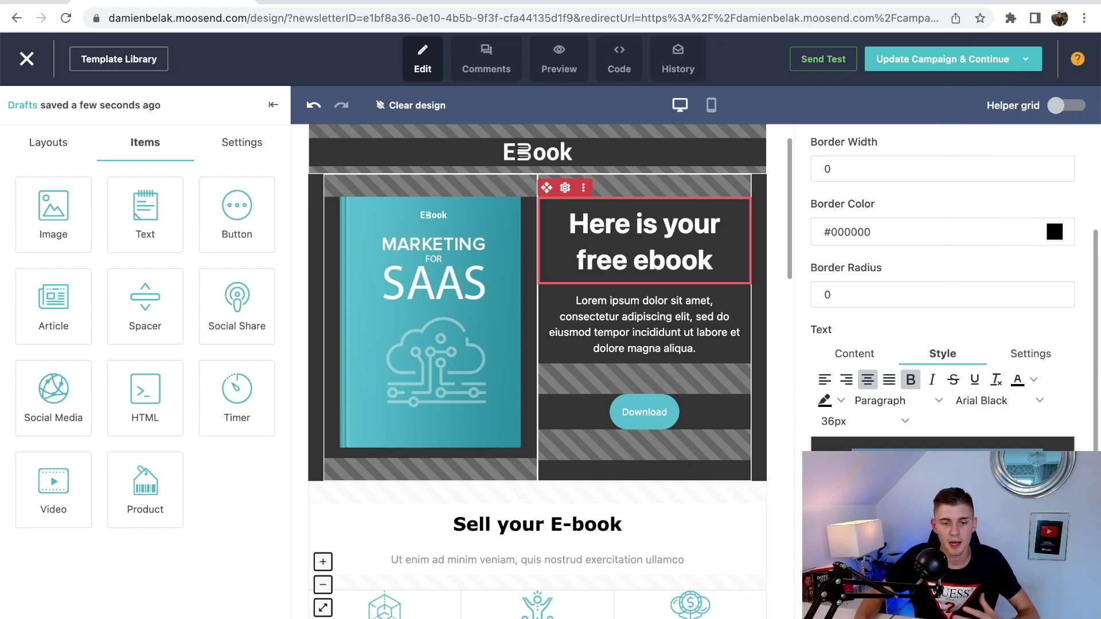
scroll(1045, 189, down, 1)
scroll(1045, 189, up, 3)
click(1068, 146)
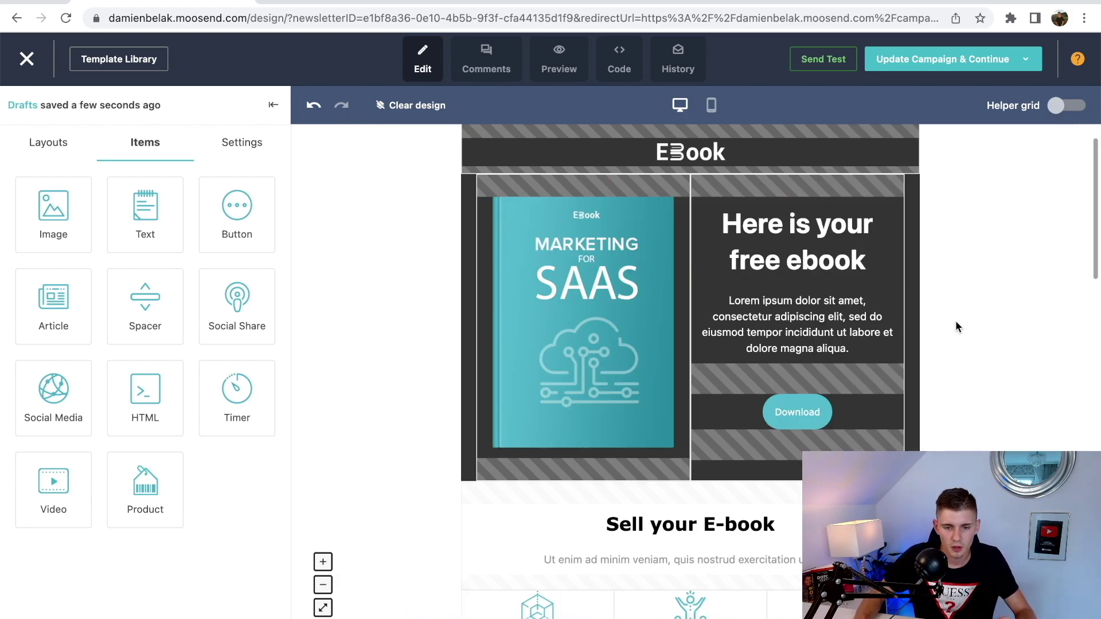
scroll(920, 328, down, 1)
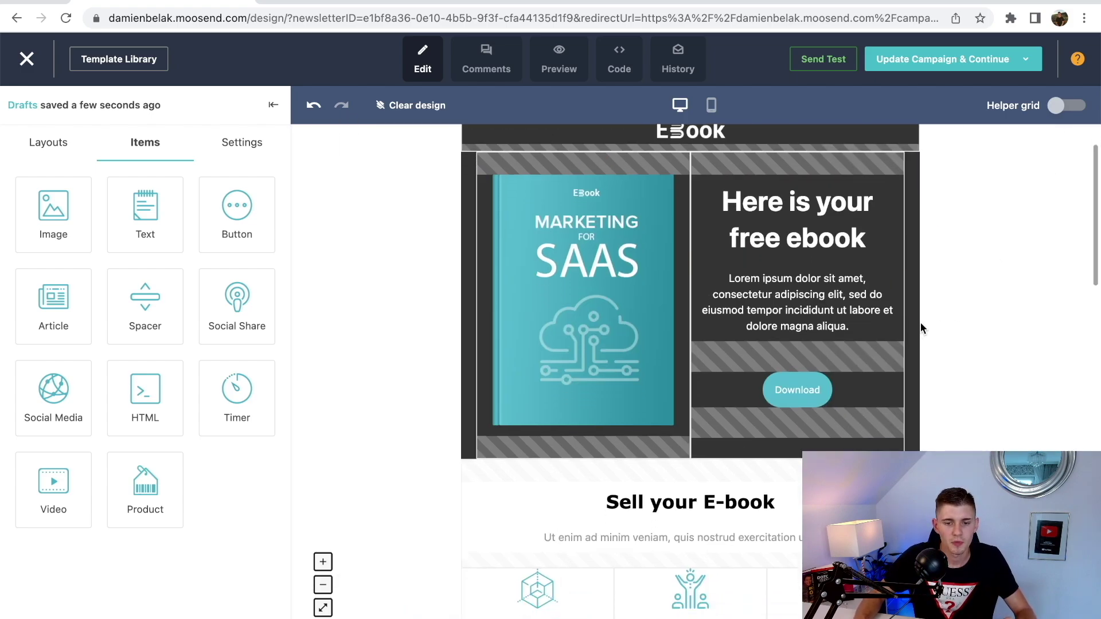
- Relabel the Download button 'Get Instant Access', leave its link empty, and close its settings
click(785, 396)
scroll(954, 354, down, 4)
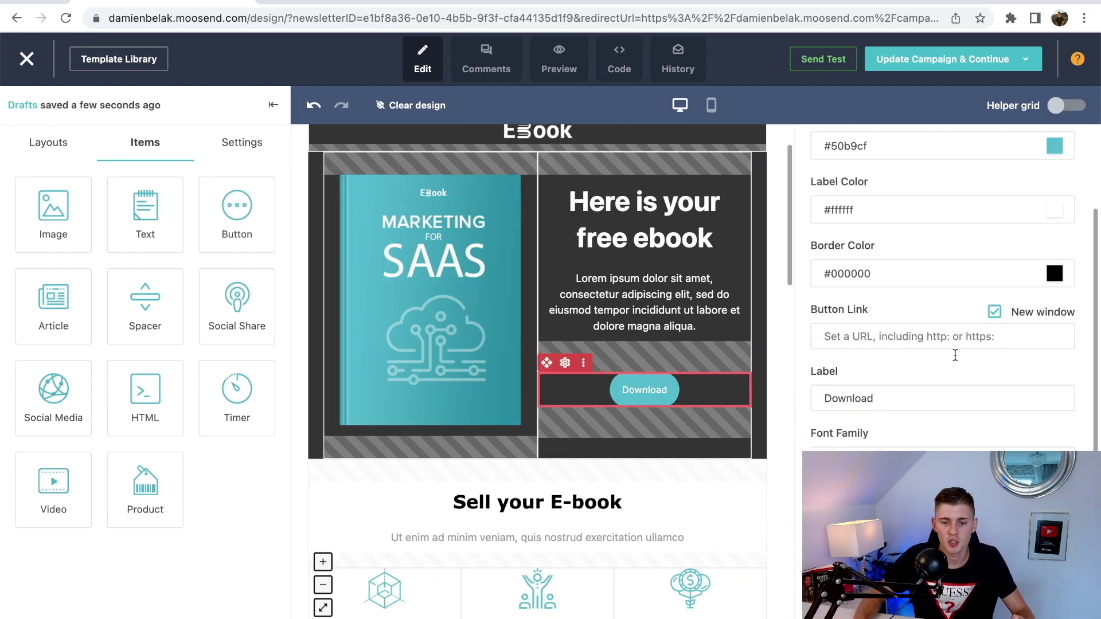
scroll(955, 356, up, 3)
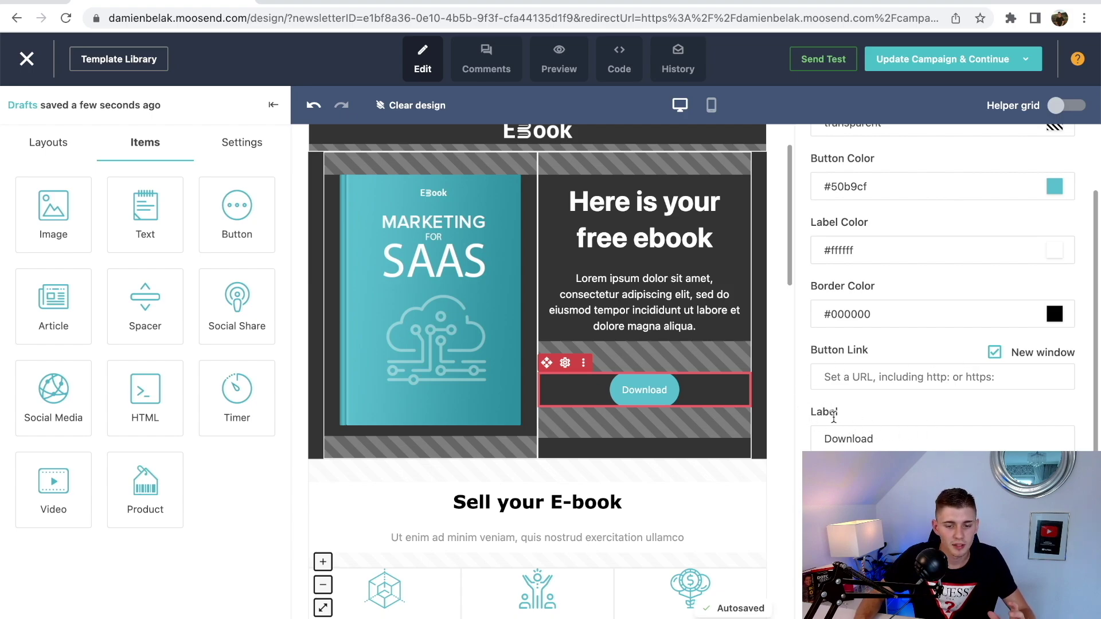
double_click(895, 438)
text(Get Instant Acces)
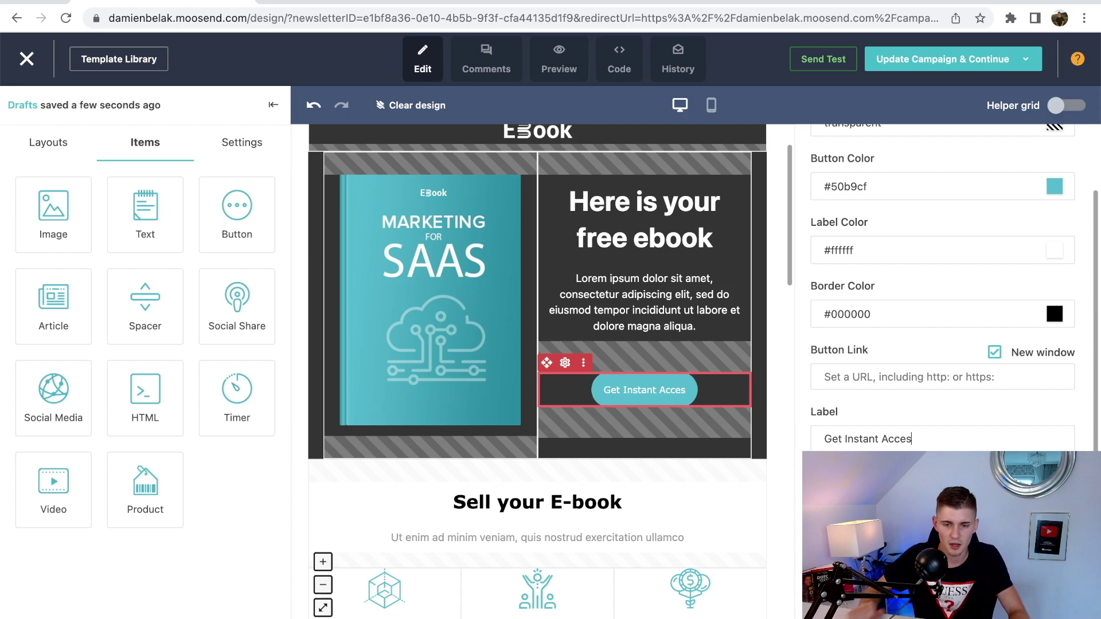
text(s)
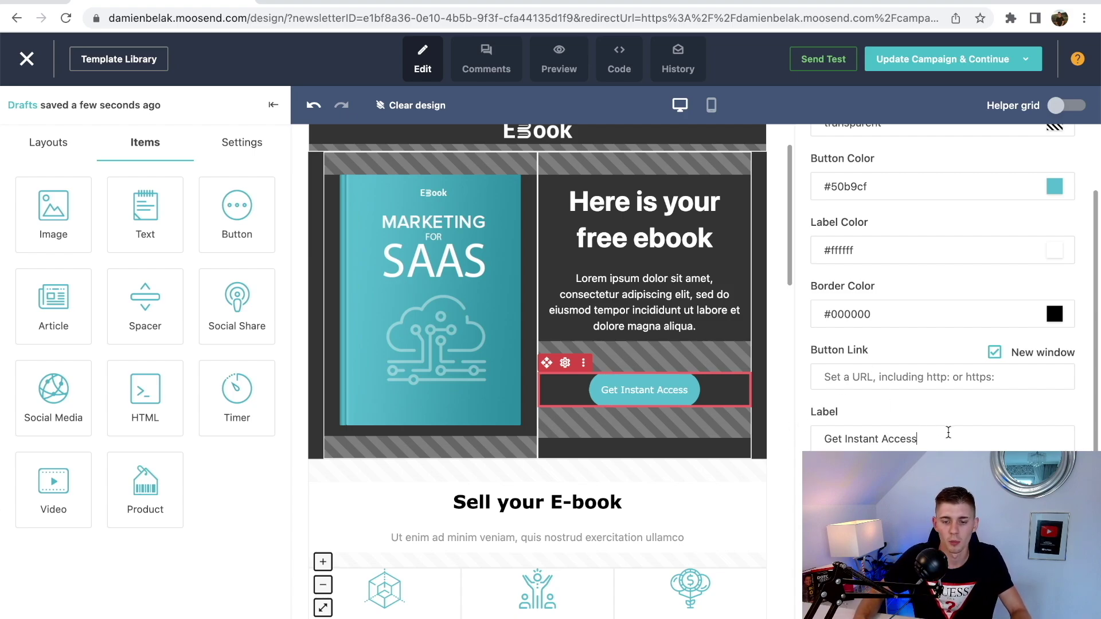
click(865, 379)
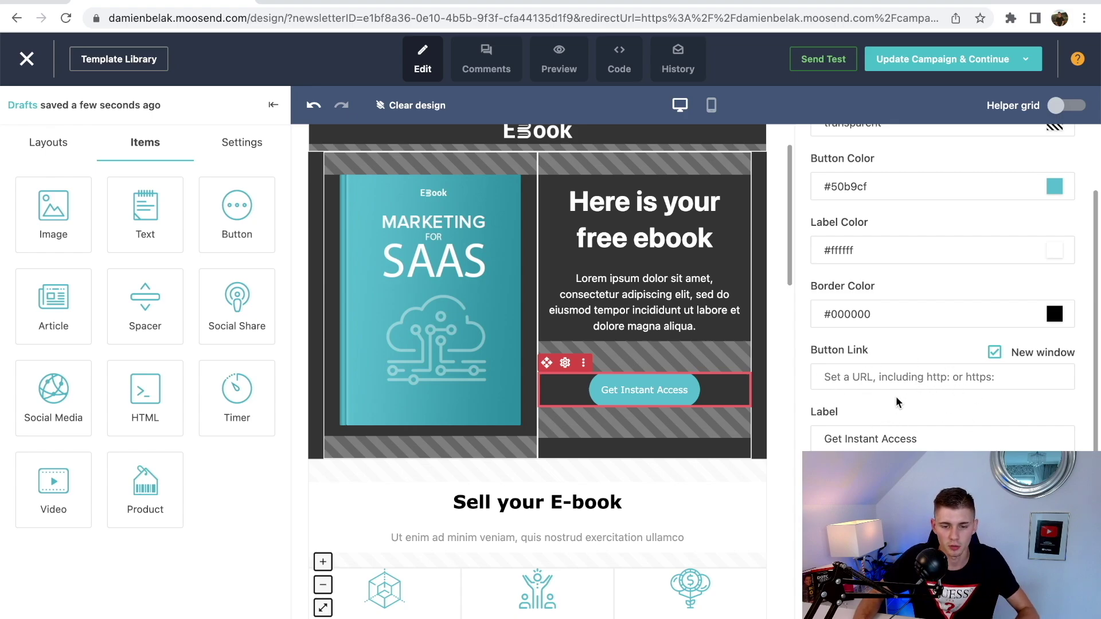
key(Escape)
scroll(1069, 284, down, 1)
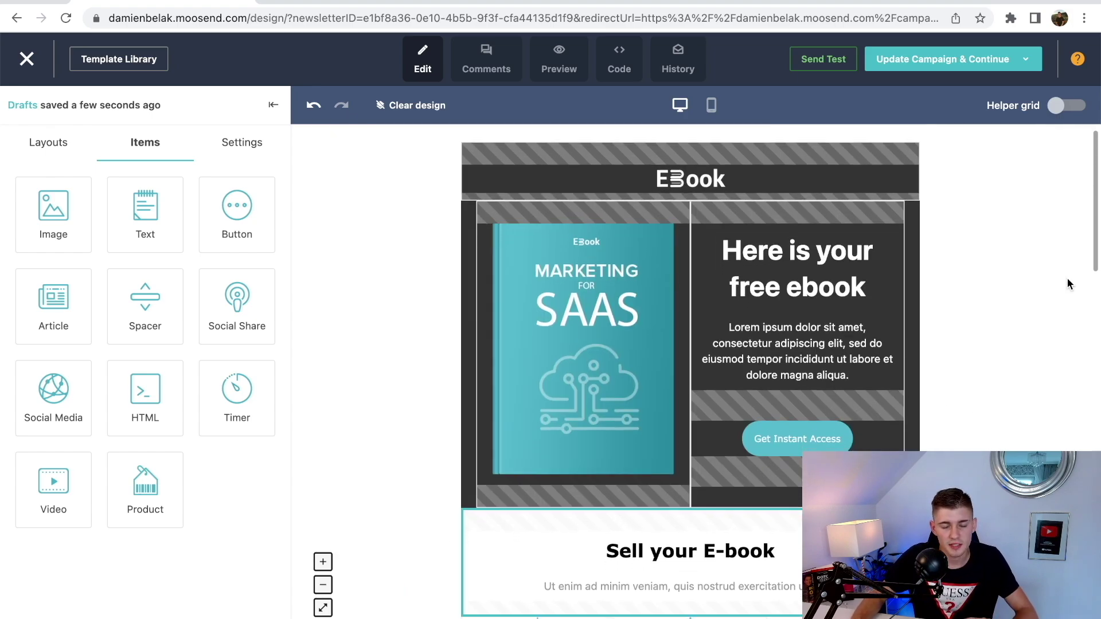
scroll(1069, 284, down, 6)
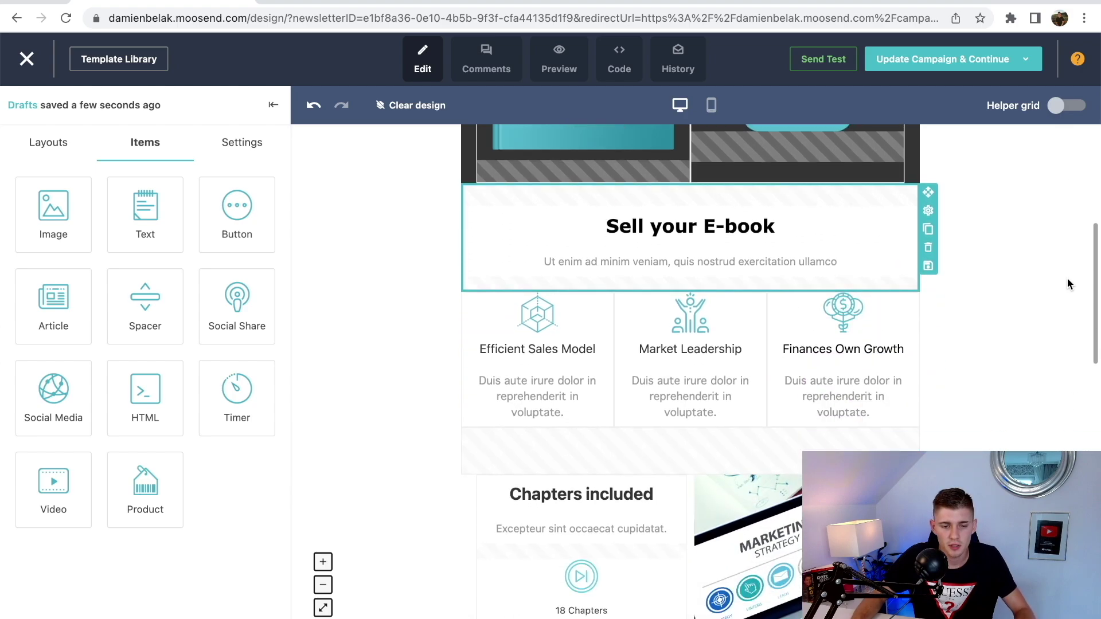
scroll(1069, 284, down, 1)
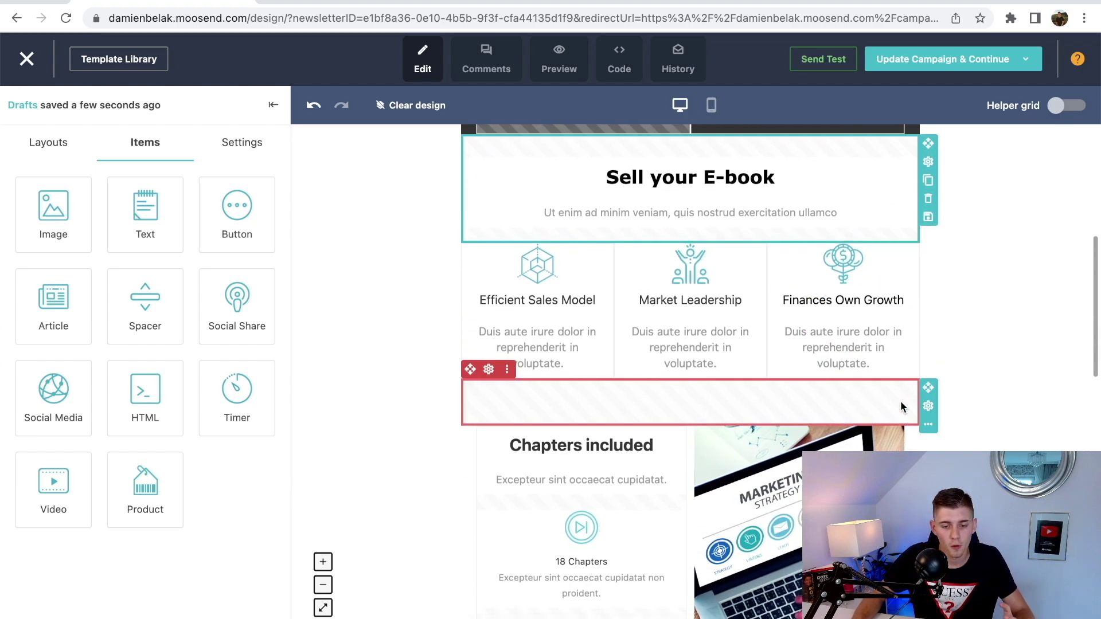
scroll(748, 430, down, 2)
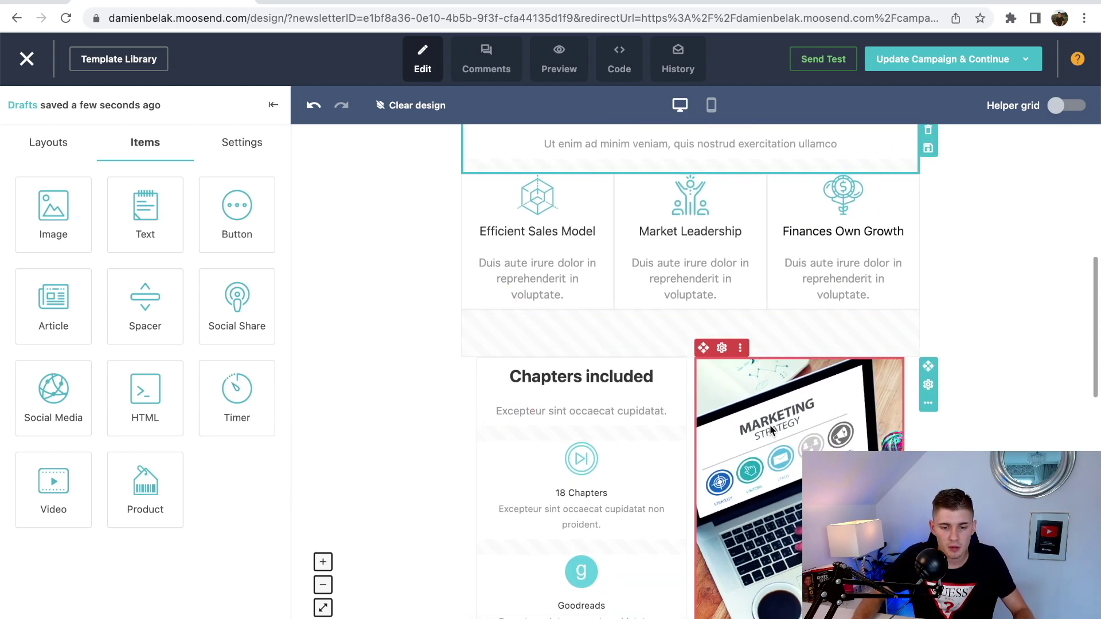
click(770, 424)
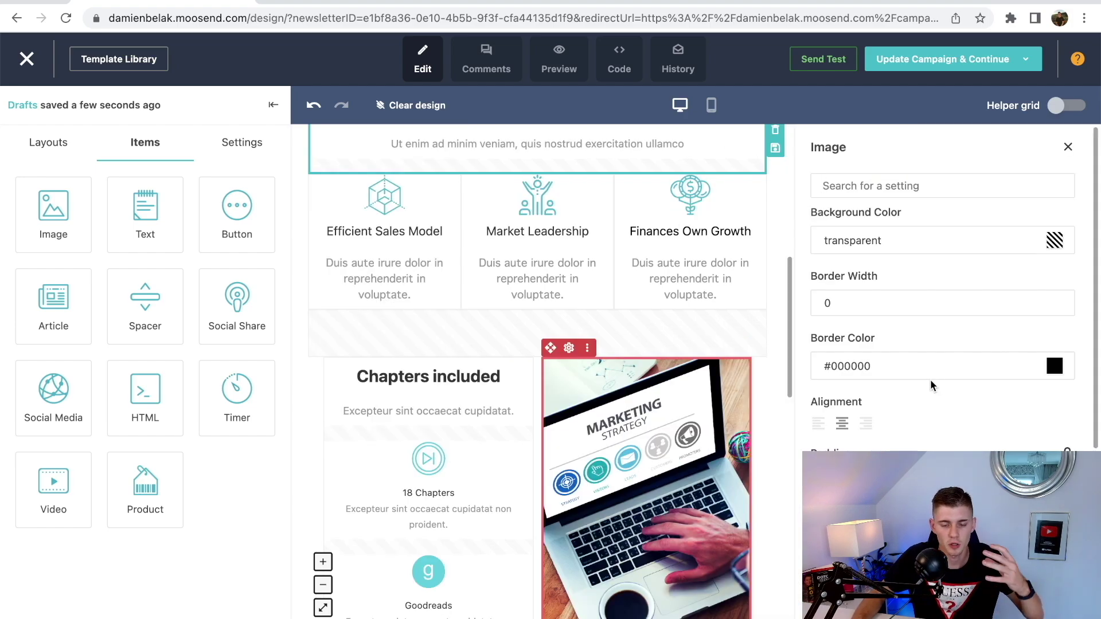
scroll(930, 380, down, 5)
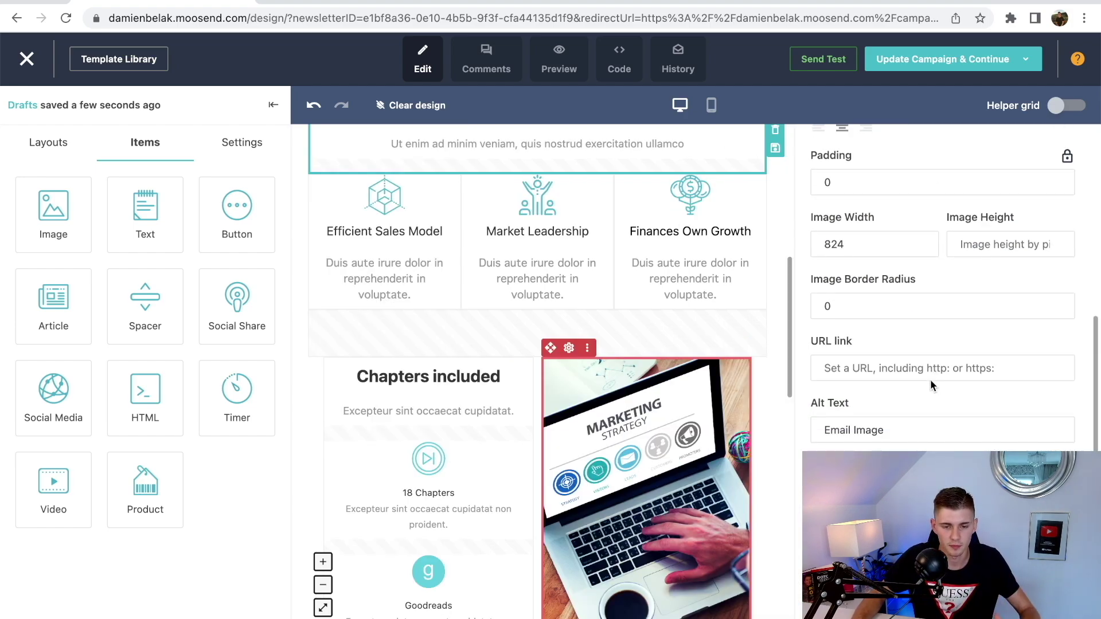
scroll(1068, 155, up, 5)
click(1068, 150)
scroll(869, 258, down, 9)
- Save the email design as a template named 'Damien T'
mouse_move(1005, 56)
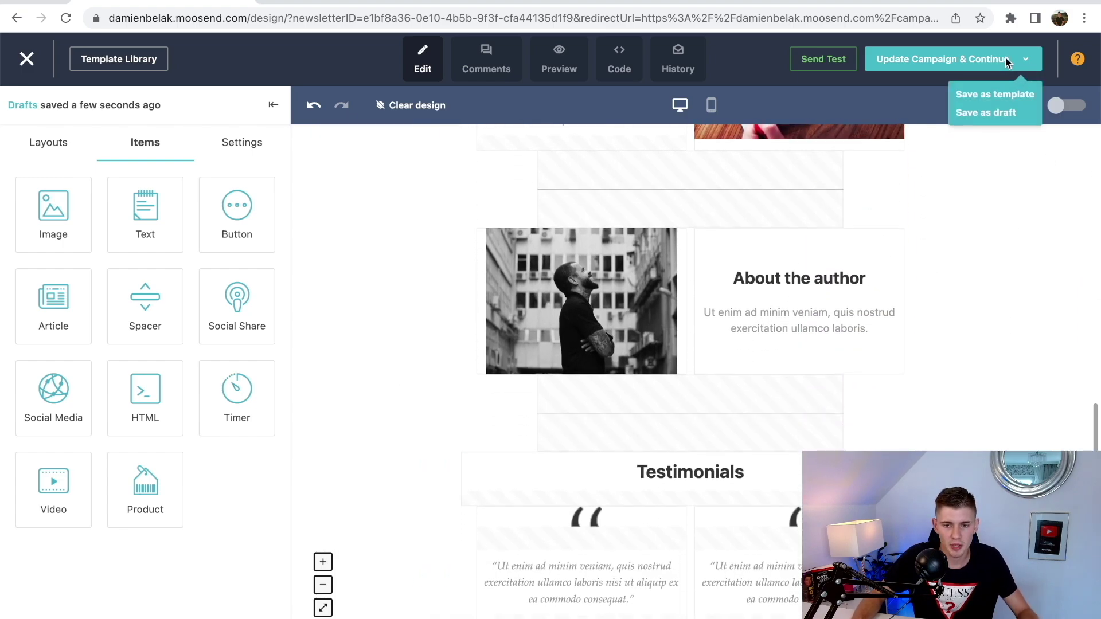
click(978, 95)
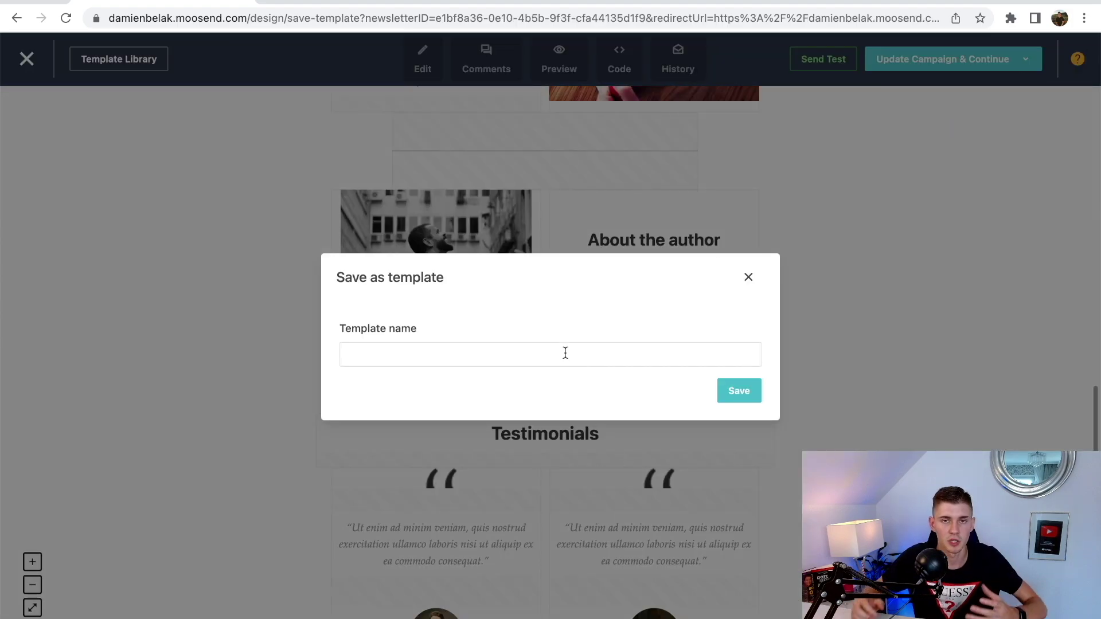
text(Damien T)
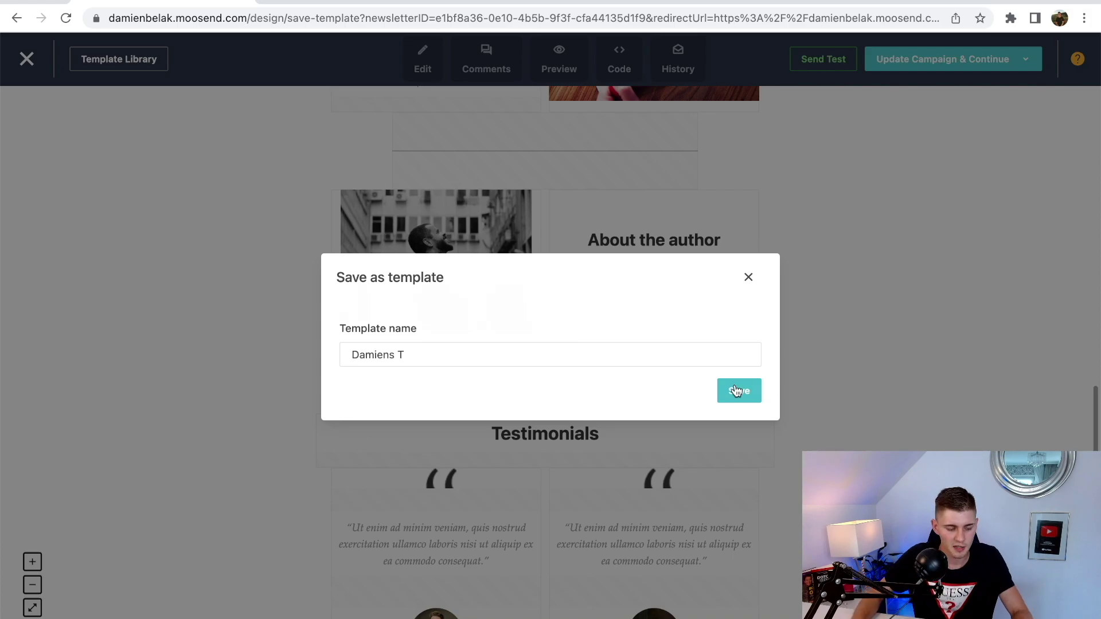
click(737, 390)
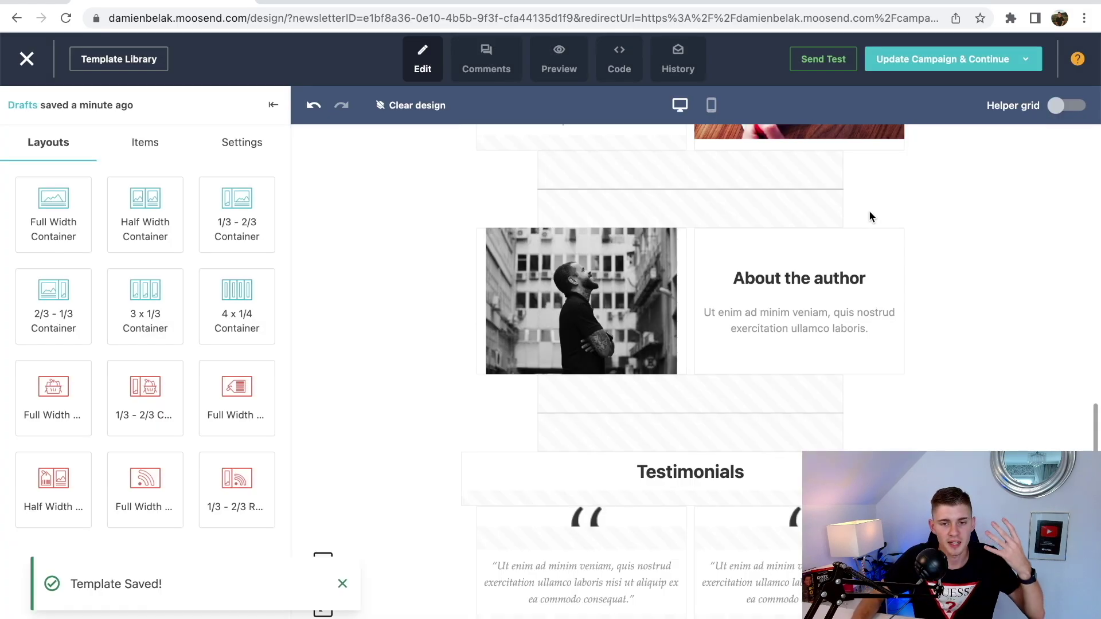
- Send a test copy of the email to your own e-mail address
click(820, 64)
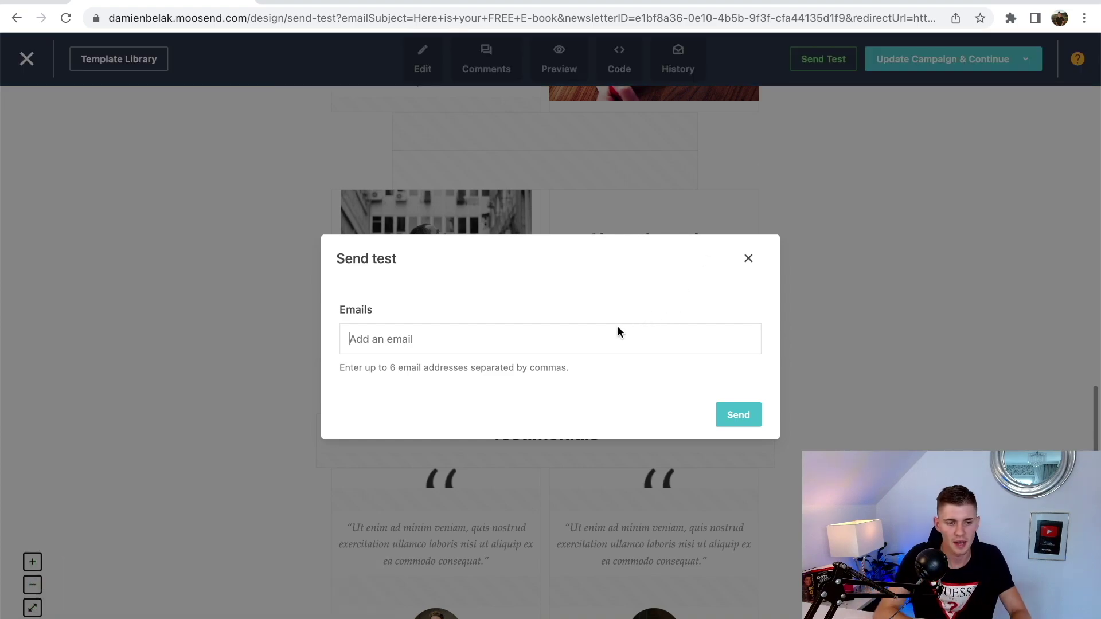
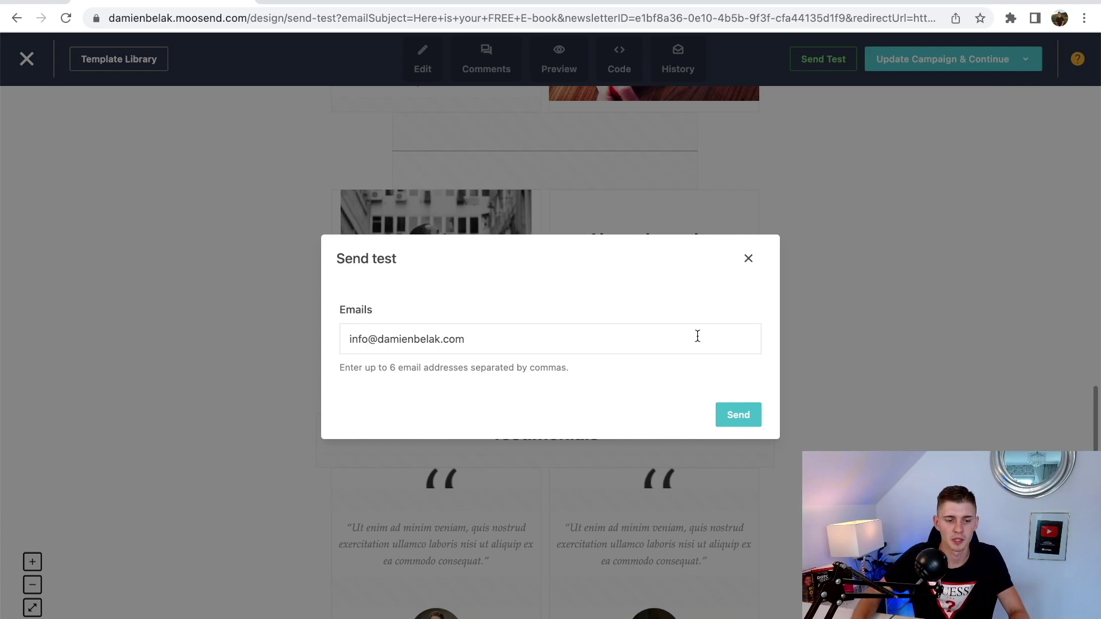
click(740, 415)
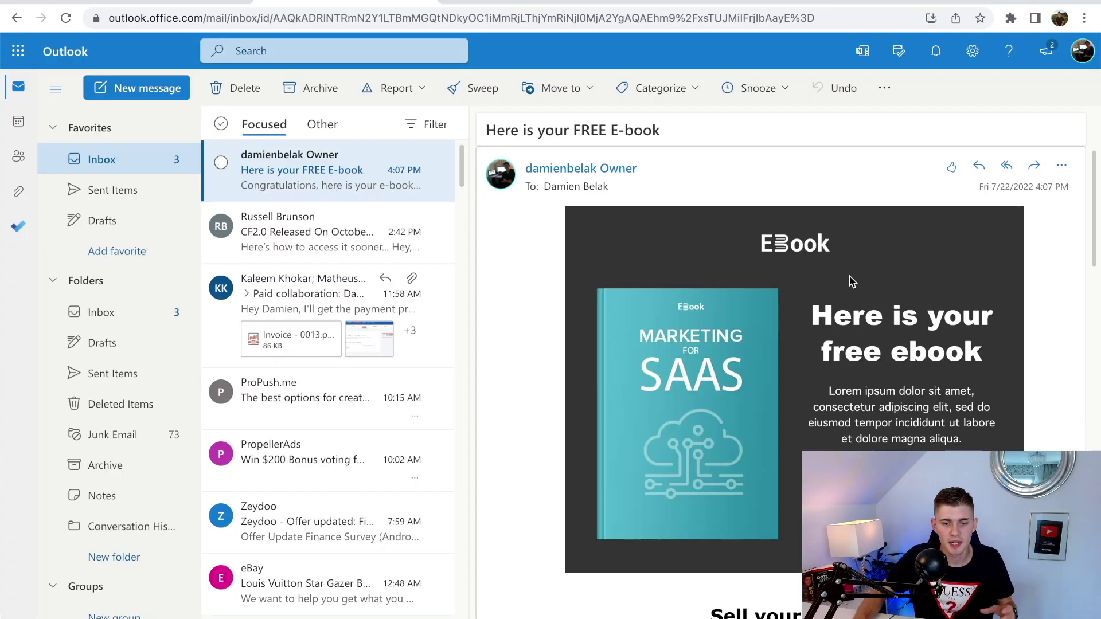
- Scroll through the 'Here is your FREE E-book' test email in Outlook, then return to Moosend
scroll(848, 276, down, 2)
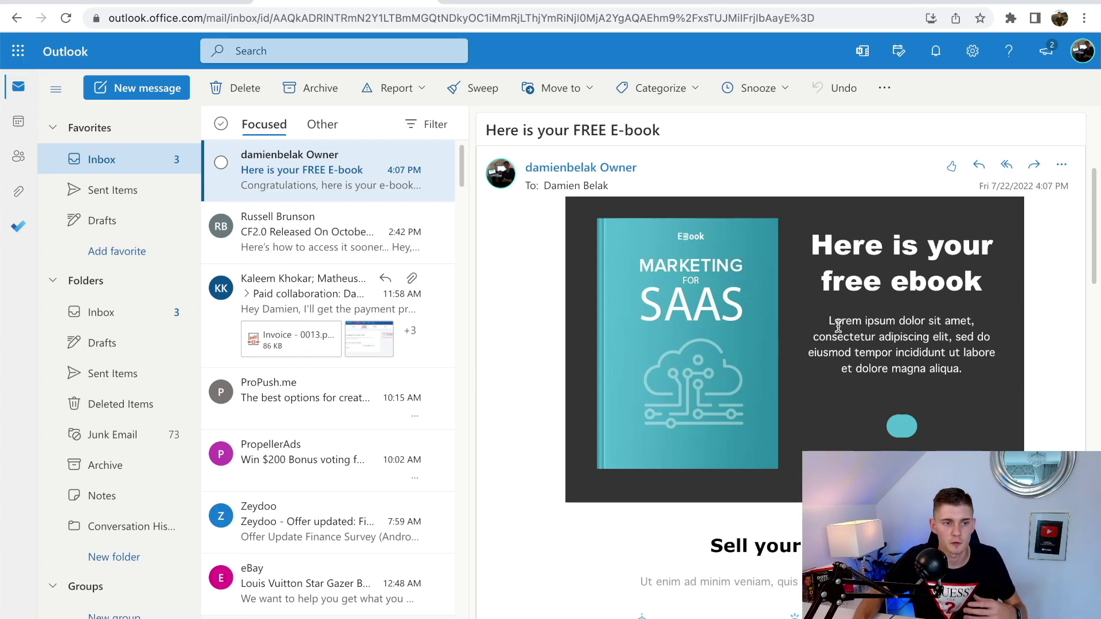
scroll(838, 325, down, 10)
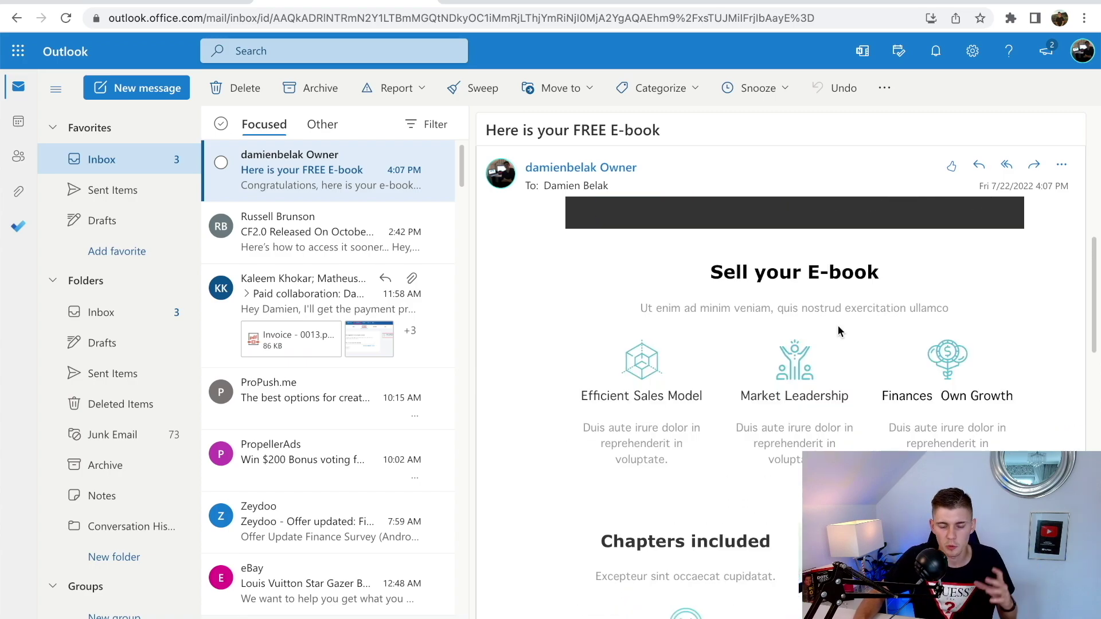
scroll(837, 325, down, 2)
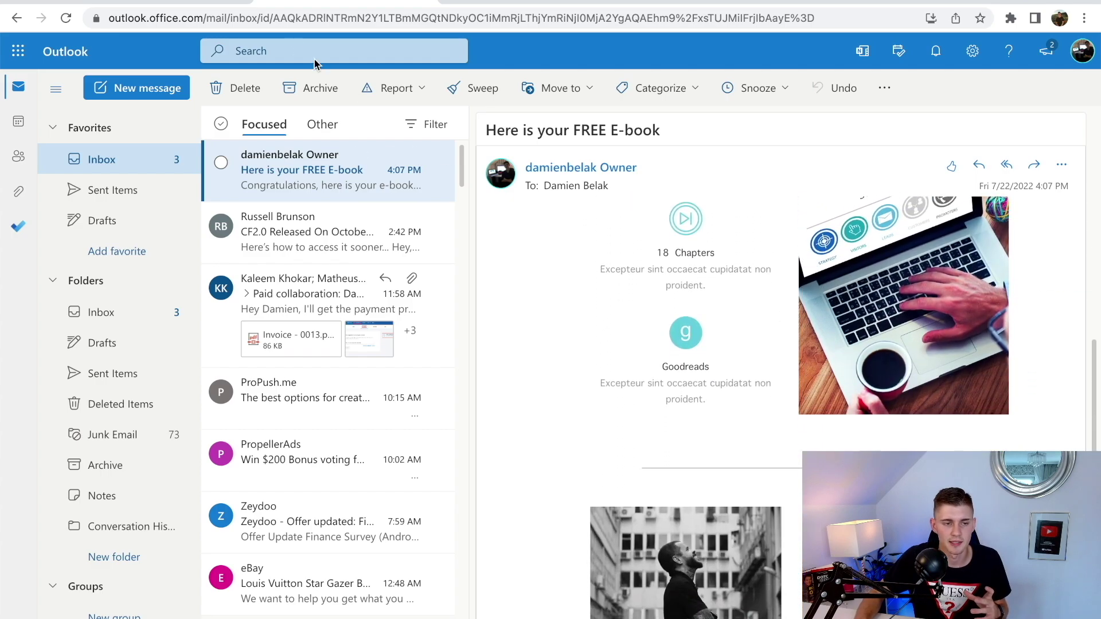
click(160, 4)
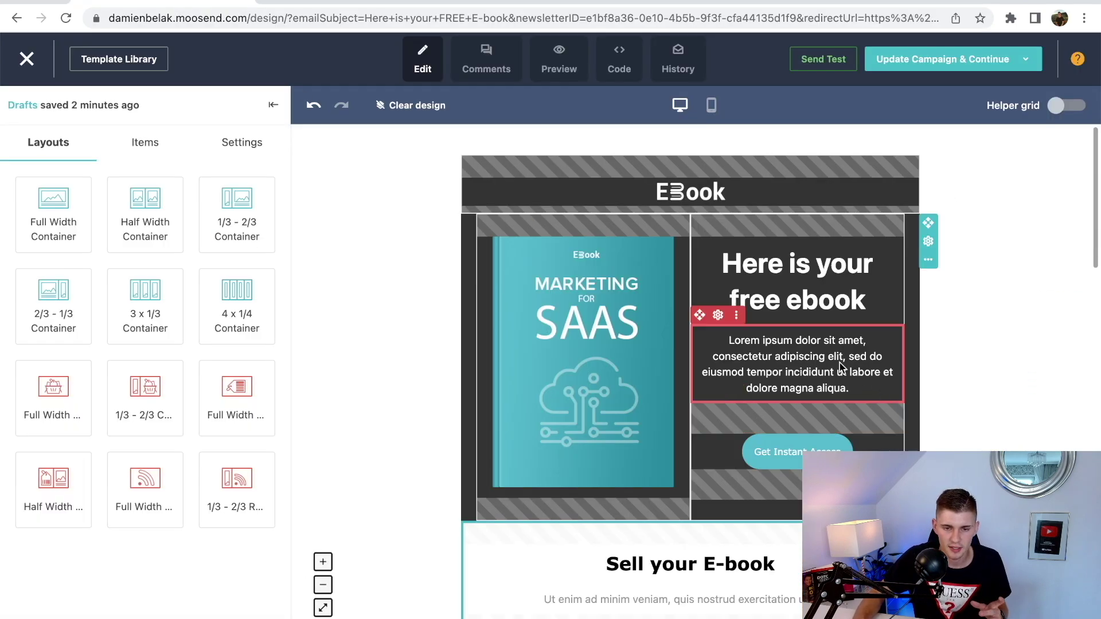
- Save the design and continue, keep delivery on send now, and open the Preview summary
mouse_move(929, 72)
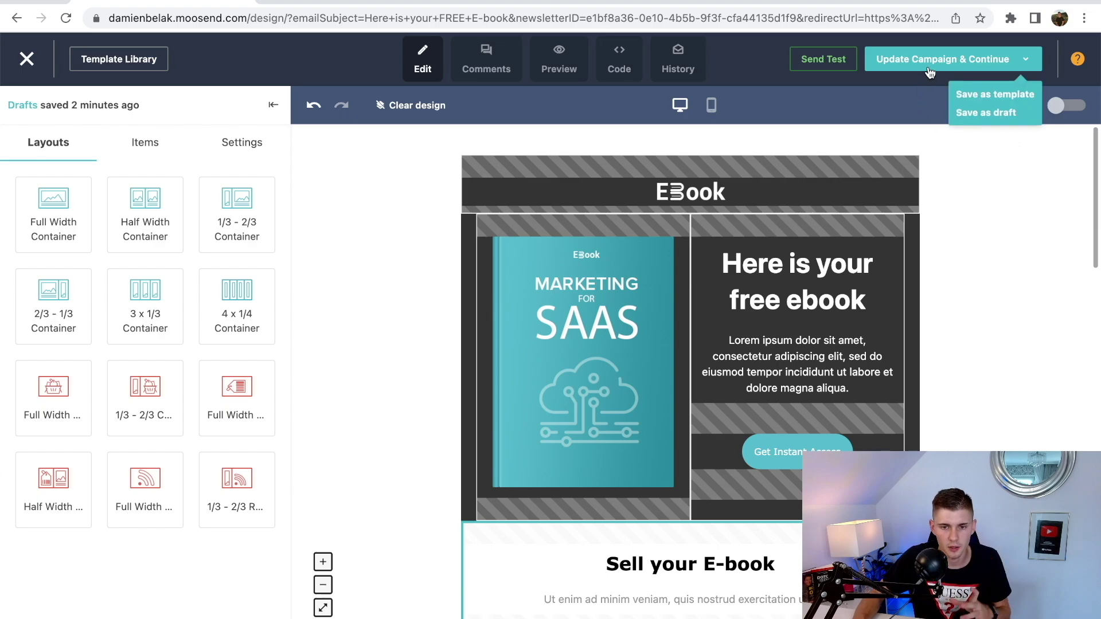
click(979, 65)
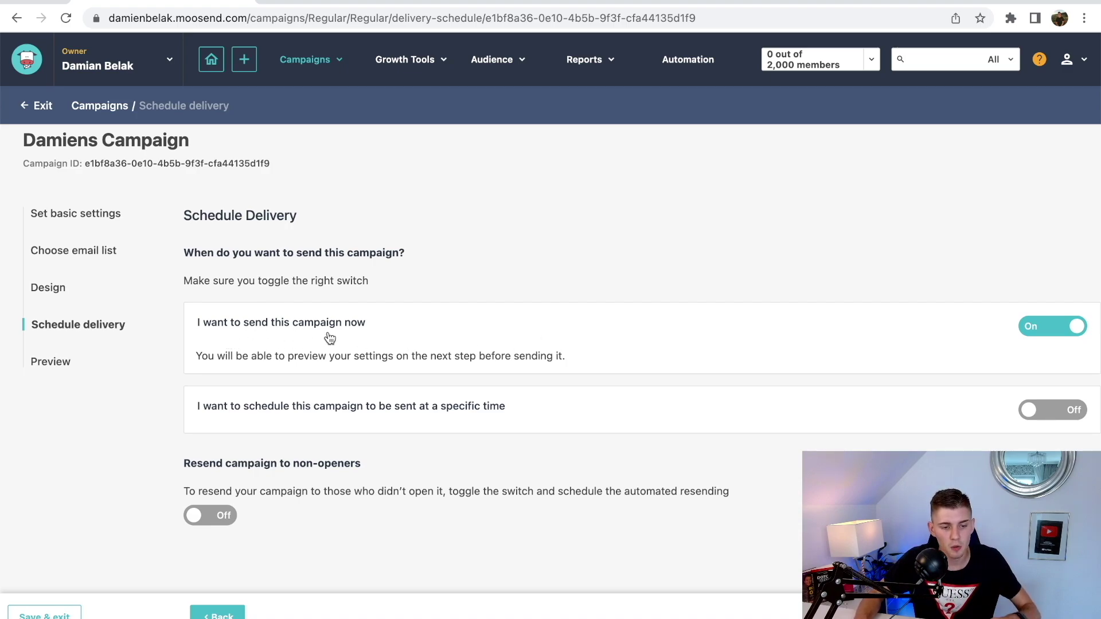
click(1032, 410)
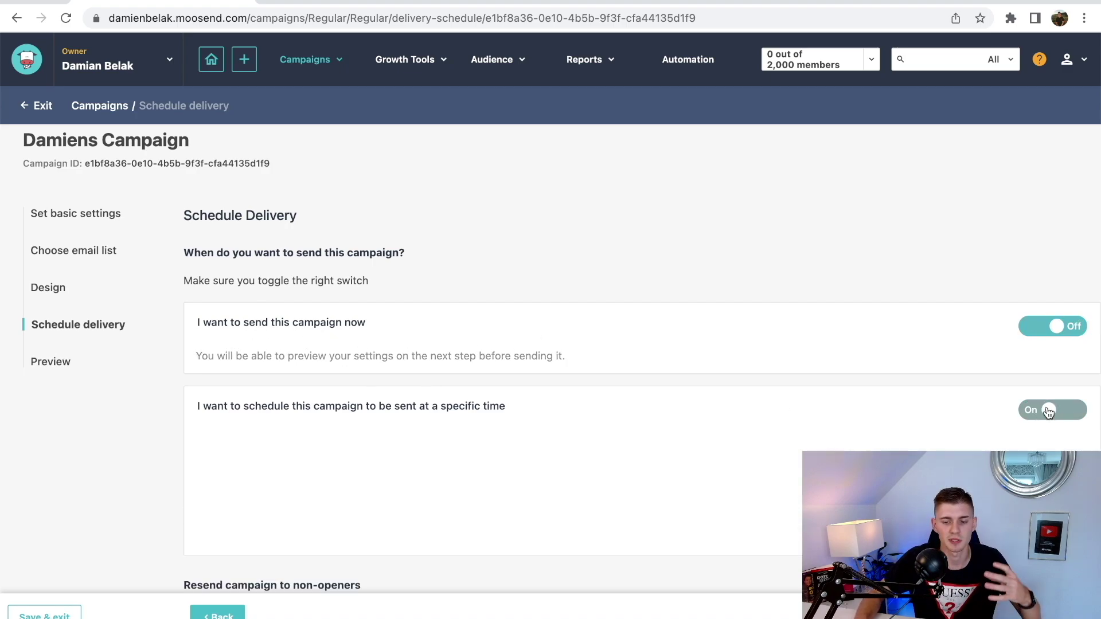
scroll(814, 391, down, 2)
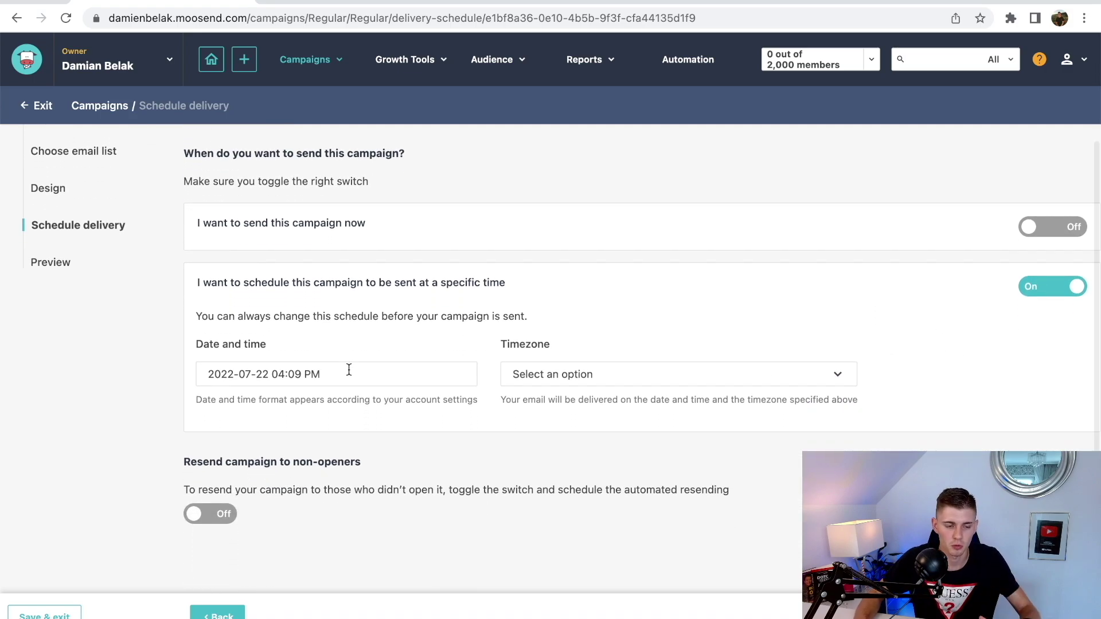
click(1045, 240)
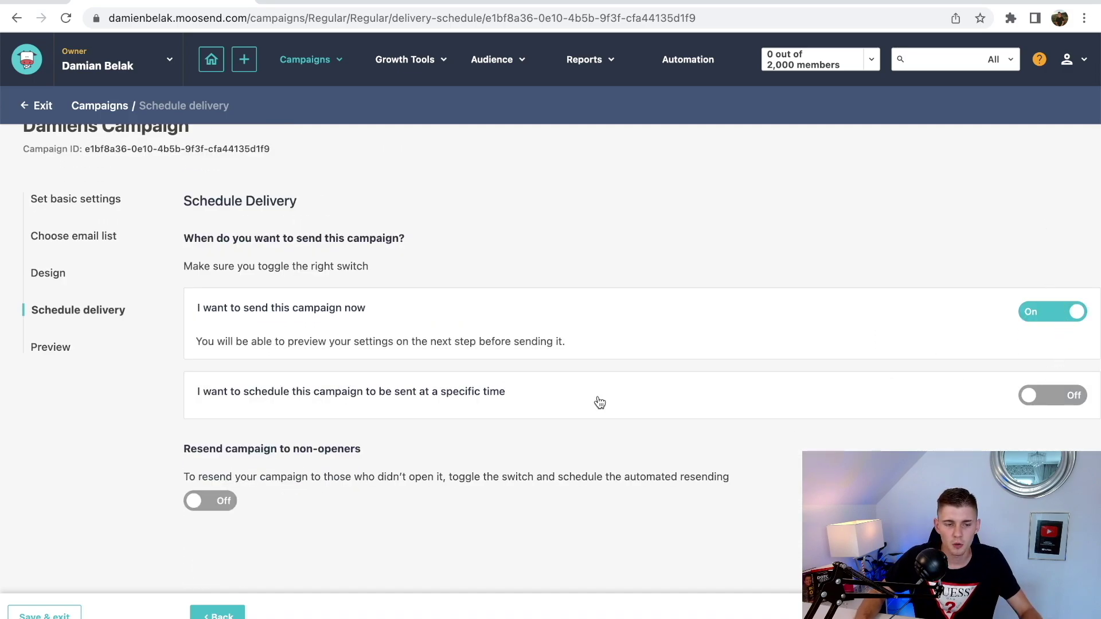
click(63, 396)
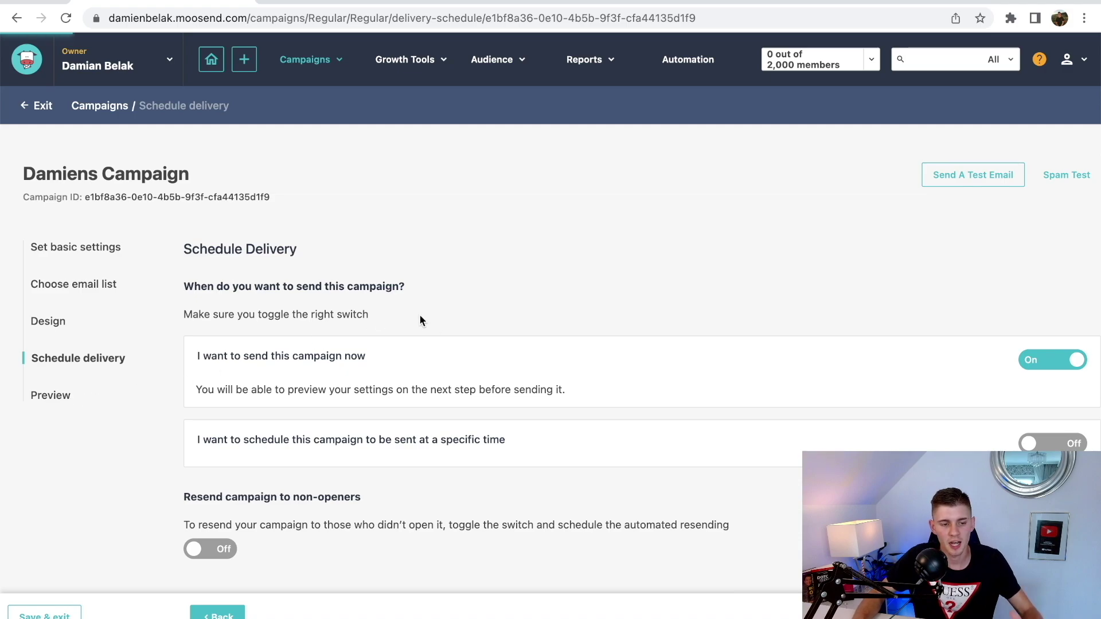
scroll(526, 320, down, 3)
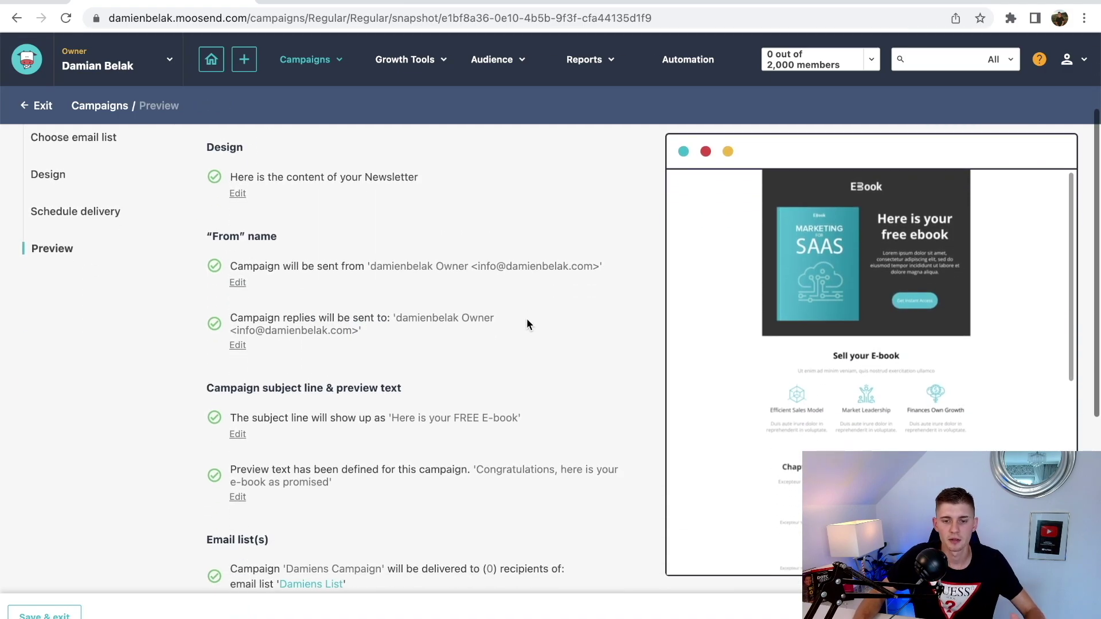
scroll(527, 320, down, 5)
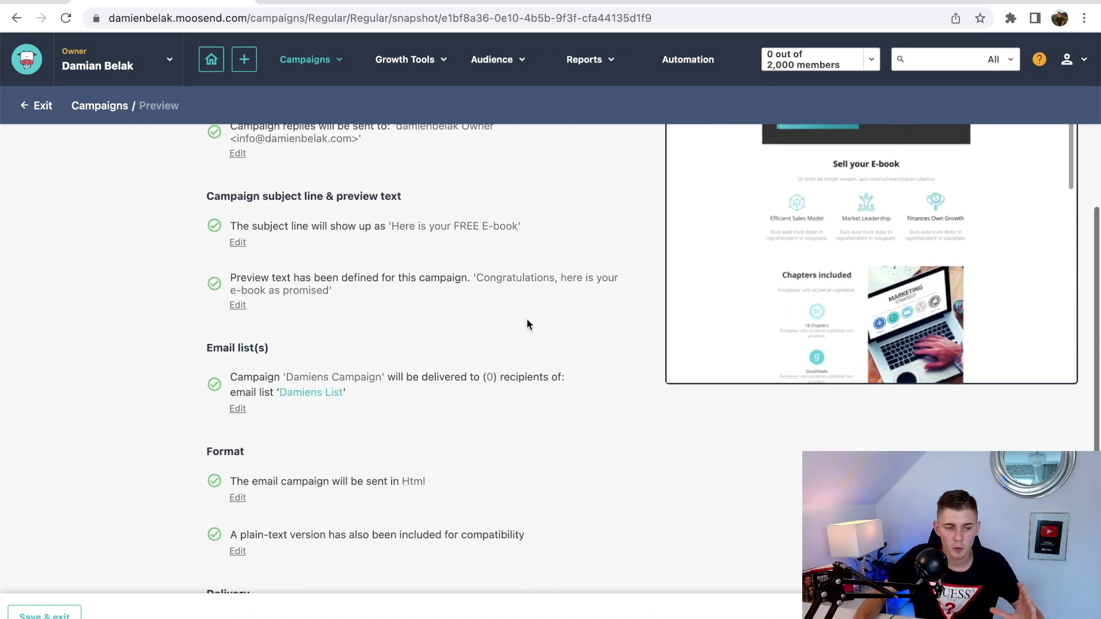
scroll(527, 320, up, 3)
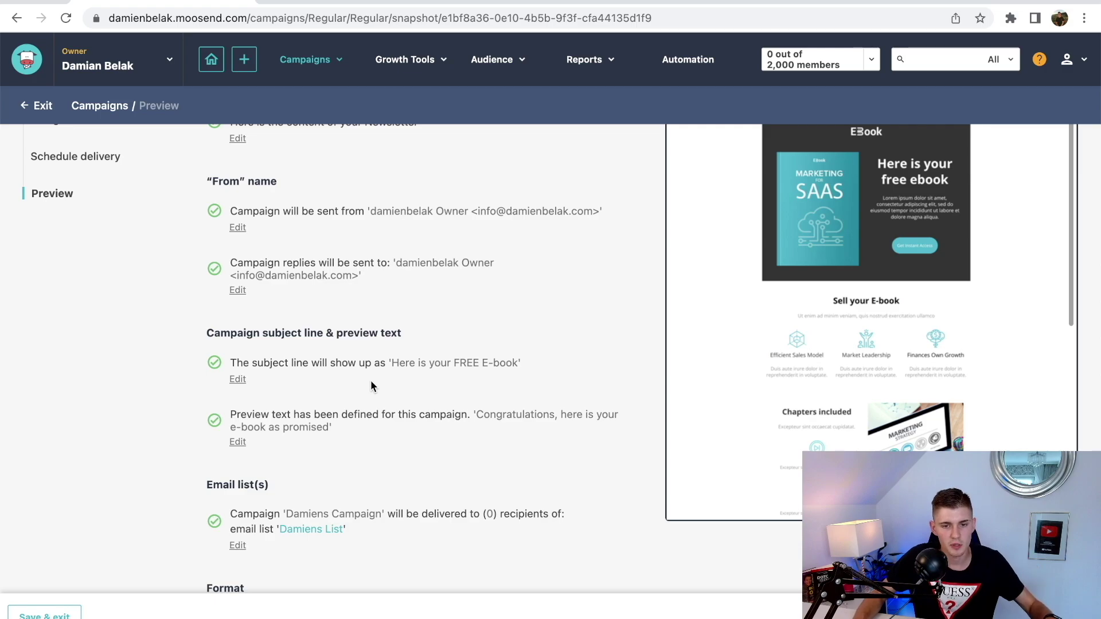
scroll(370, 381, up, 1)
scroll(371, 386, up, 1)
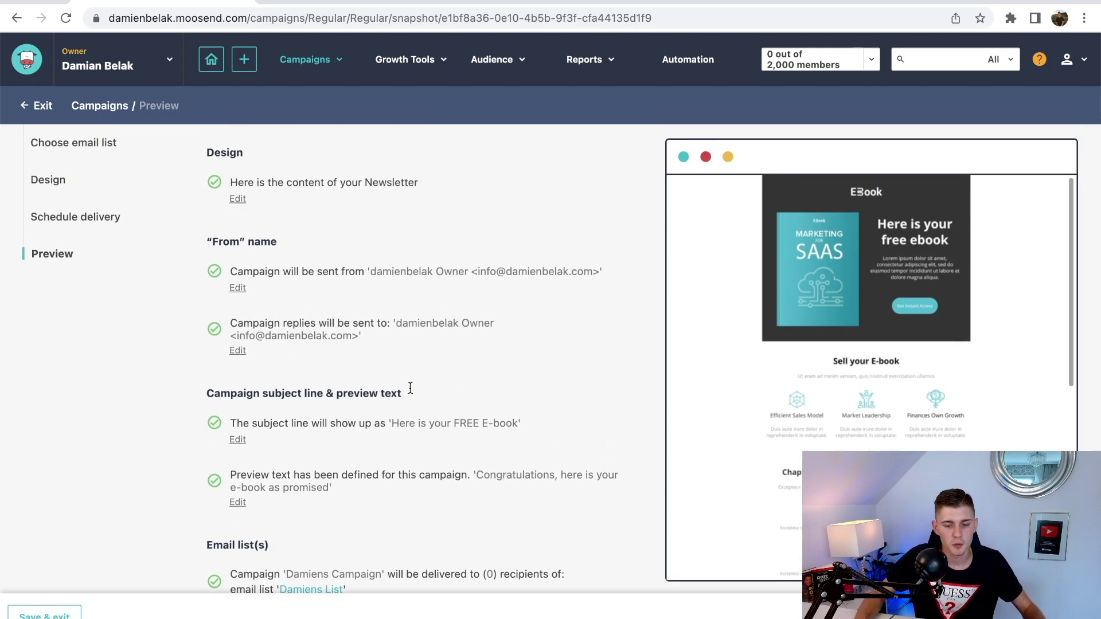
scroll(672, 353, up, 3)
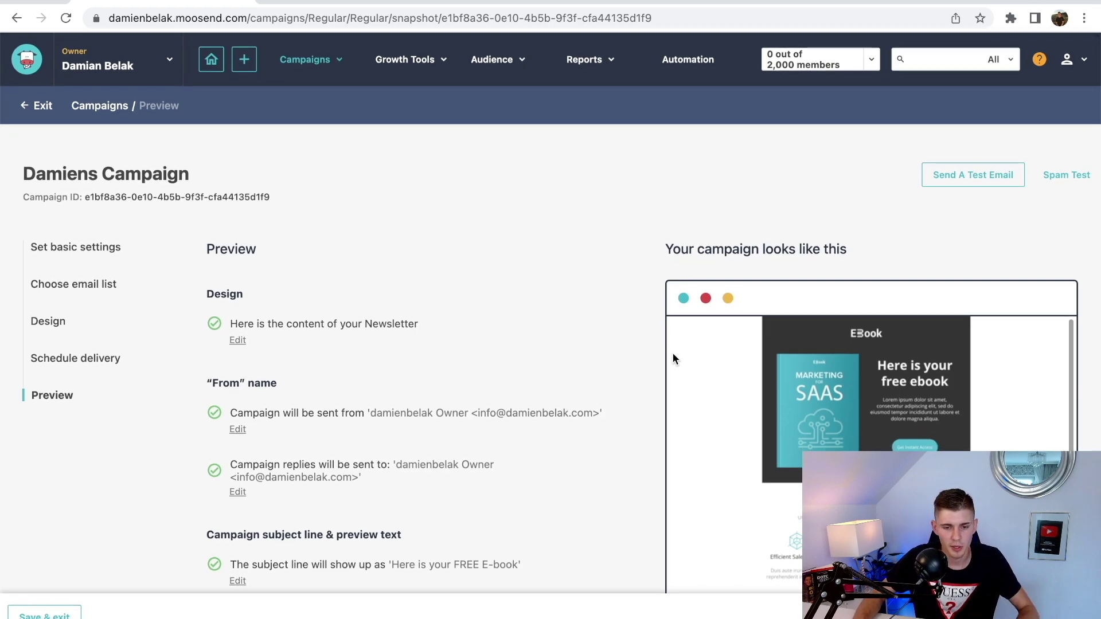
scroll(672, 354, down, 5)
scroll(543, 308, down, 1)
scroll(543, 312, up, 1)
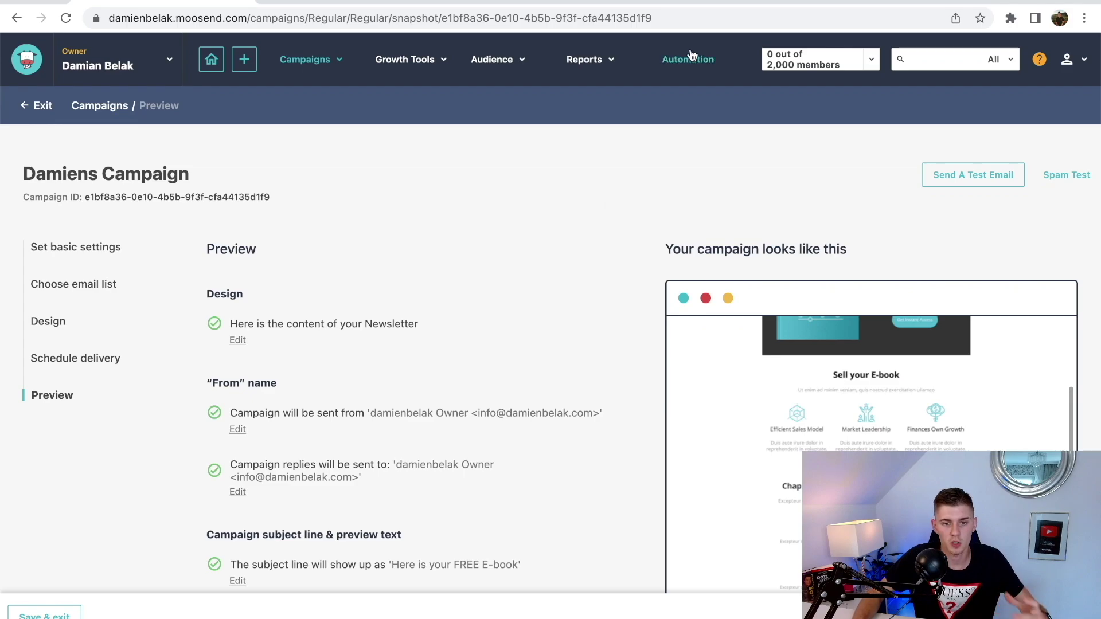
- From the Automation workflows page, create a new automation and bring up its trigger choices
click(693, 59)
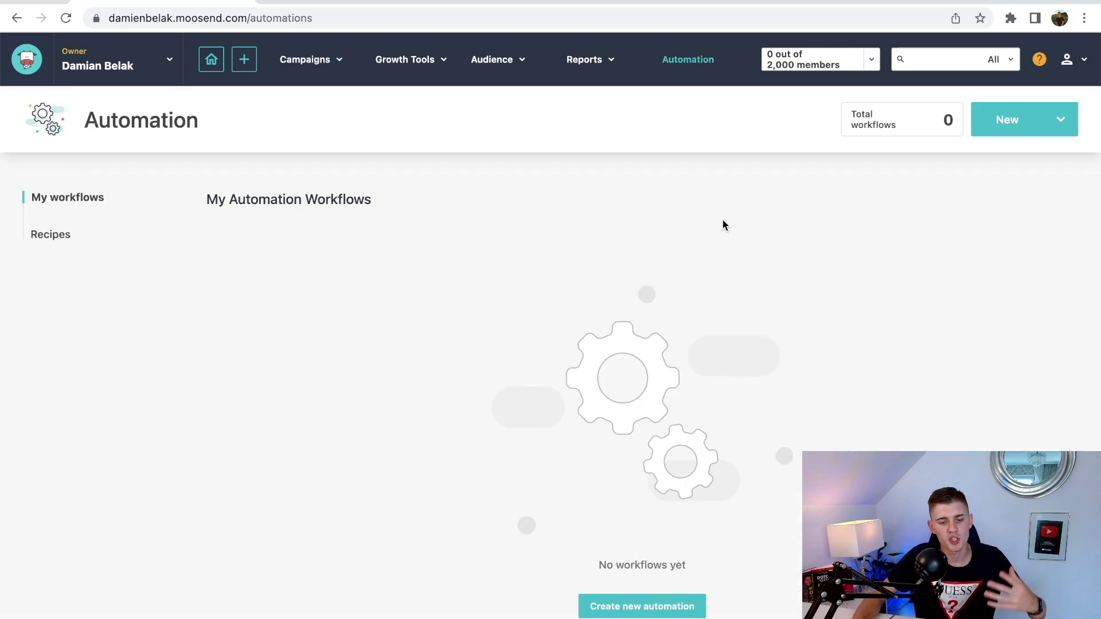
click(634, 612)
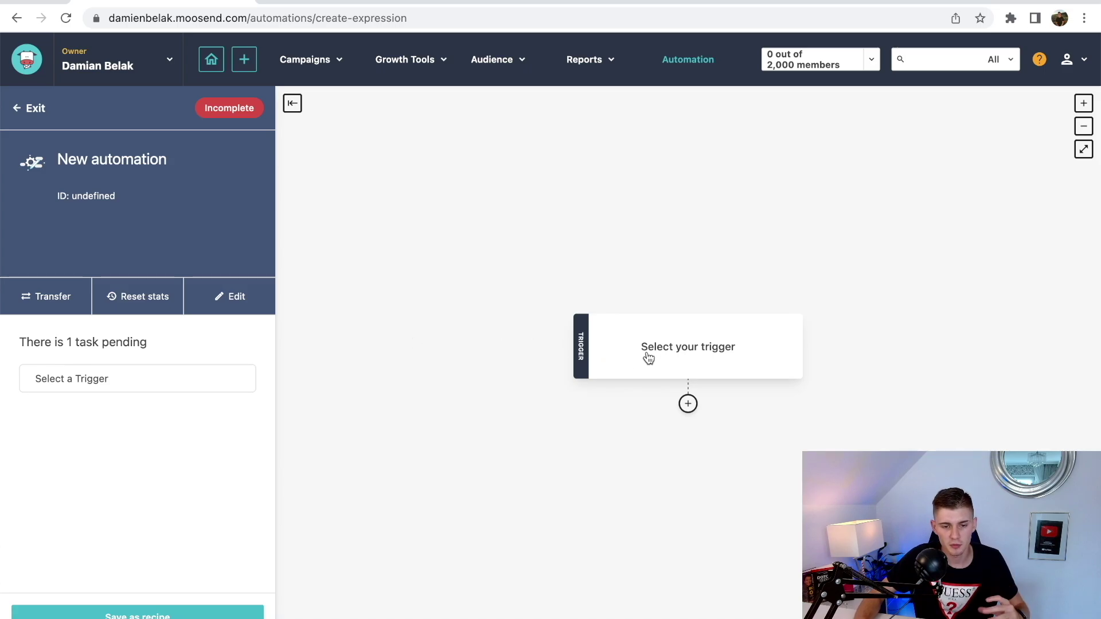
click(692, 360)
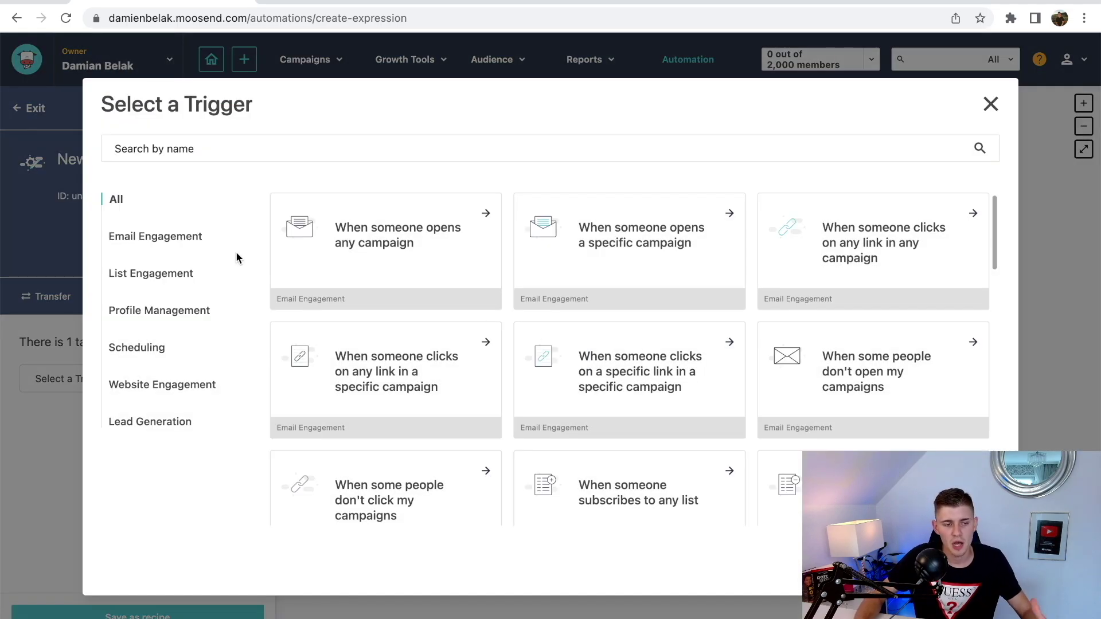
- Browse each trigger category, then return to the List Engagement triggers
scroll(505, 267, down, 5)
scroll(523, 283, up, 5)
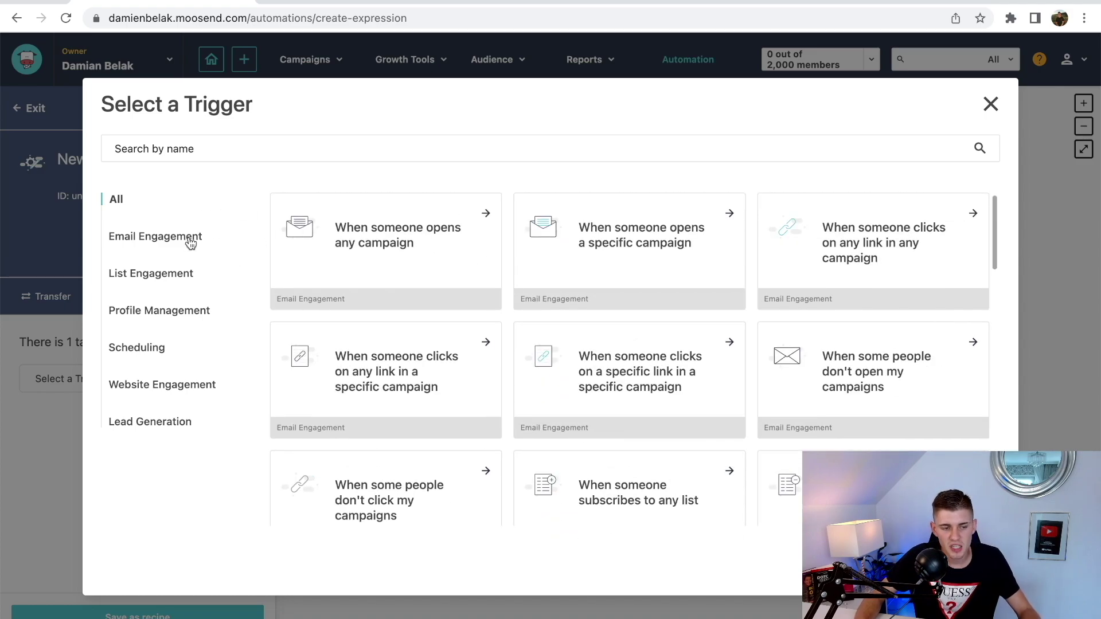
click(189, 241)
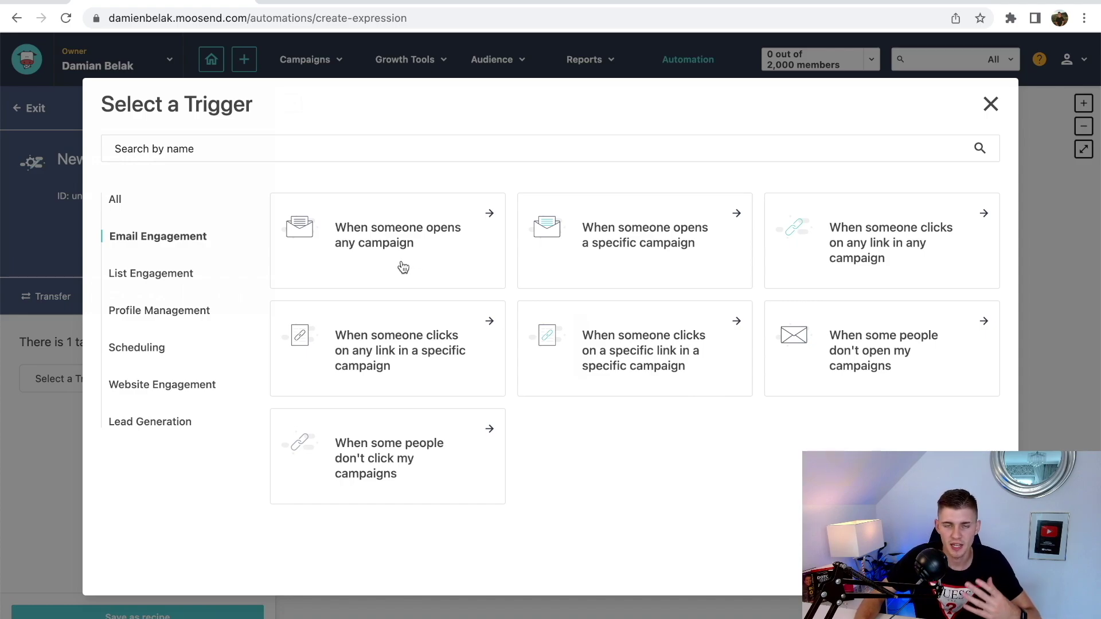
click(184, 274)
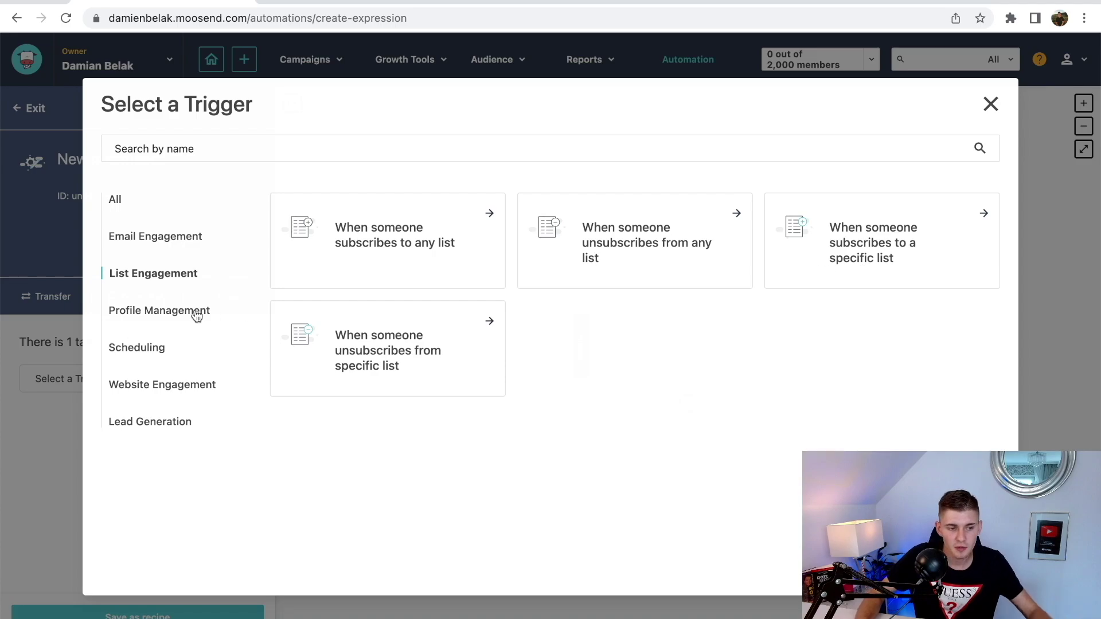
click(175, 316)
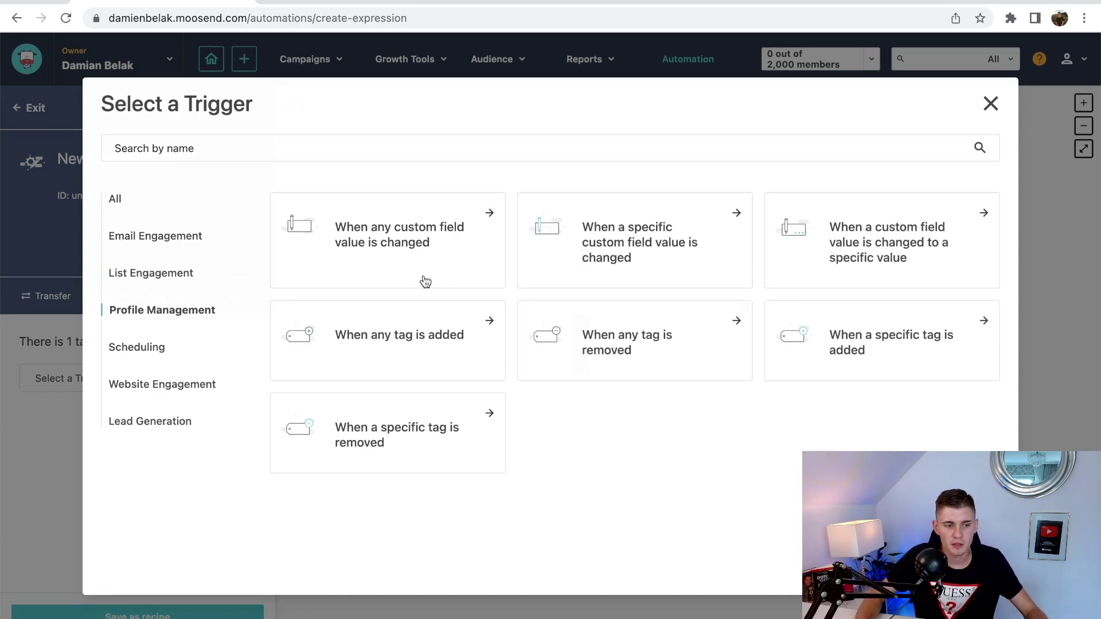
click(147, 355)
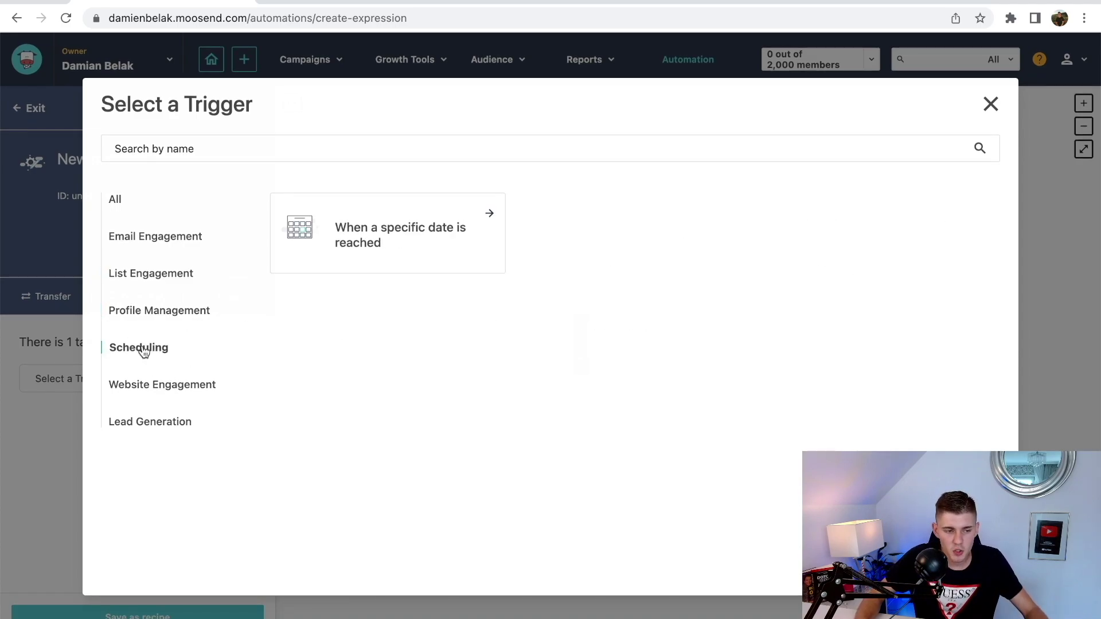
click(201, 393)
click(159, 424)
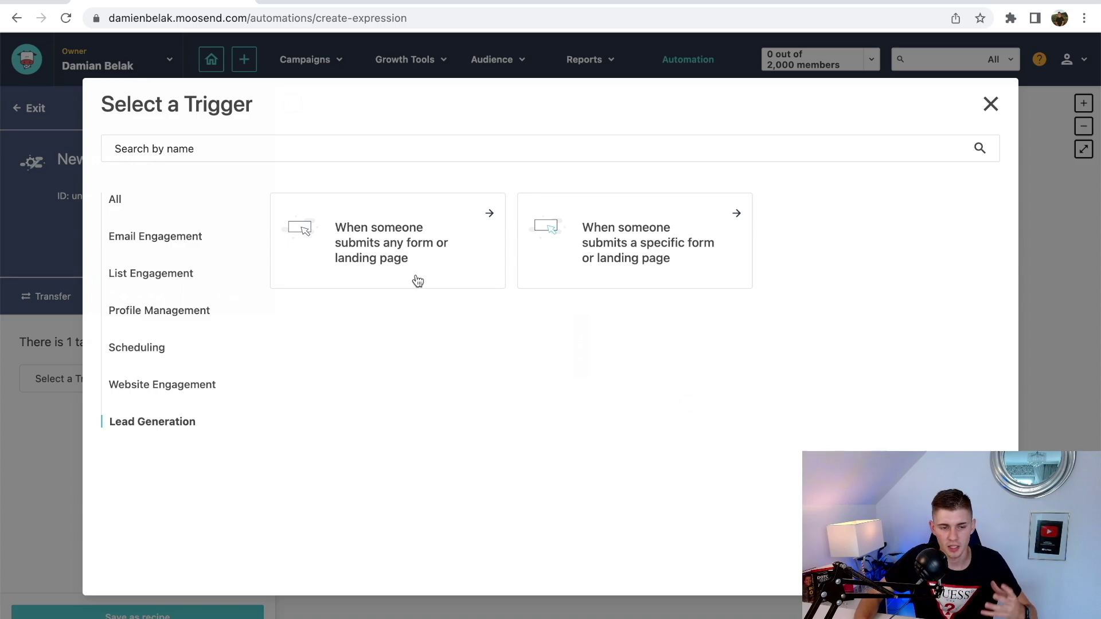
click(116, 200)
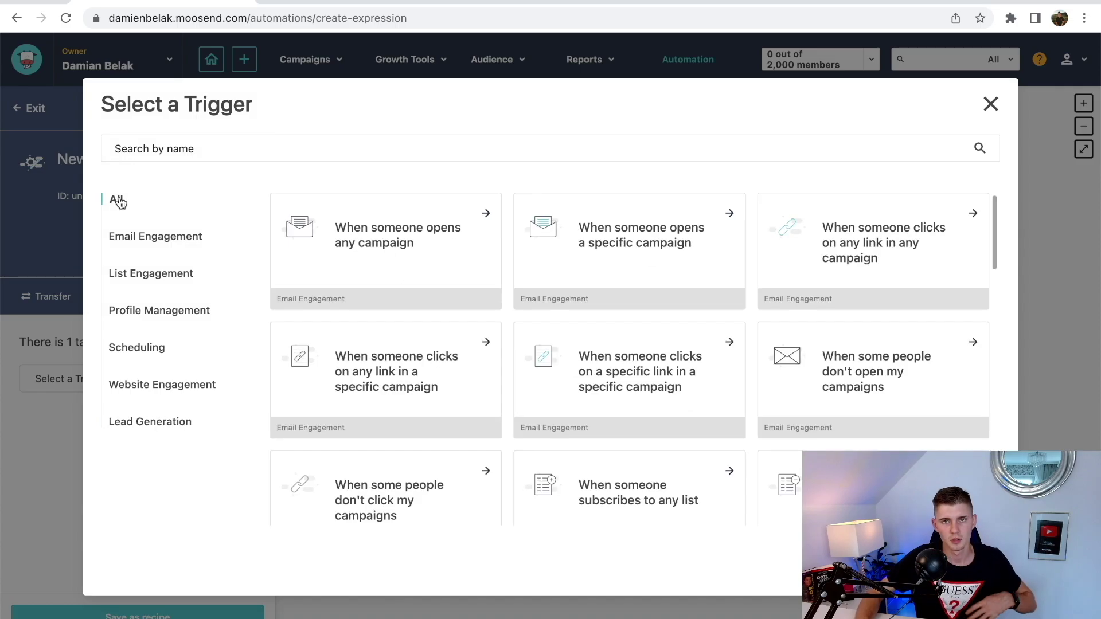
click(152, 275)
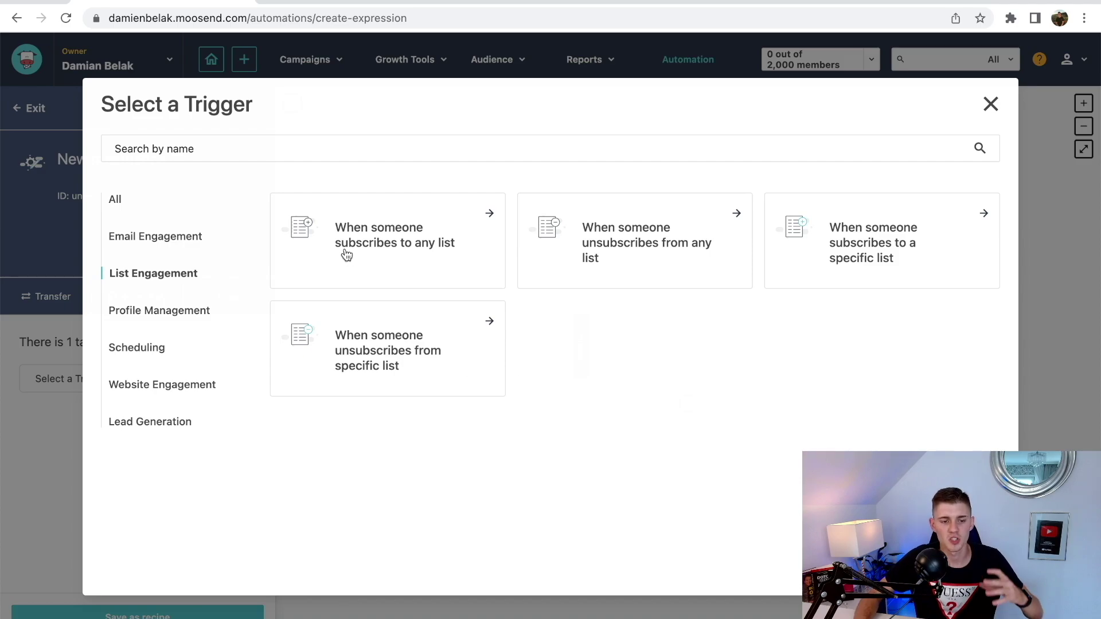
- Choose 'When someone subscribes to any list' with Trigger only once set to Yes, and save
click(429, 265)
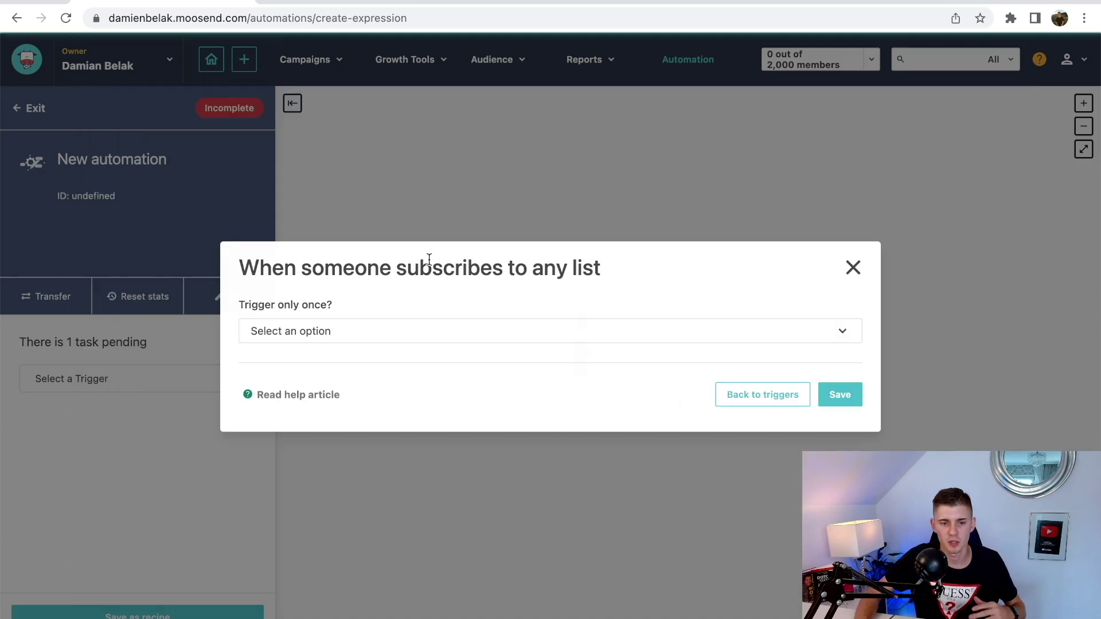
click(398, 332)
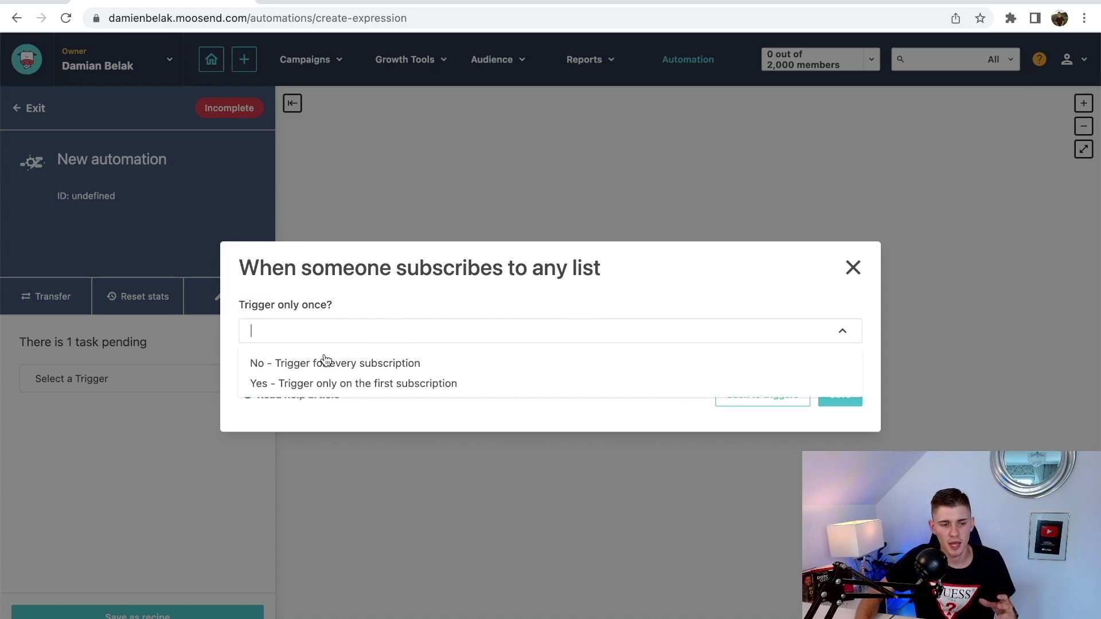
click(316, 385)
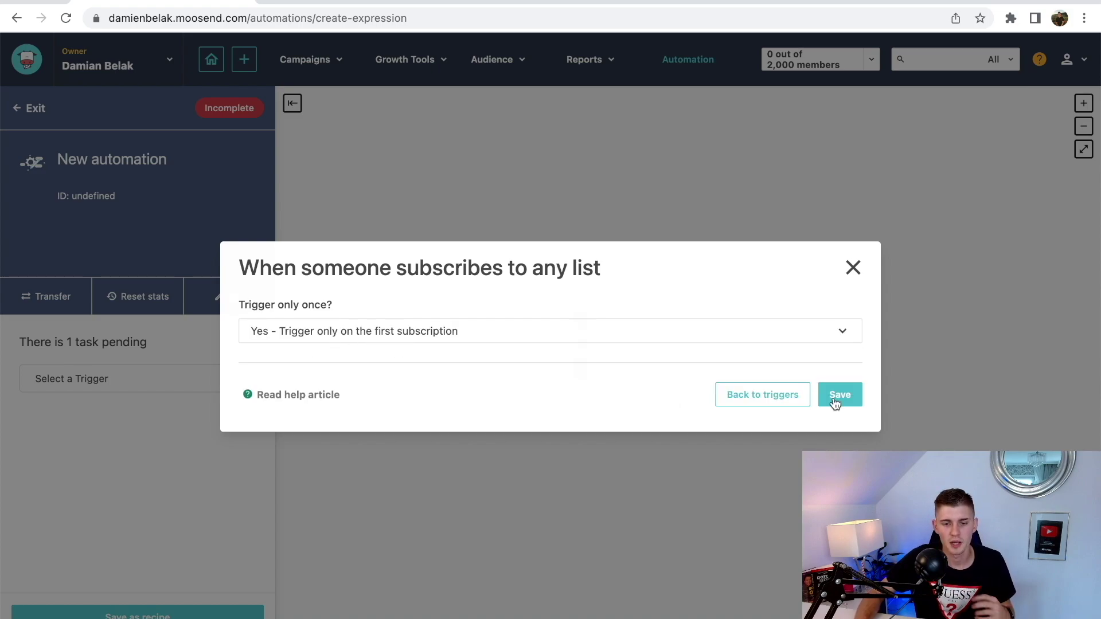
click(835, 401)
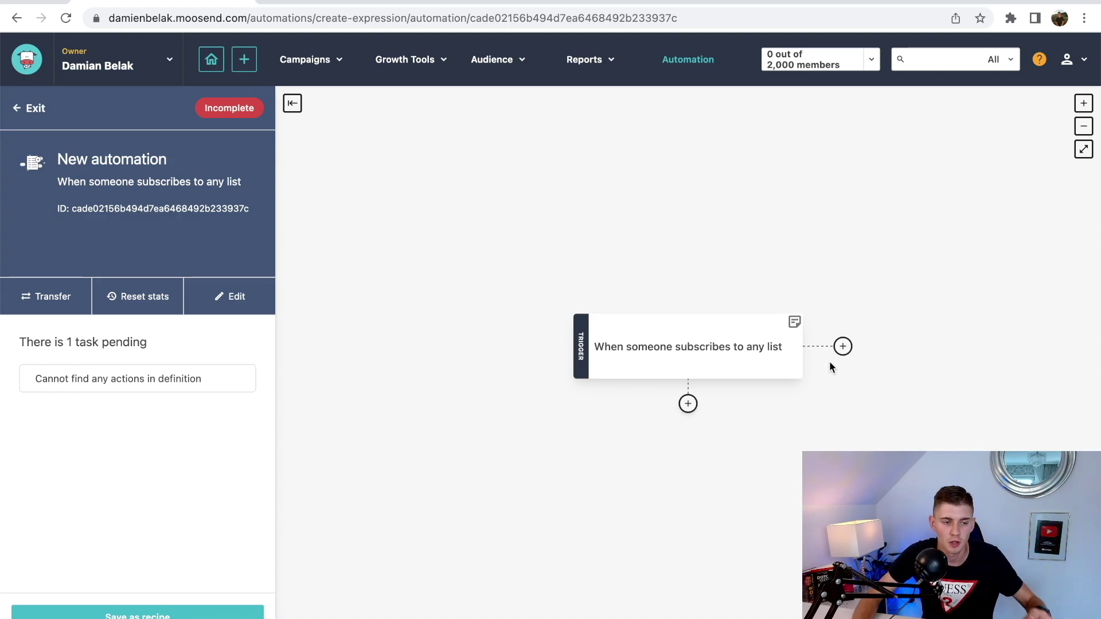
scroll(747, 379, up, 2)
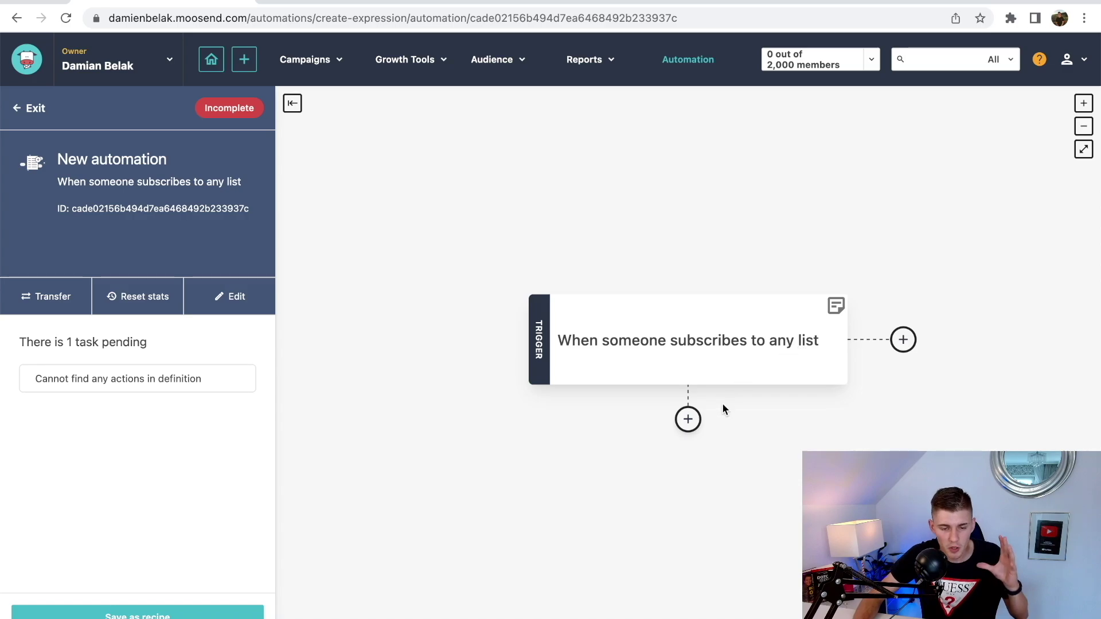
- Add a 'Then send email campaign' action below the subscription trigger
click(688, 419)
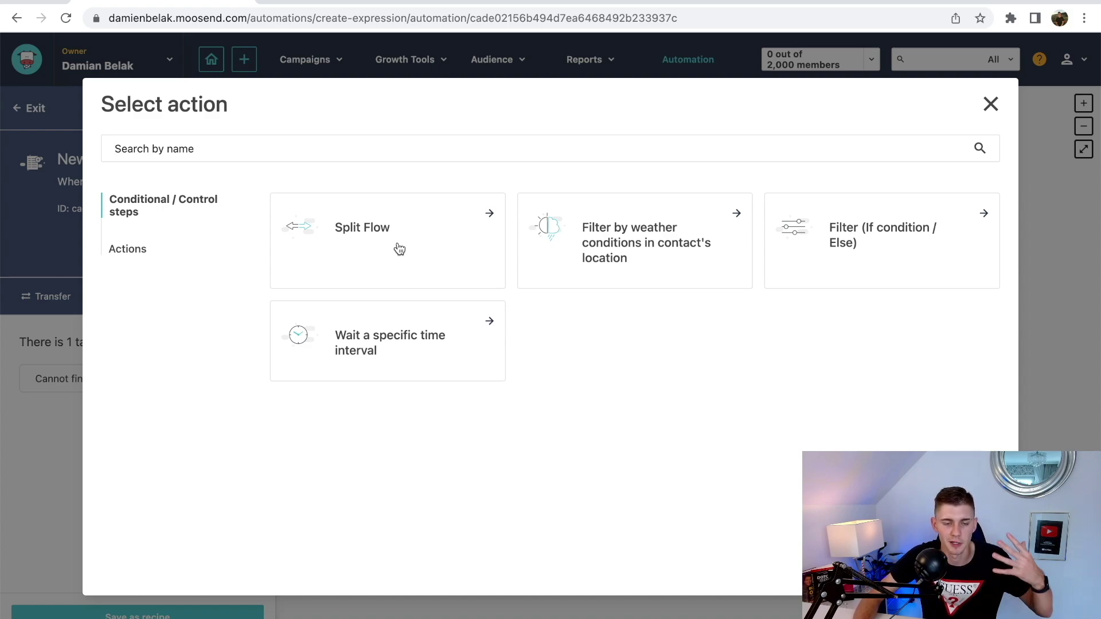
click(138, 250)
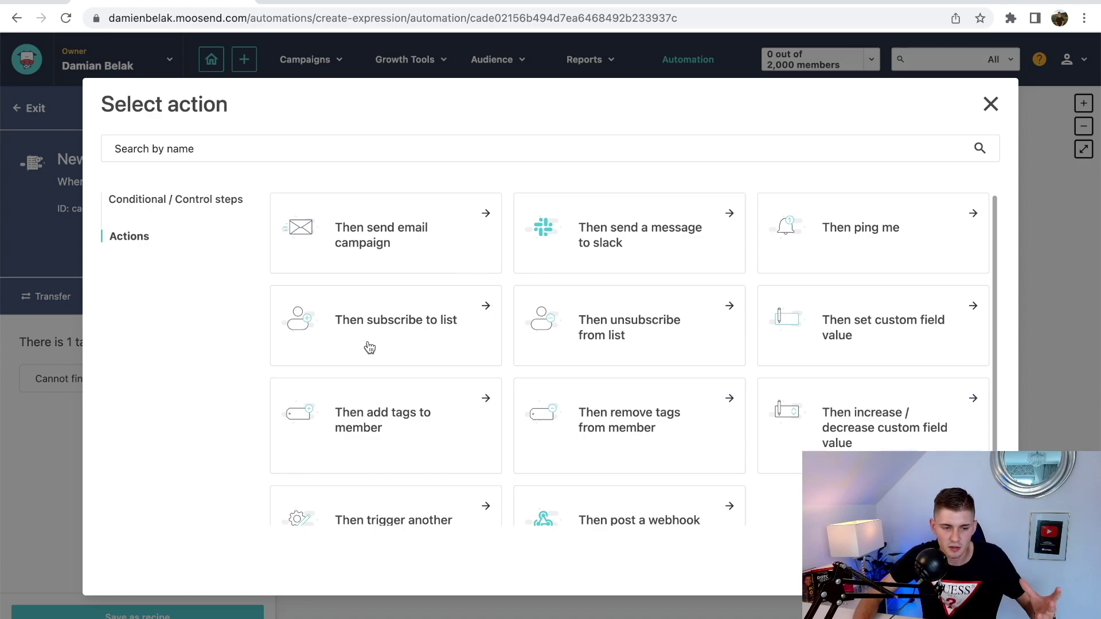
scroll(568, 360, down, 1)
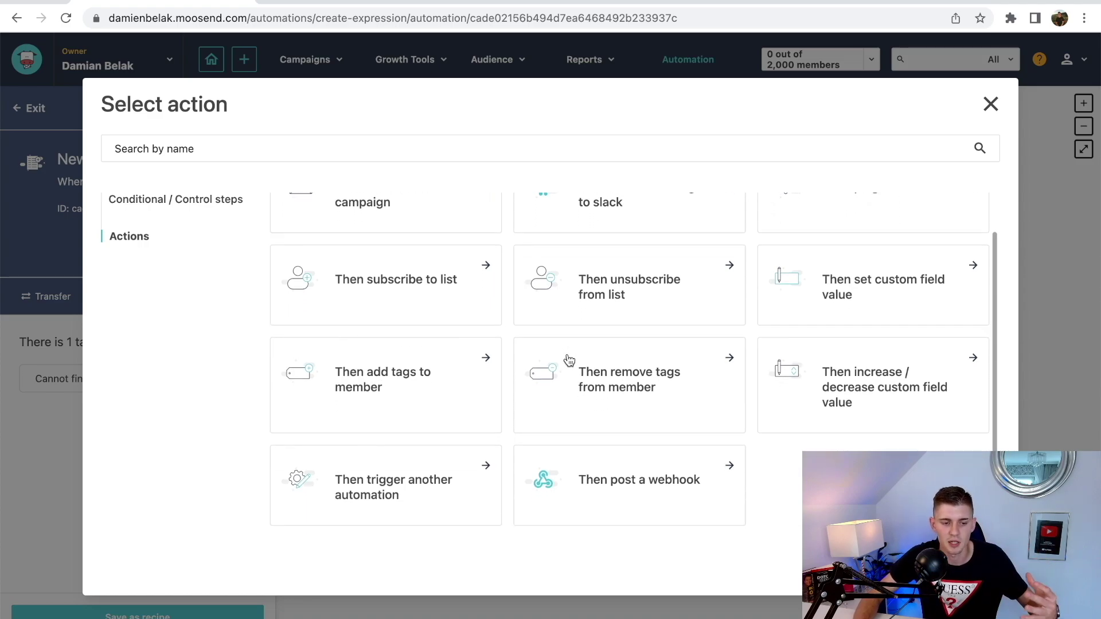
scroll(568, 360, up, 1)
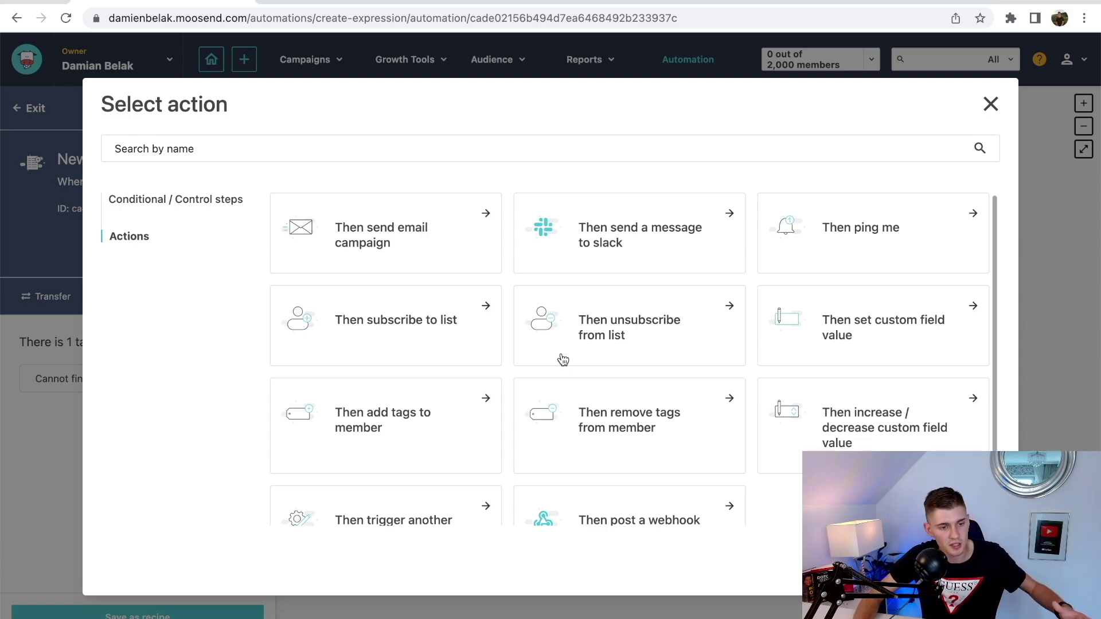
click(401, 248)
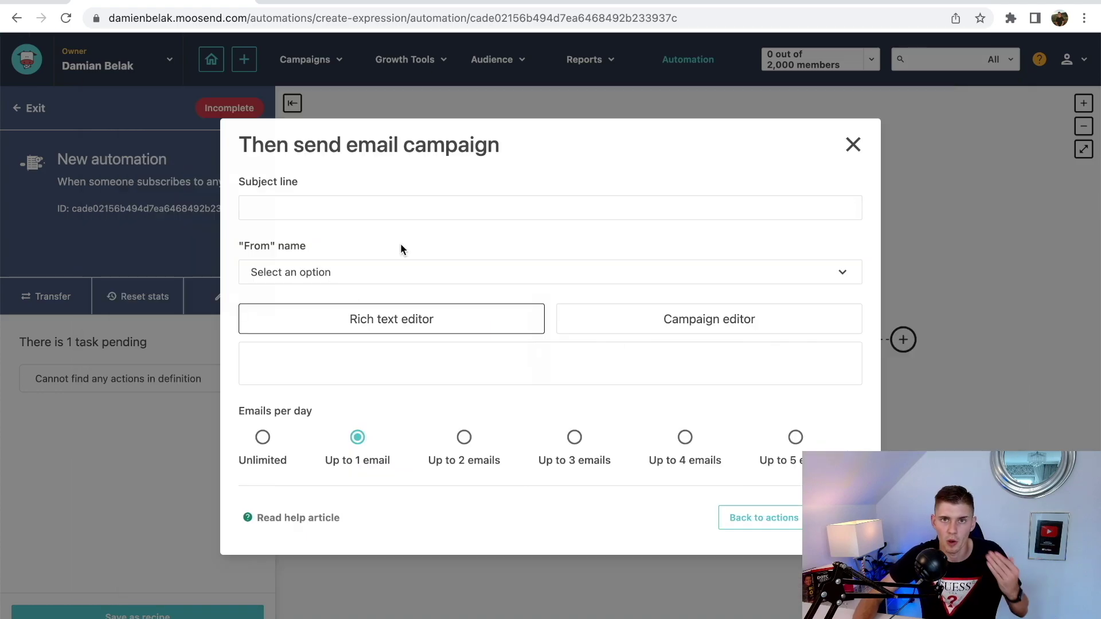
- Give the email subject 'Welcome', send from the account owner, use the Campaign editor, and save
click(339, 209)
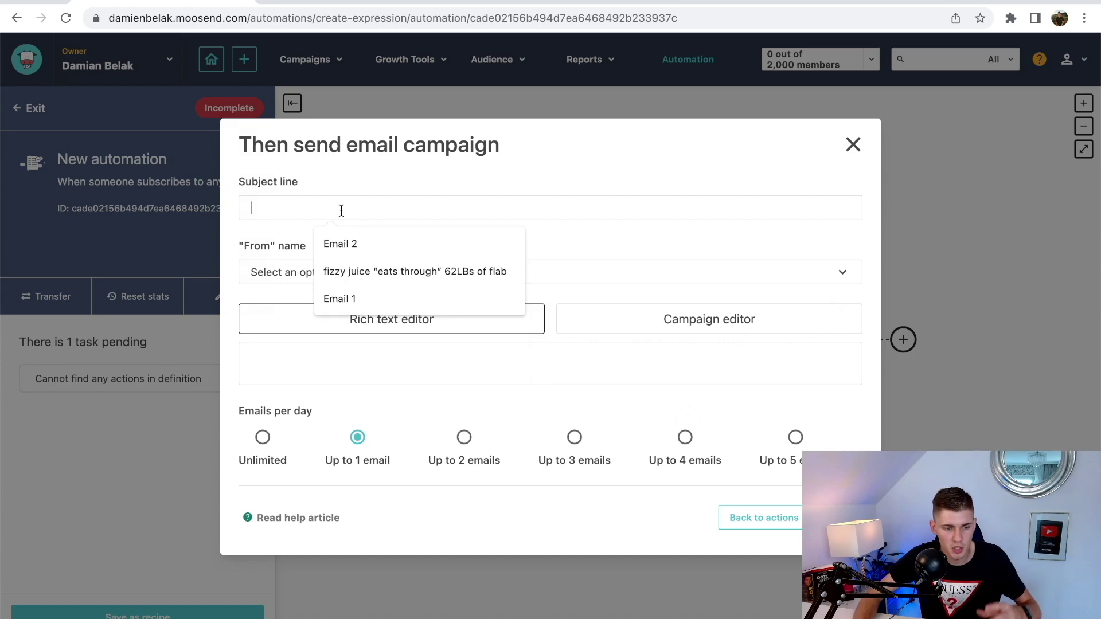
text(Welcome)
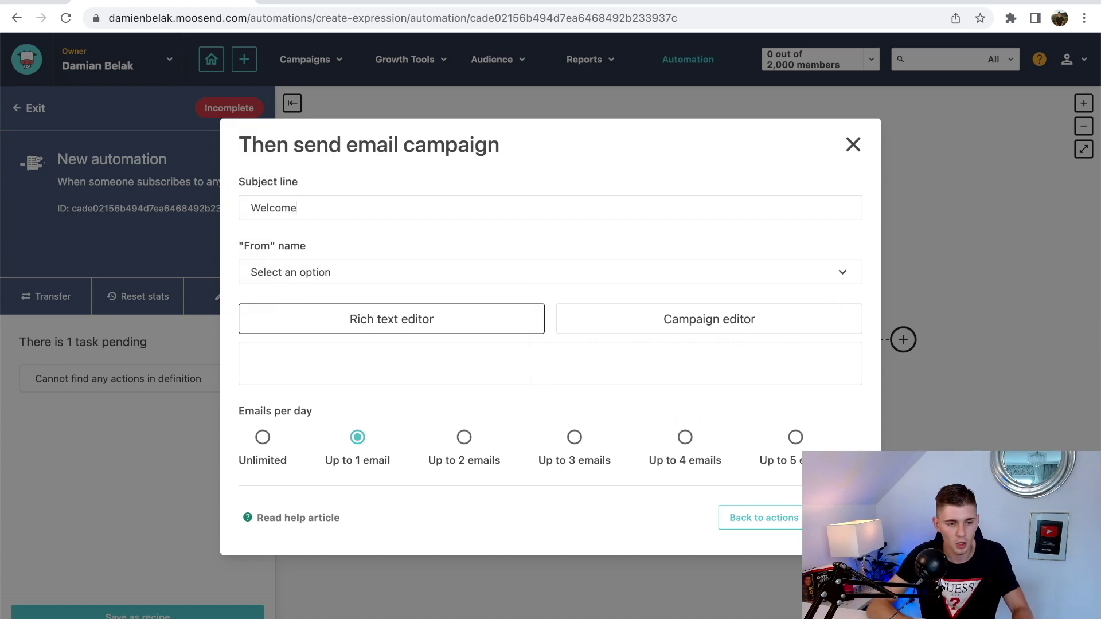
click(374, 273)
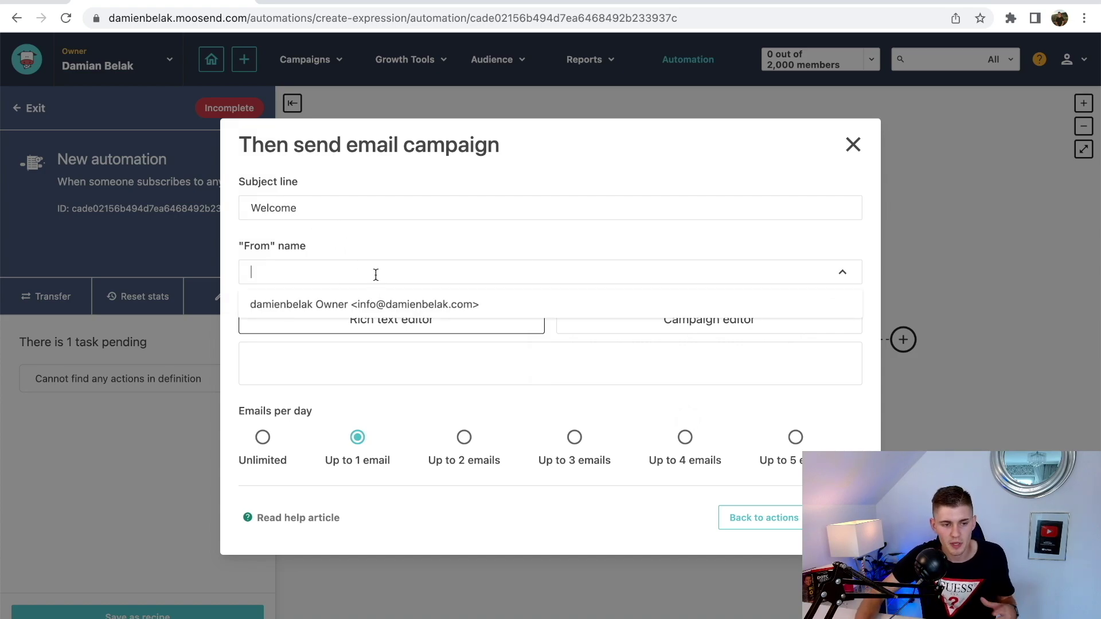
click(373, 305)
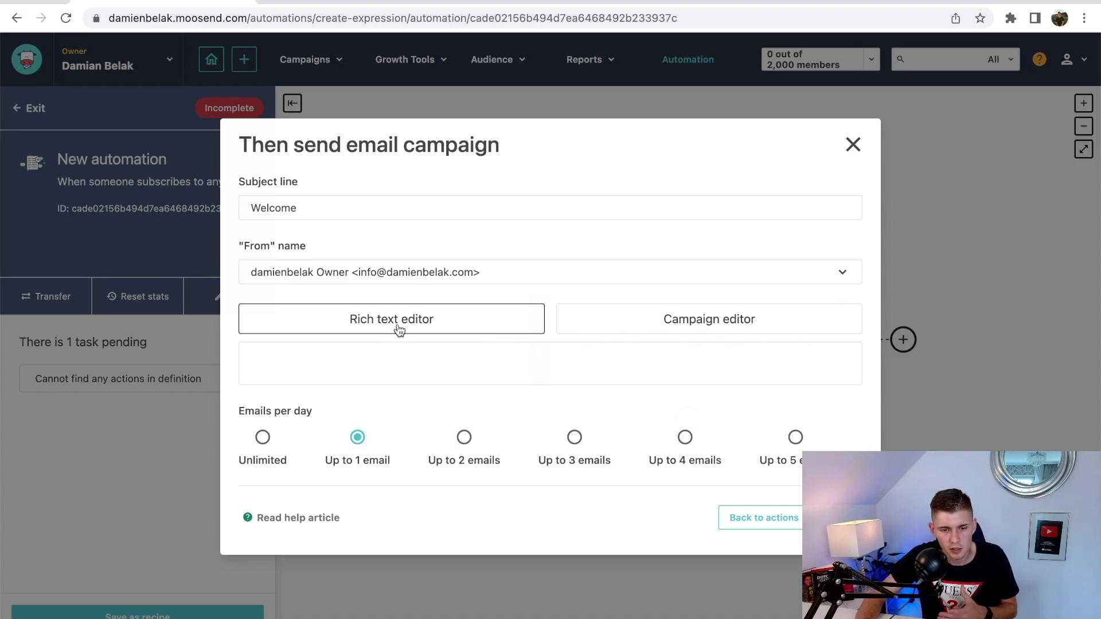
click(715, 320)
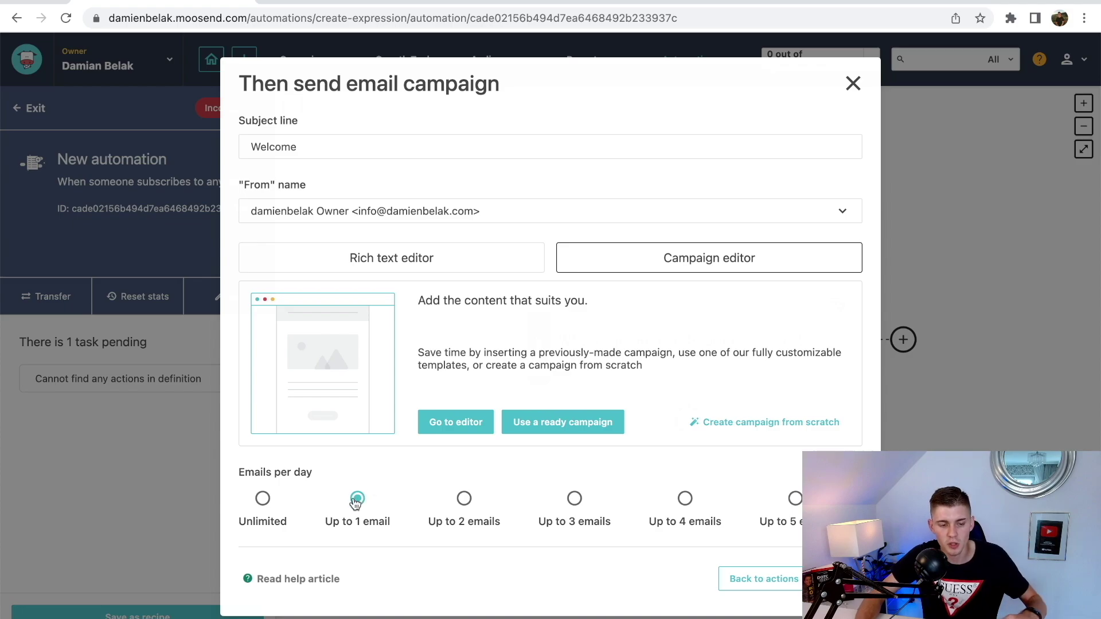
click(836, 578)
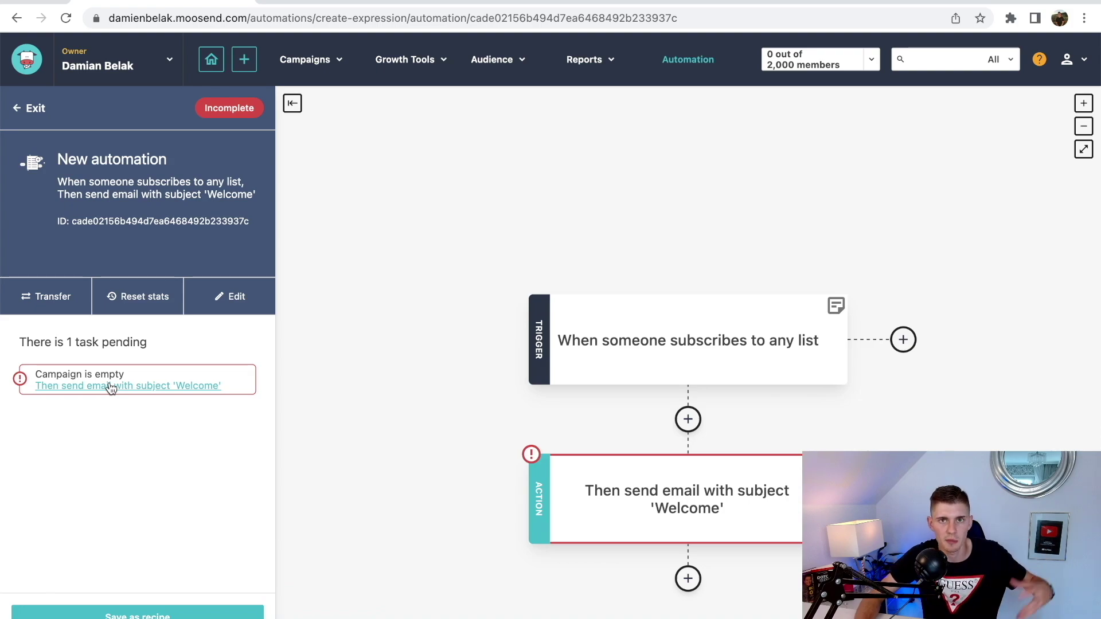
drag(597, 415, 576, 394)
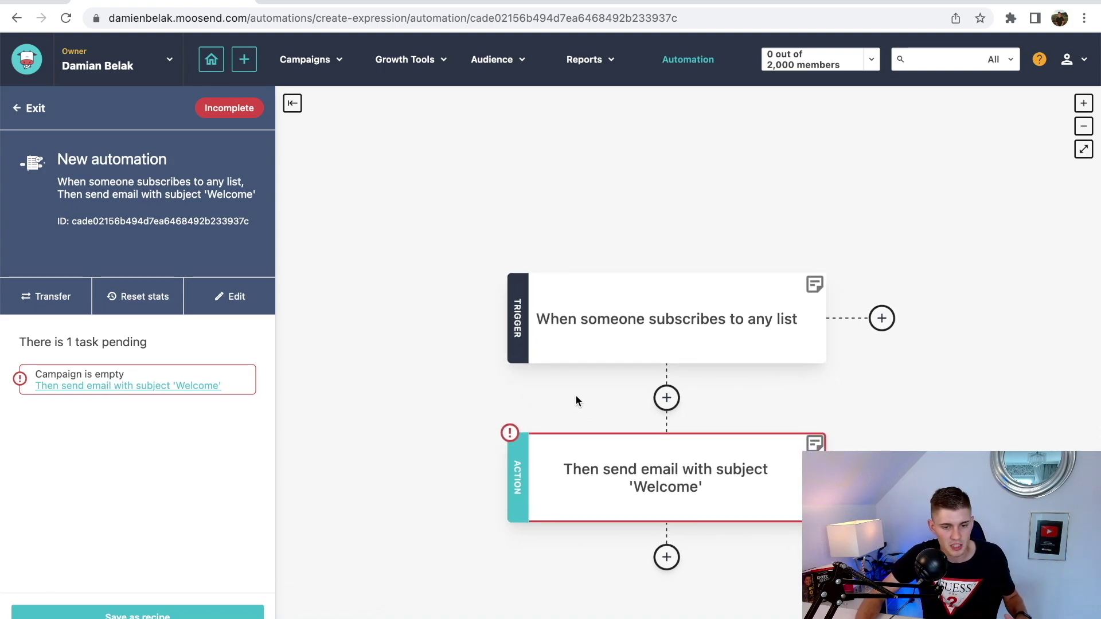
click(165, 386)
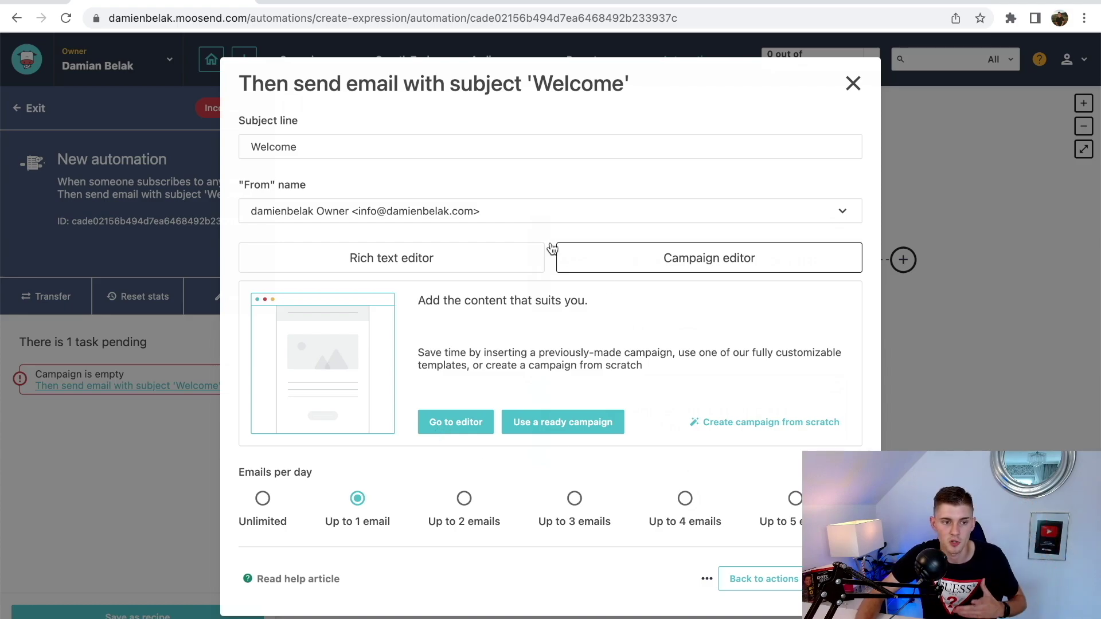
key(Escape)
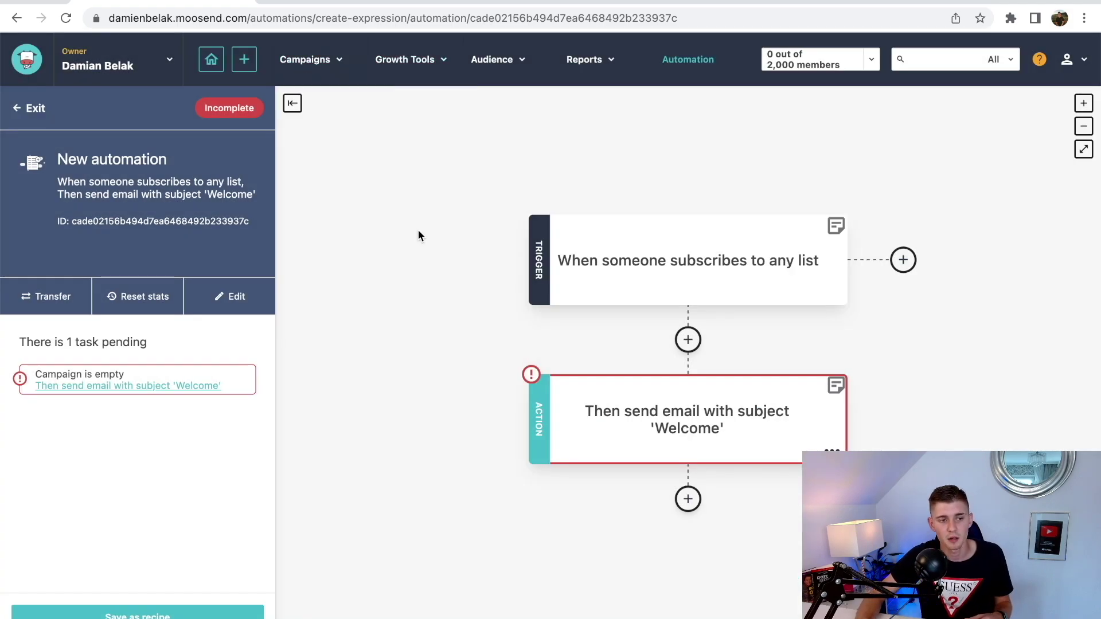
mouse_move(312, 63)
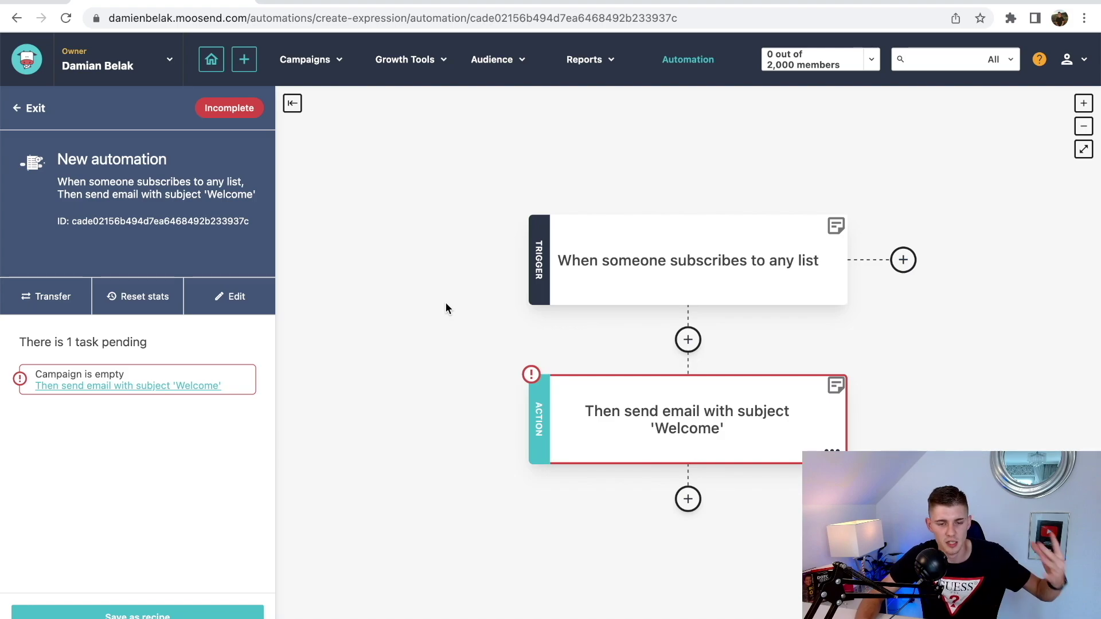
- Add a 'Wait a specific time interval' step of 1 day after the Welcome email and save
click(688, 499)
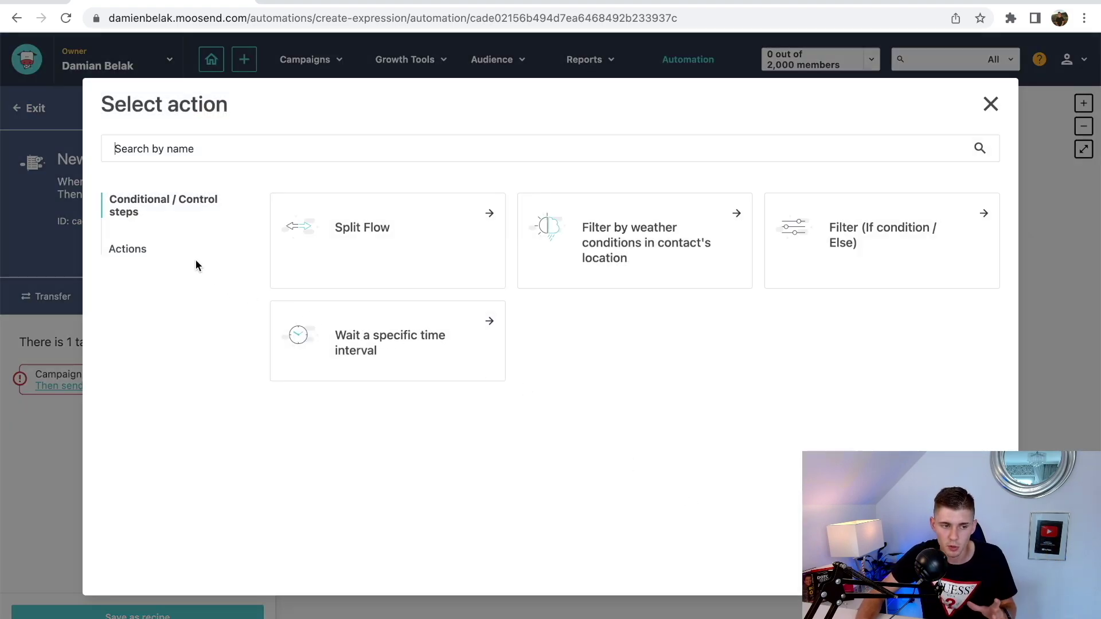
click(366, 350)
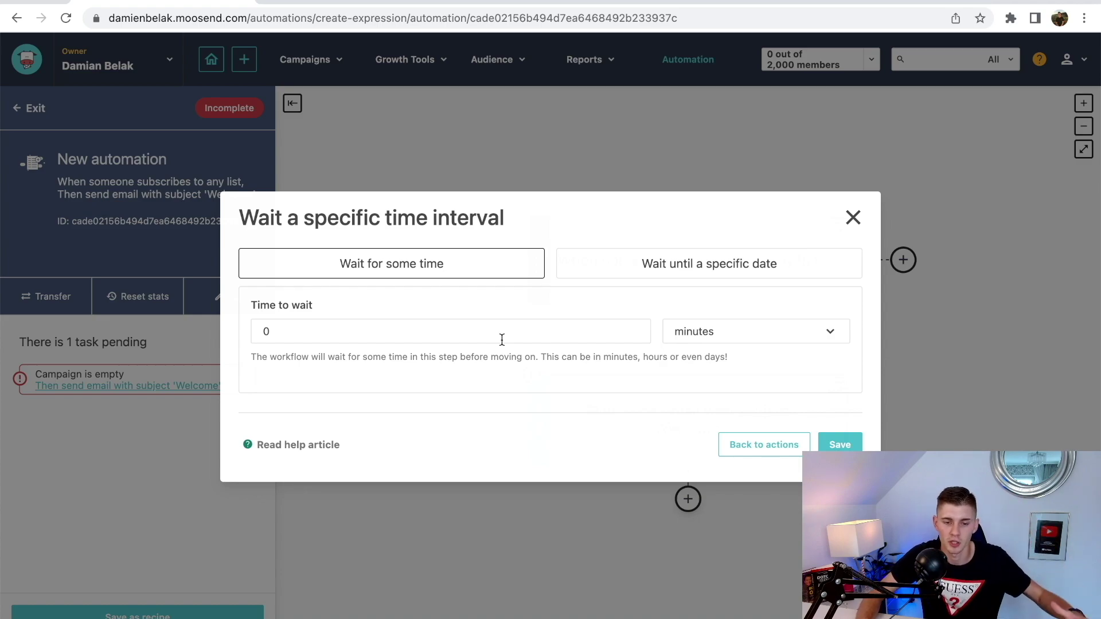
click(709, 343)
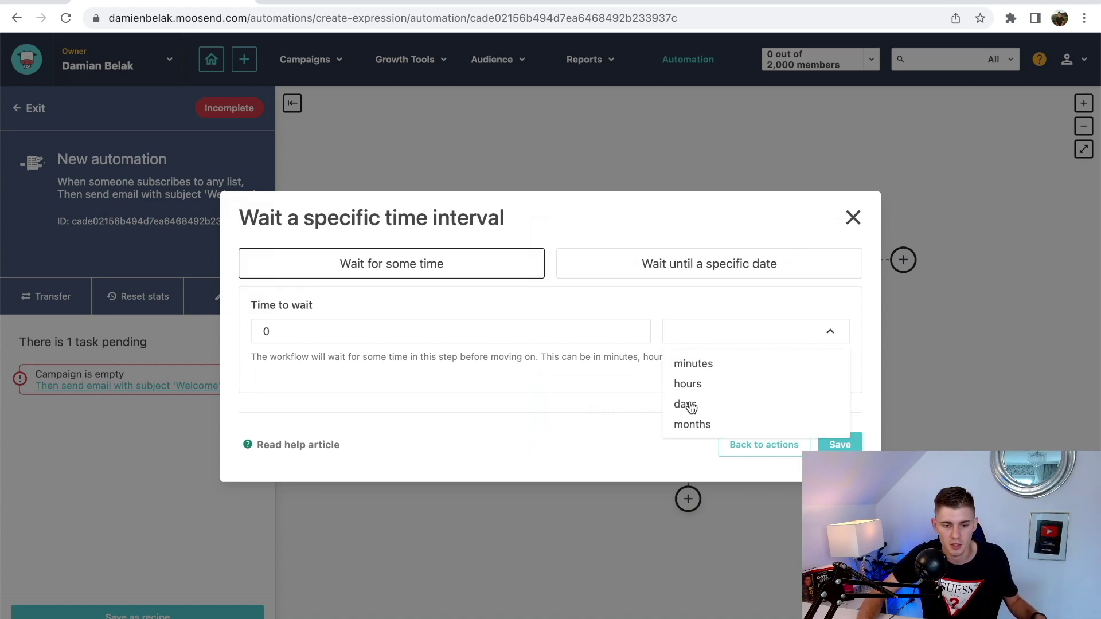
click(687, 405)
drag(339, 328, 235, 333)
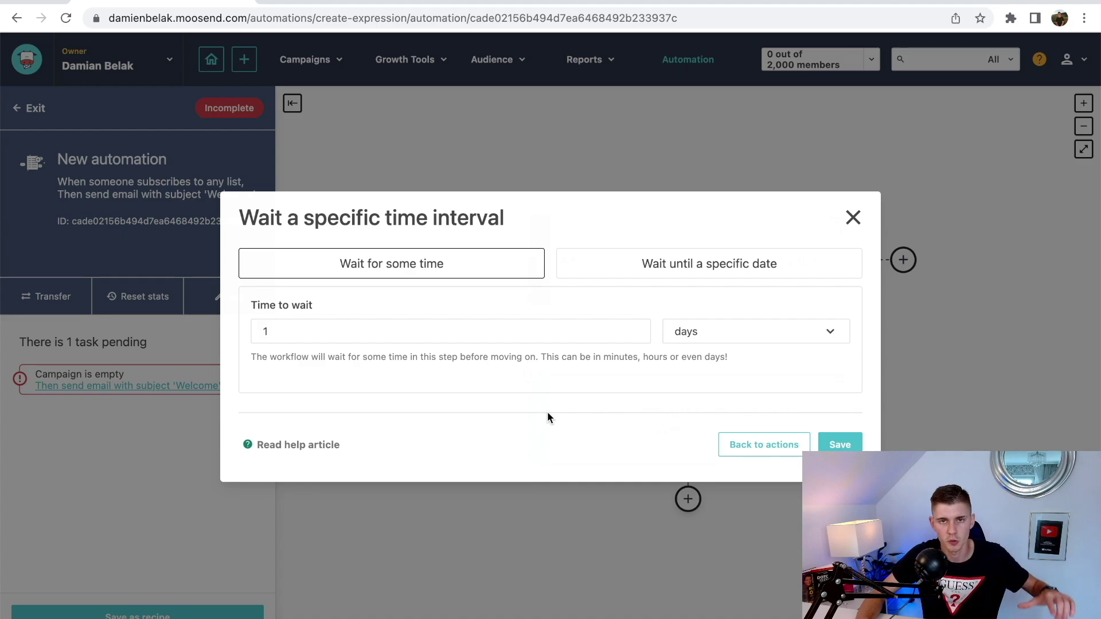
click(839, 445)
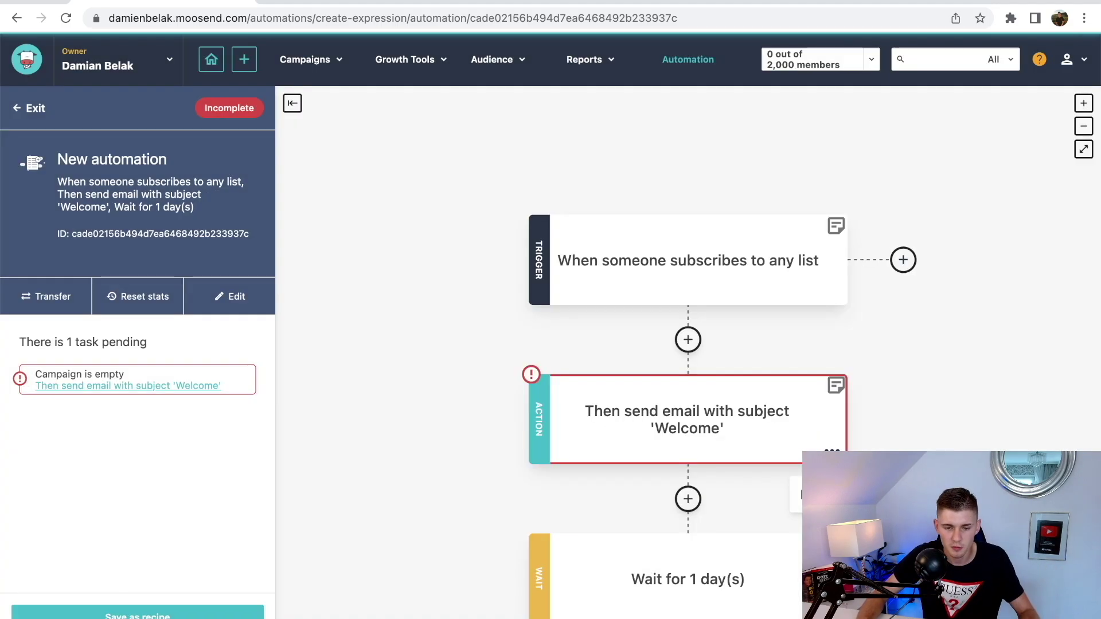
scroll(893, 406, down, 3)
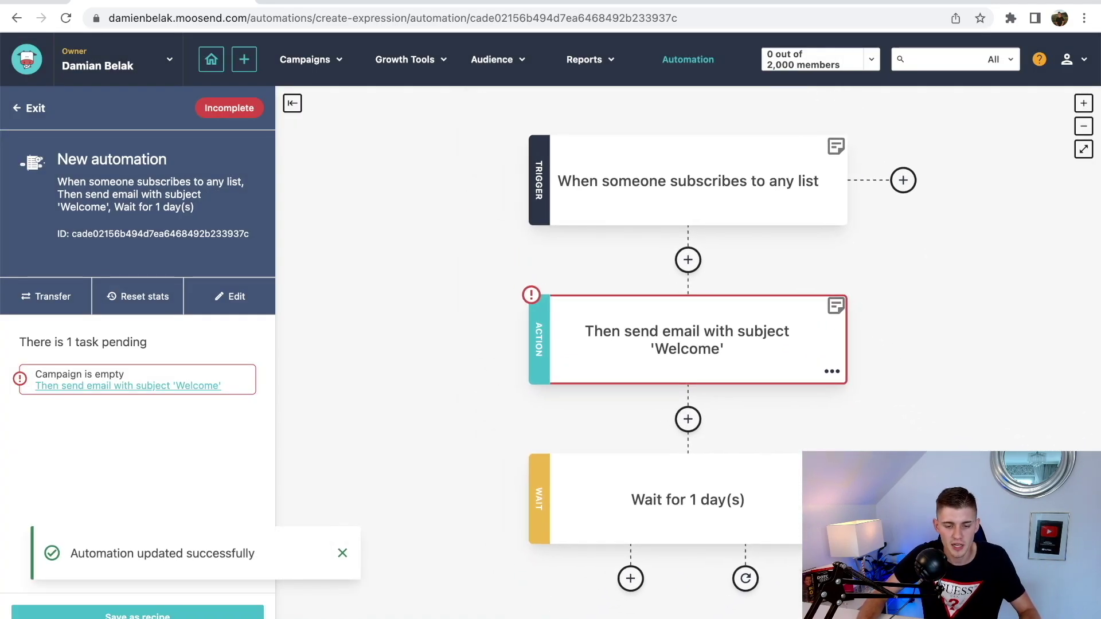
- Add another 'Then send email campaign' action below the wait, using the Campaign editor
click(630, 578)
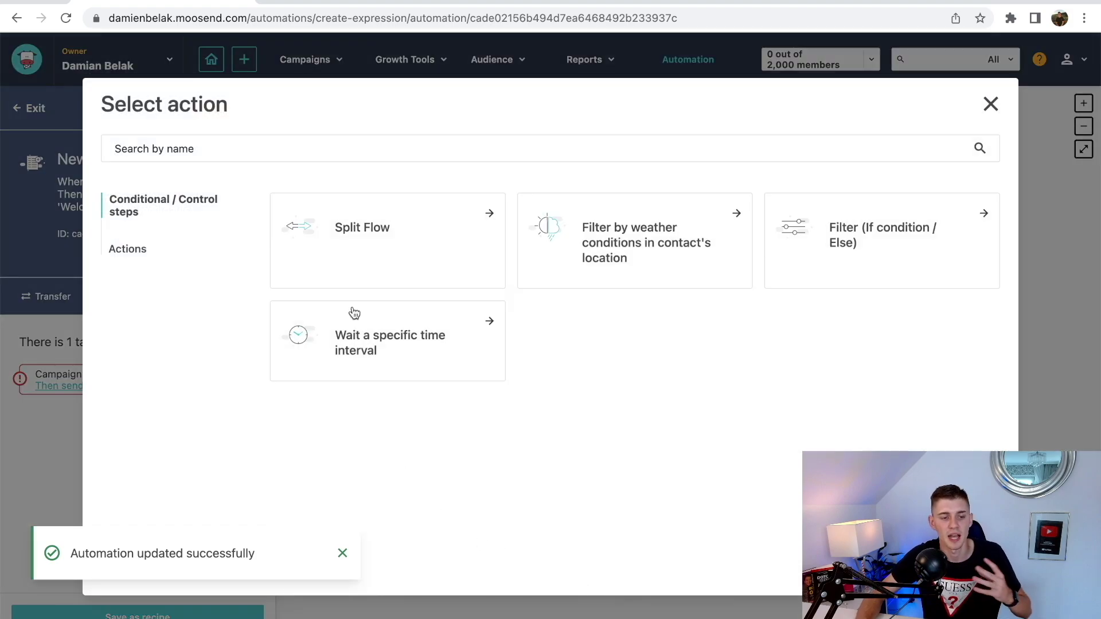
click(139, 250)
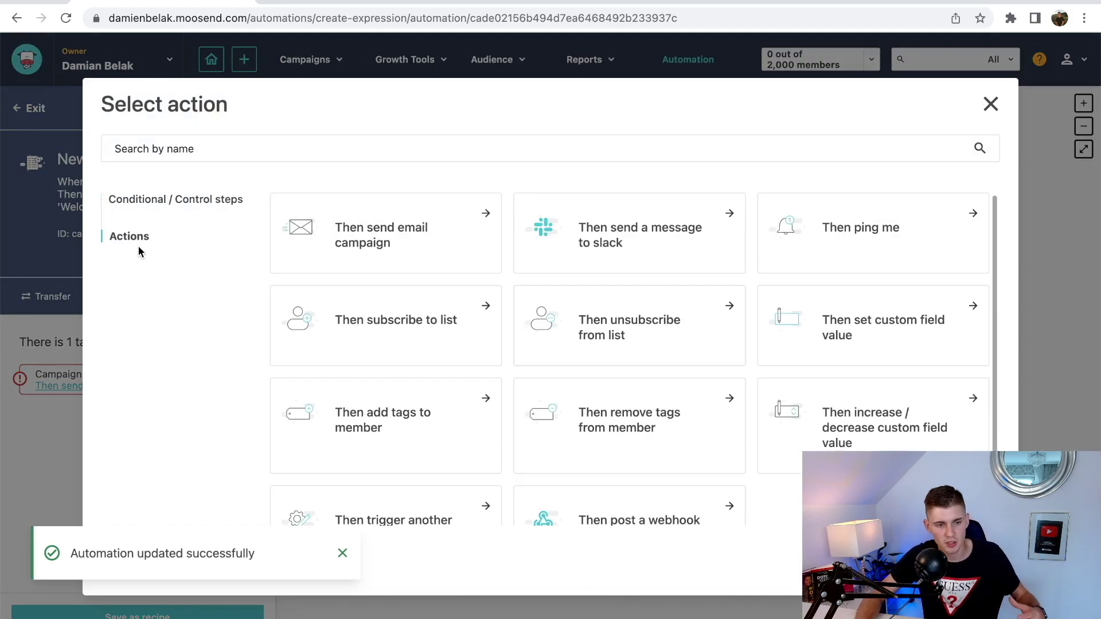
click(393, 256)
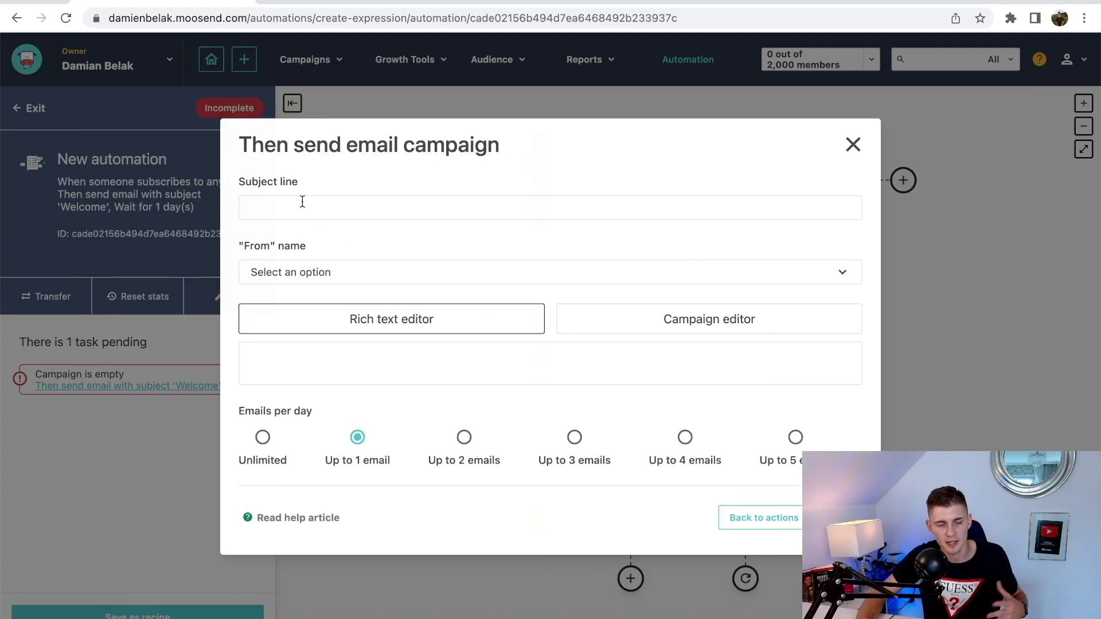
click(738, 321)
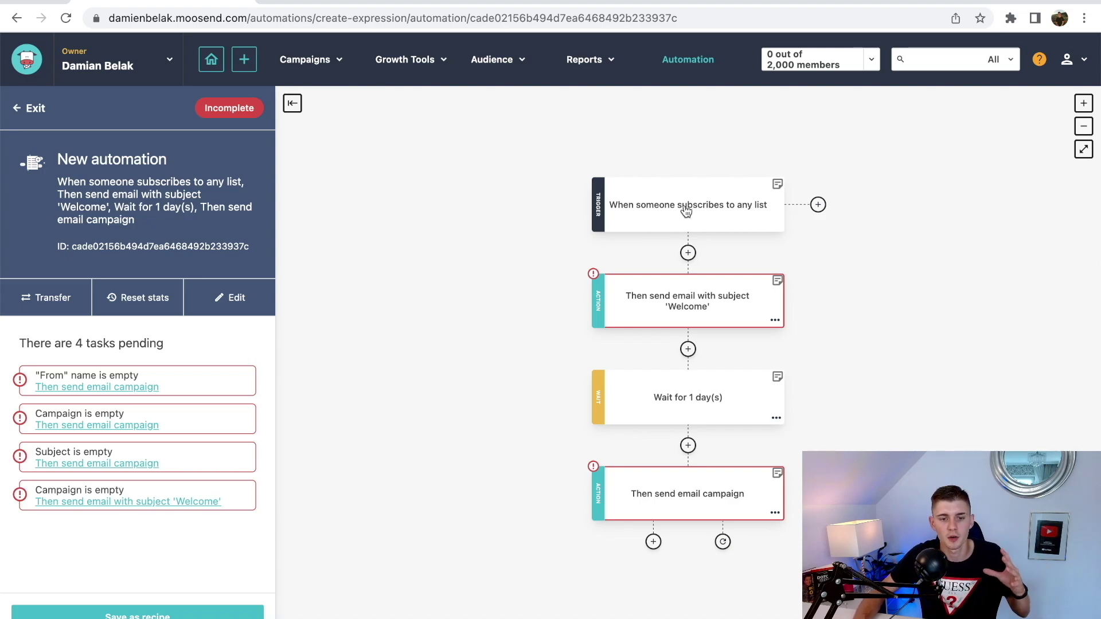
- Replace the trigger with 'When someone subscribes to a specific list' for Damiens List and save
click(704, 218)
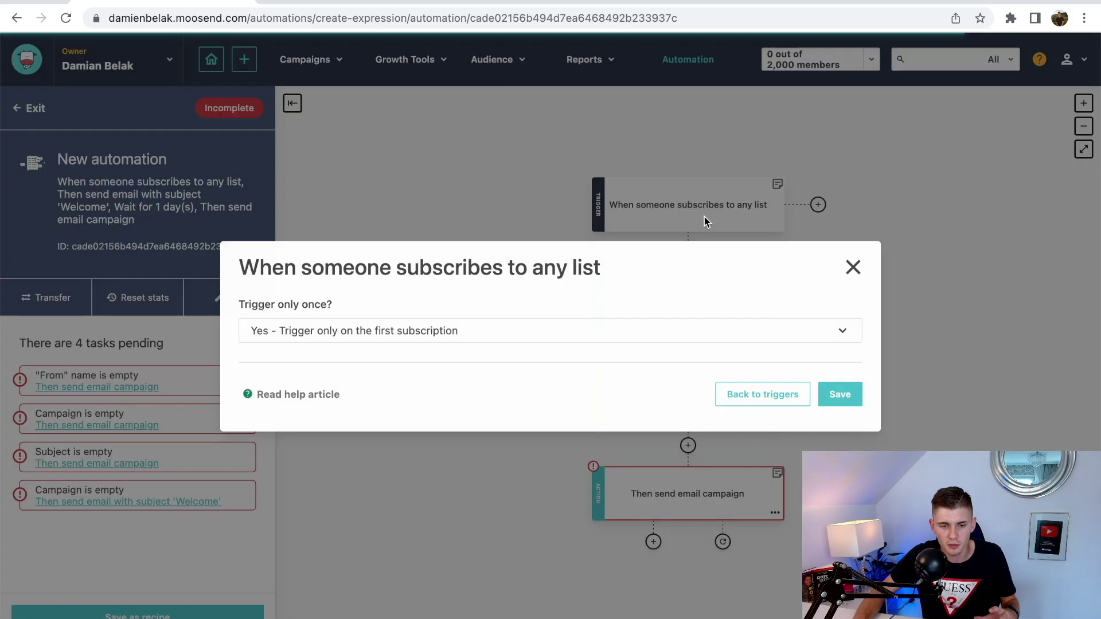
click(761, 396)
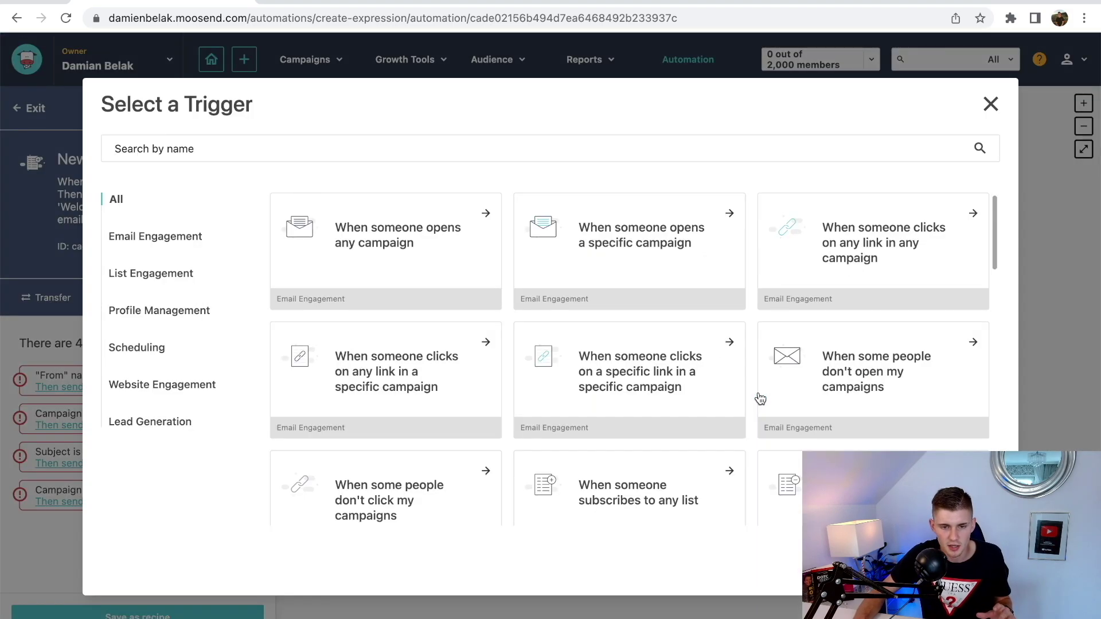
click(160, 281)
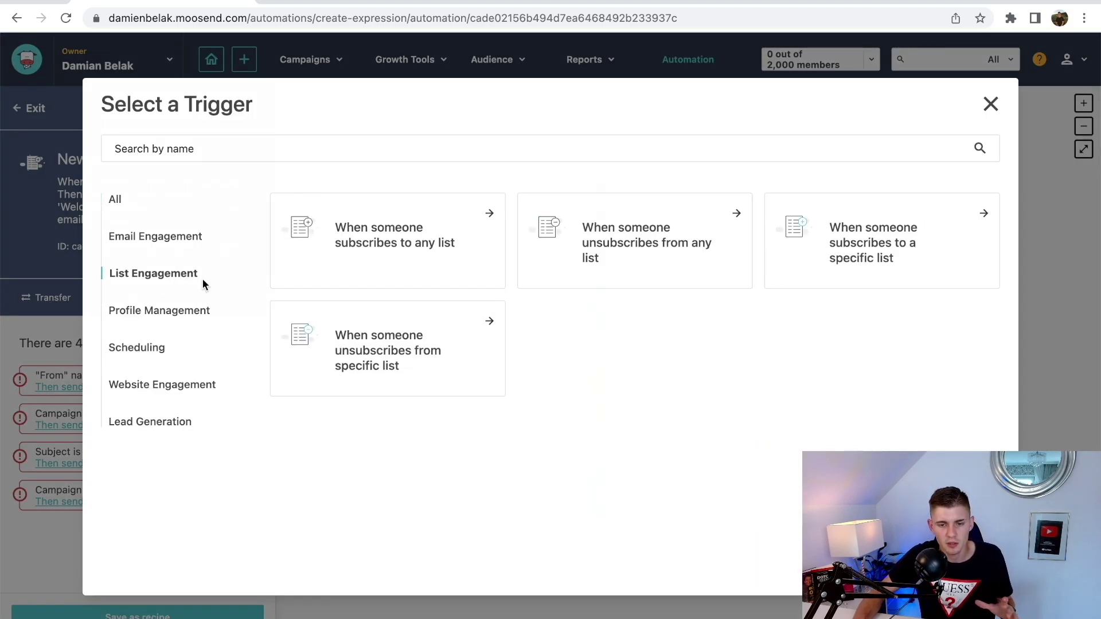
click(875, 267)
click(533, 323)
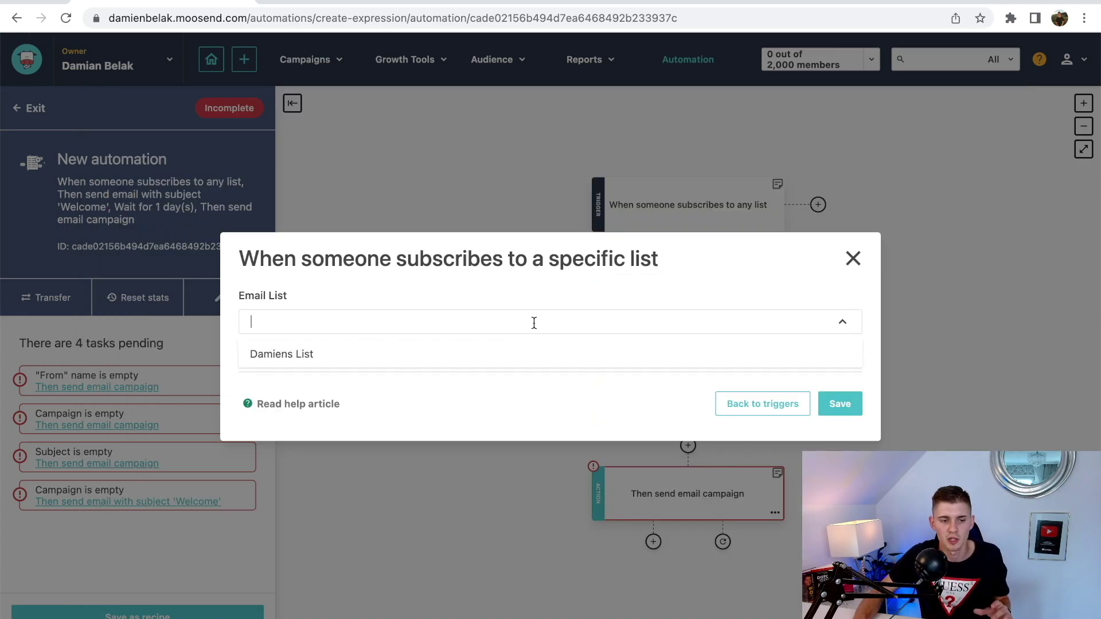
click(342, 362)
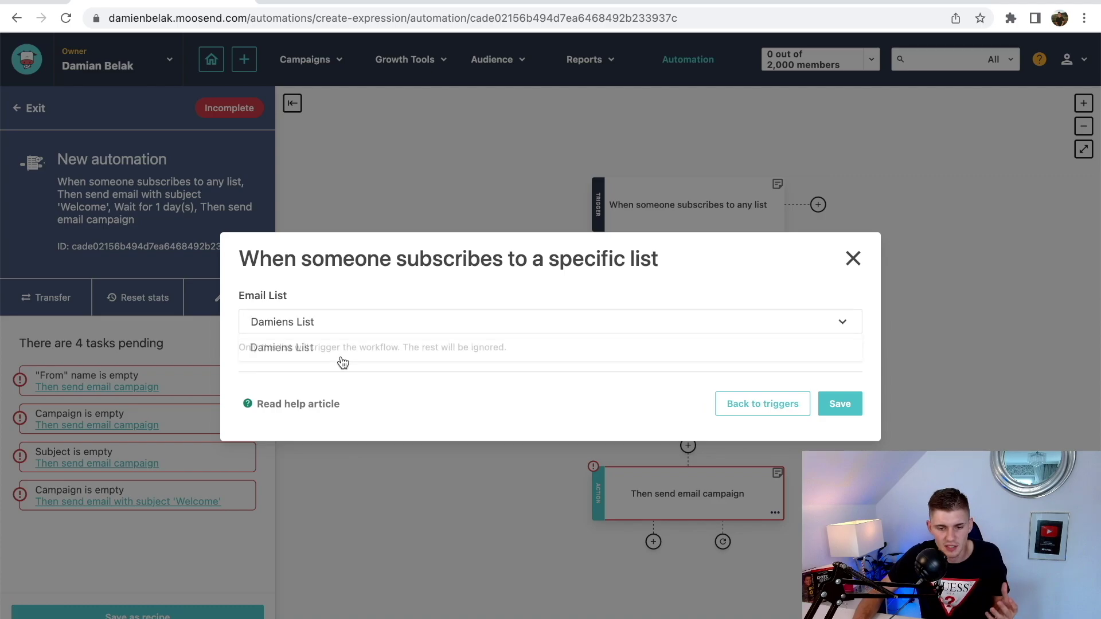
click(831, 408)
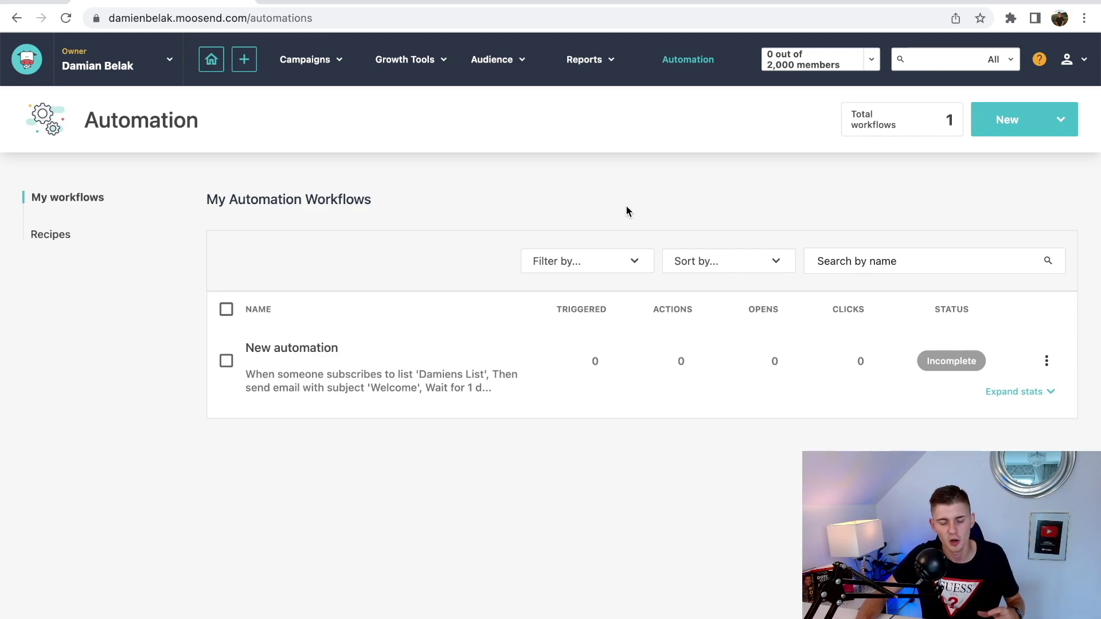
- Check the empty Campaign Reports page, then go to Growth Tools > Landing Pages
click(585, 60)
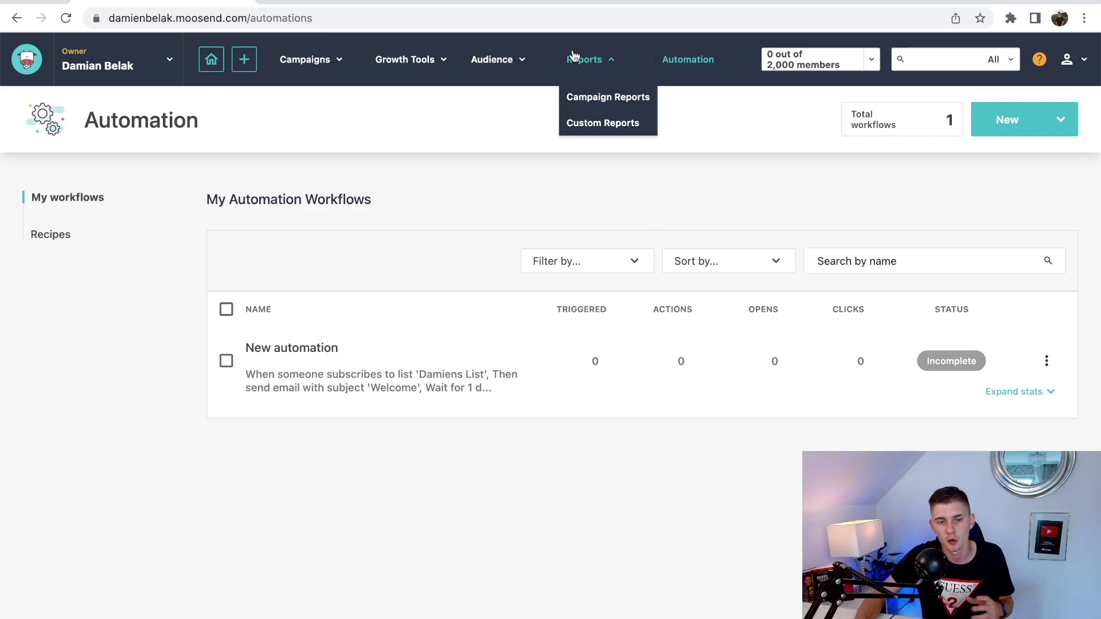
click(601, 100)
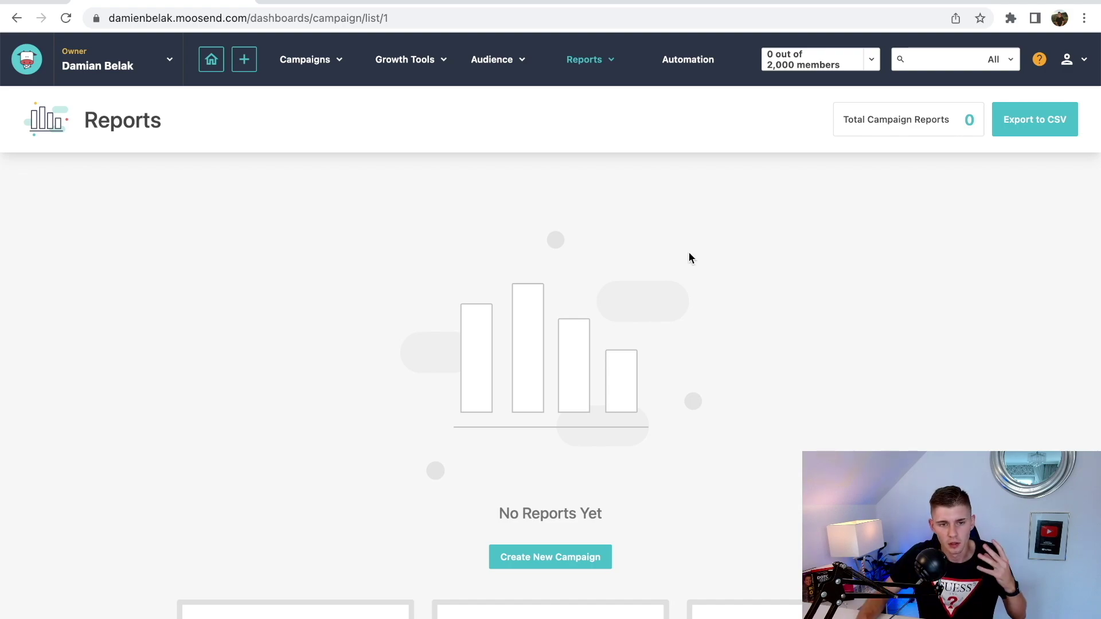
click(409, 61)
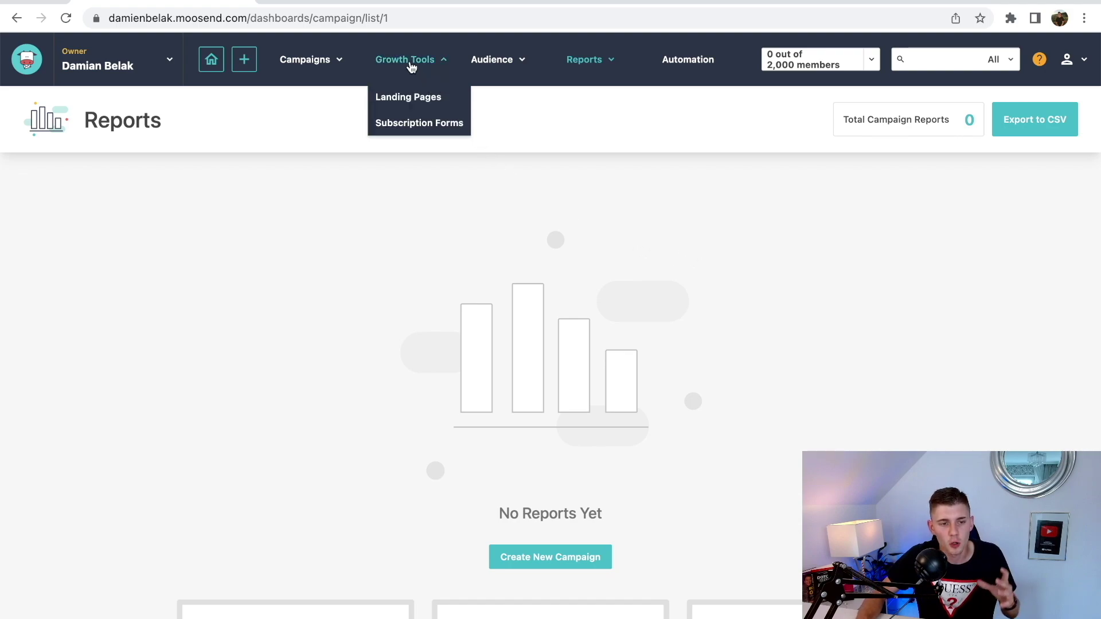
click(416, 104)
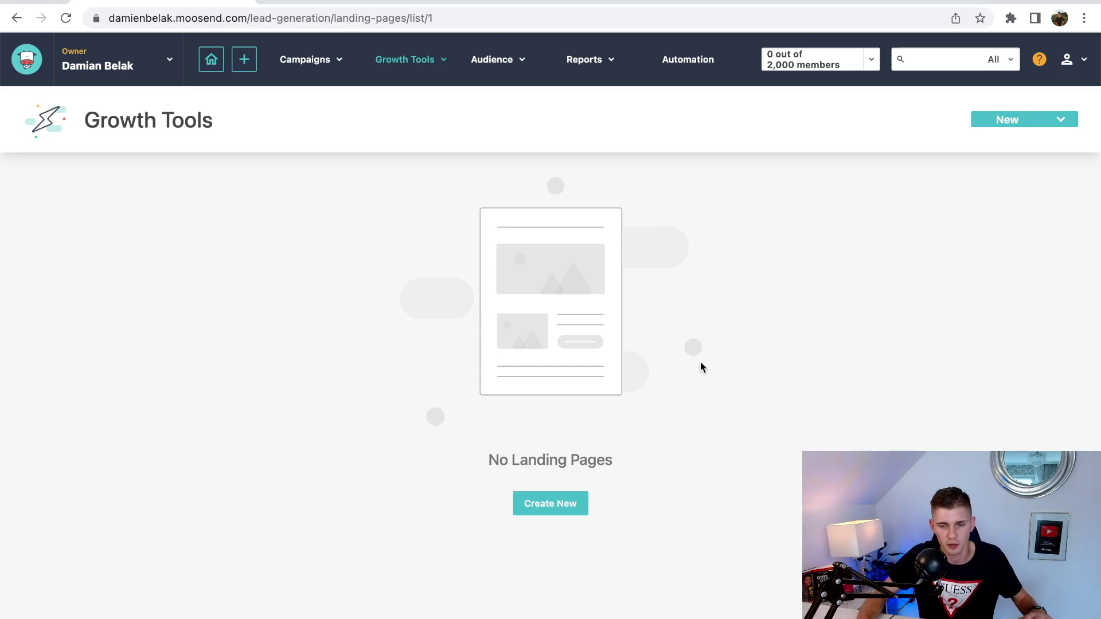
- Create a landing page named 'Damiens Landing' and continue to the Design step
click(549, 504)
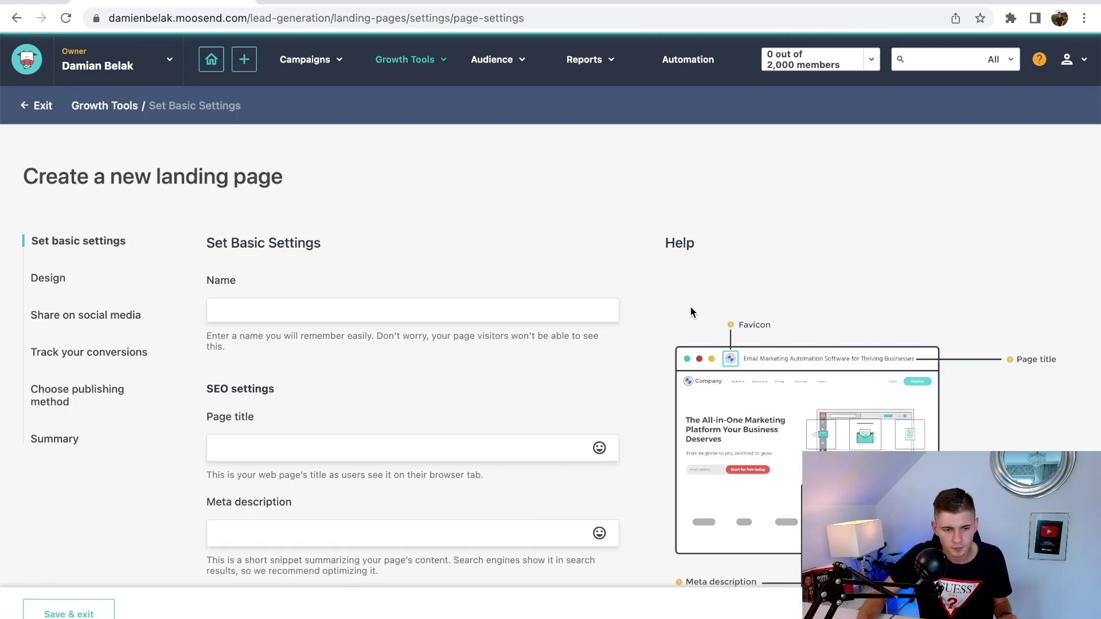
scroll(533, 252, down, 1)
text(Damiesn)
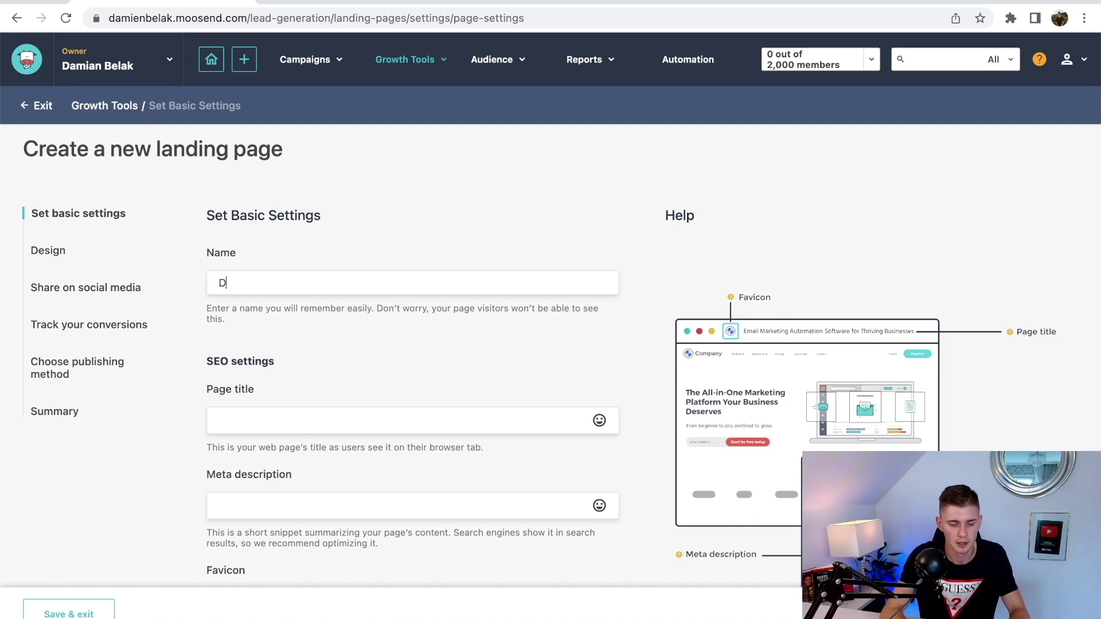
key(BackSpace)
key(BackSpace)
text(ns )
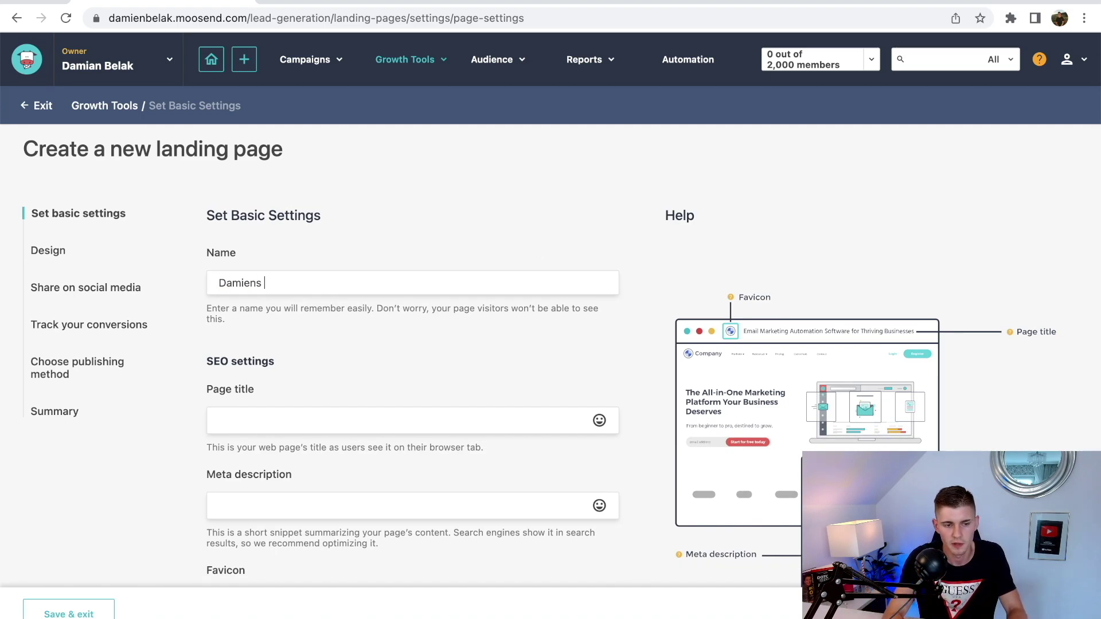
text(Landing)
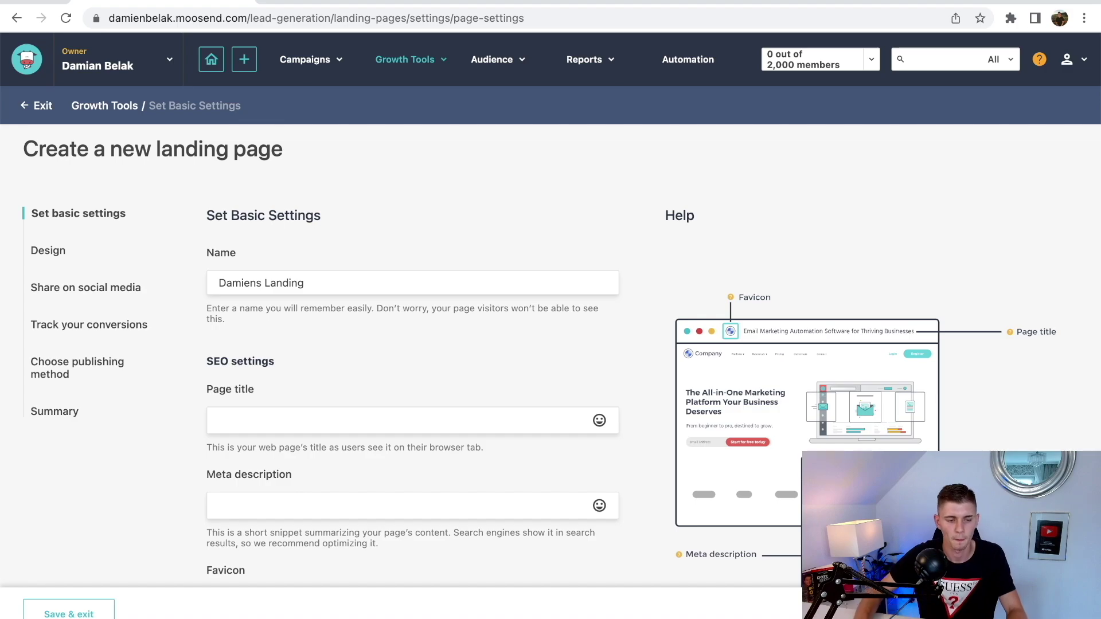
scroll(560, 325, down, 2)
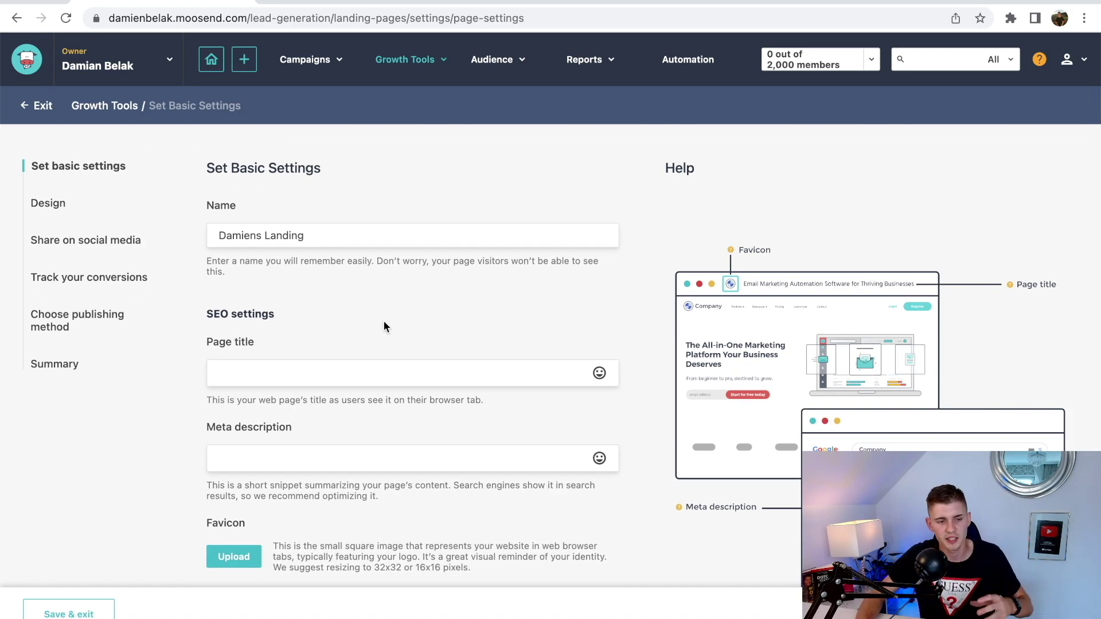
scroll(384, 323, down, 3)
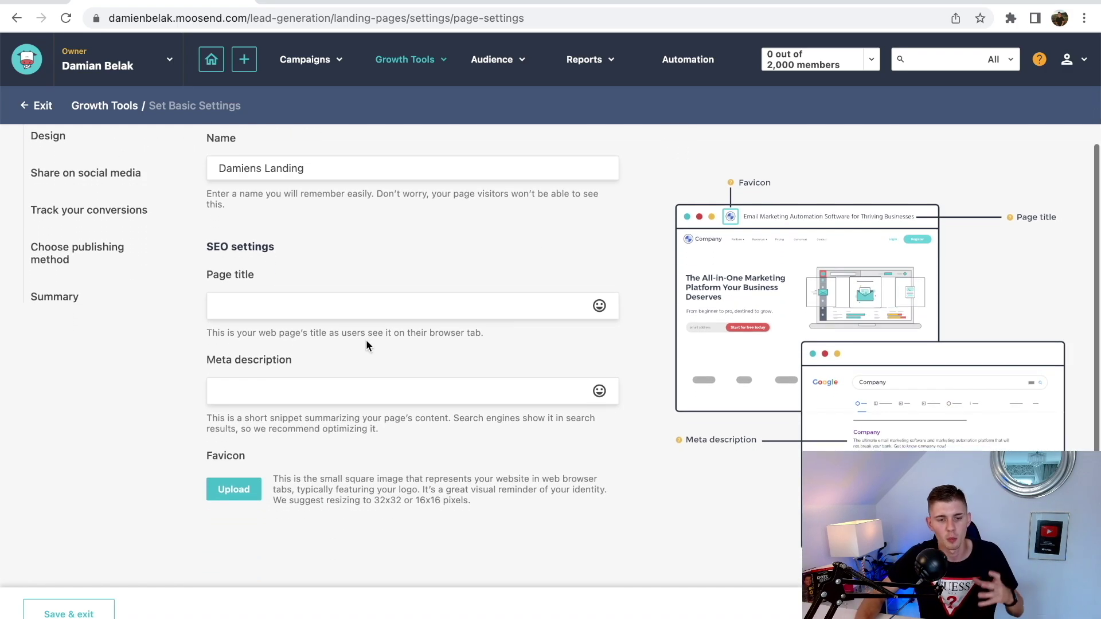
scroll(366, 343, down, 1)
scroll(365, 343, up, 5)
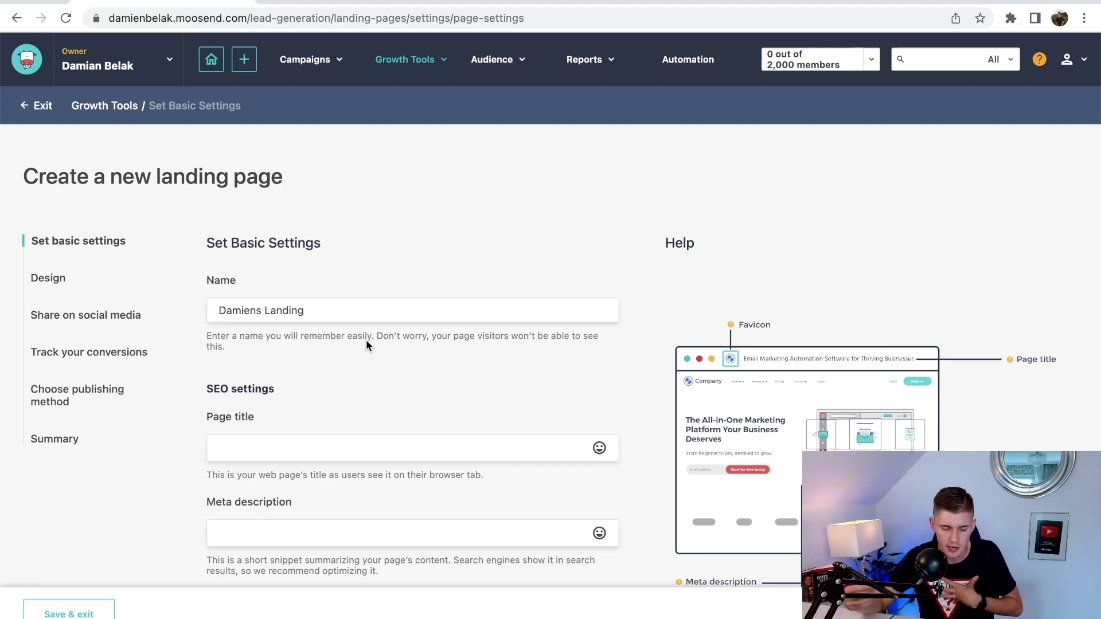
scroll(367, 342, down, 1)
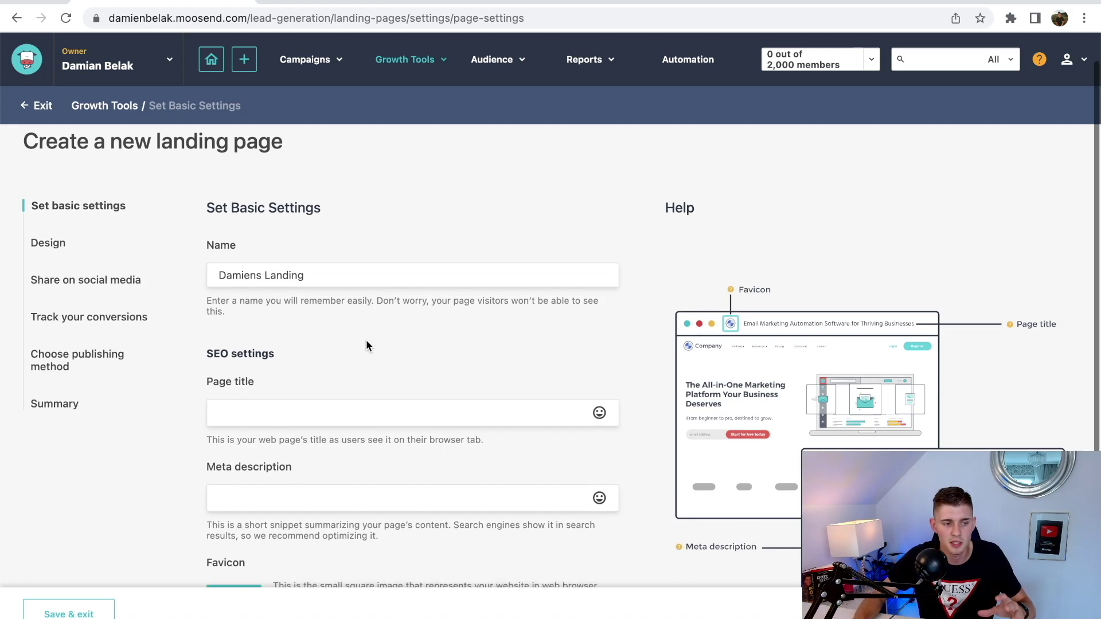
scroll(693, 472, up, 1)
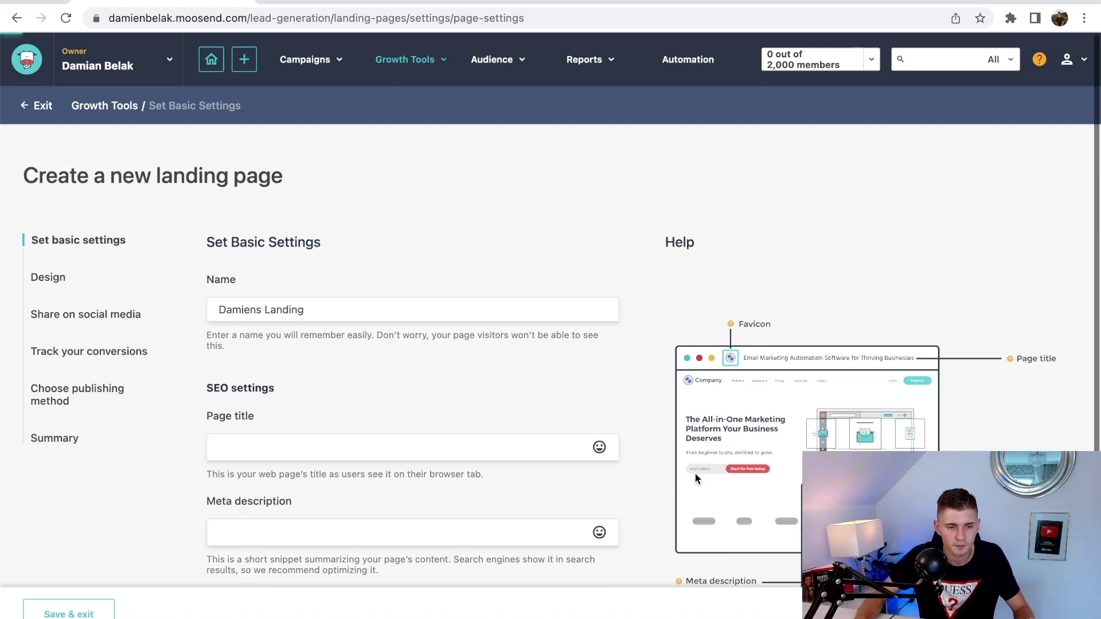
key(Return)
scroll(594, 337, down, 4)
scroll(593, 337, down, 5)
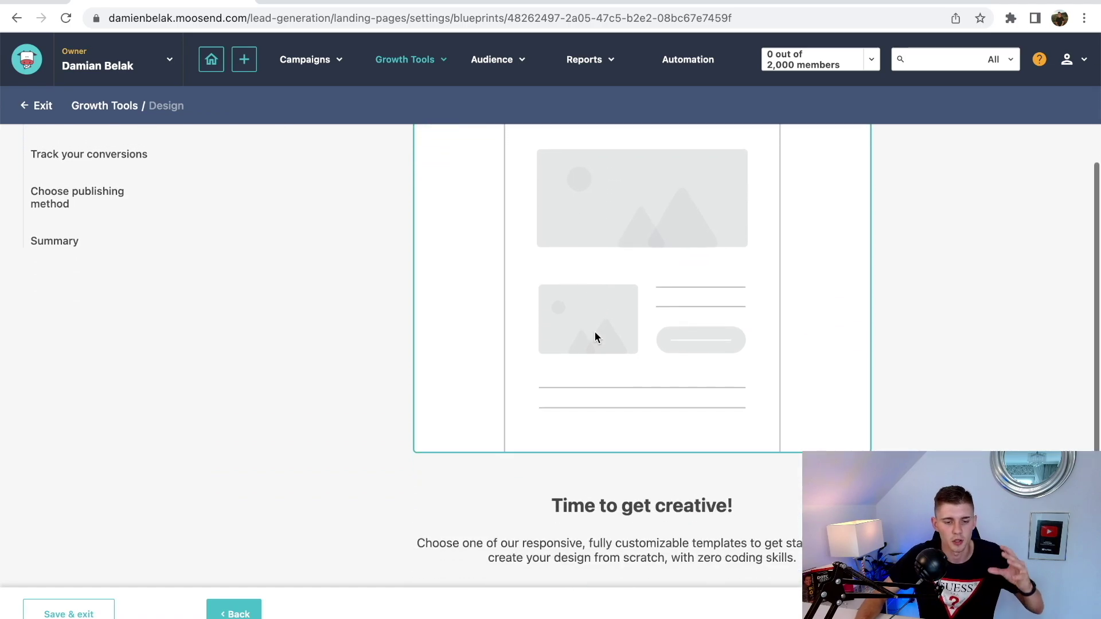
- Filter the template library to Ebook and choose Use template on Fundamentals of Marketing
click(651, 524)
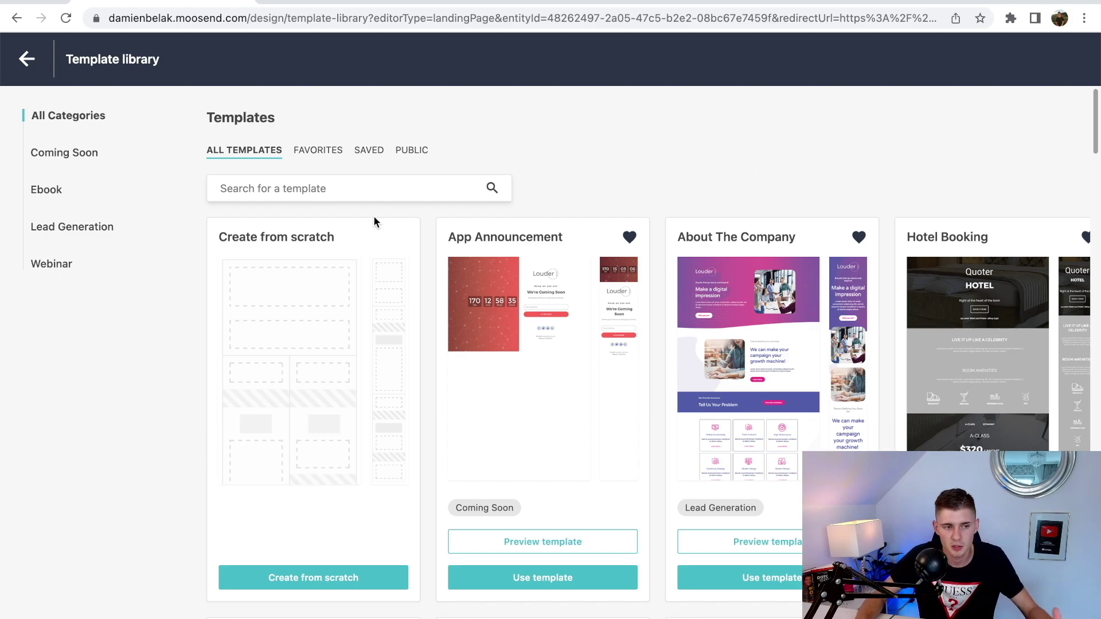
click(54, 196)
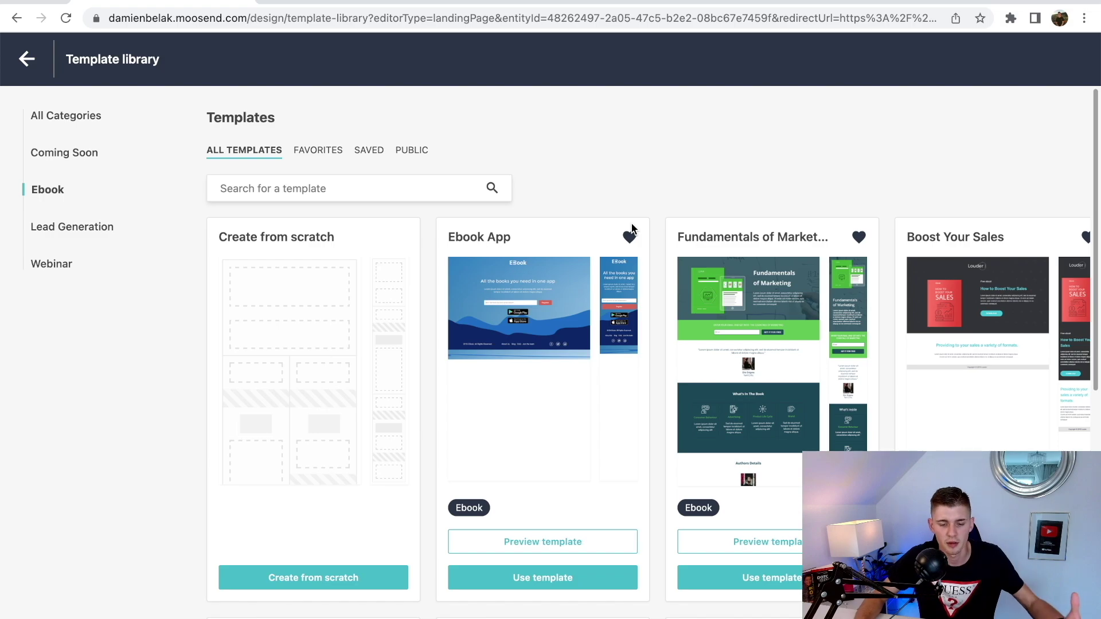
click(768, 584)
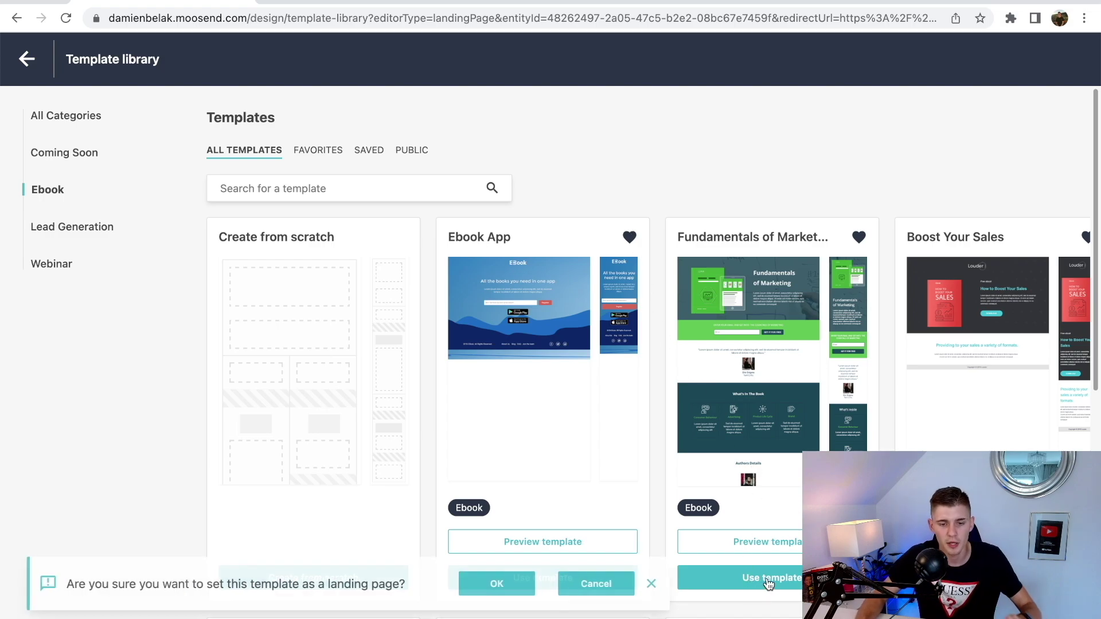
- Confirm the Fundamentals of Marketing template, look over it in the editor, and show the Items panel
click(501, 583)
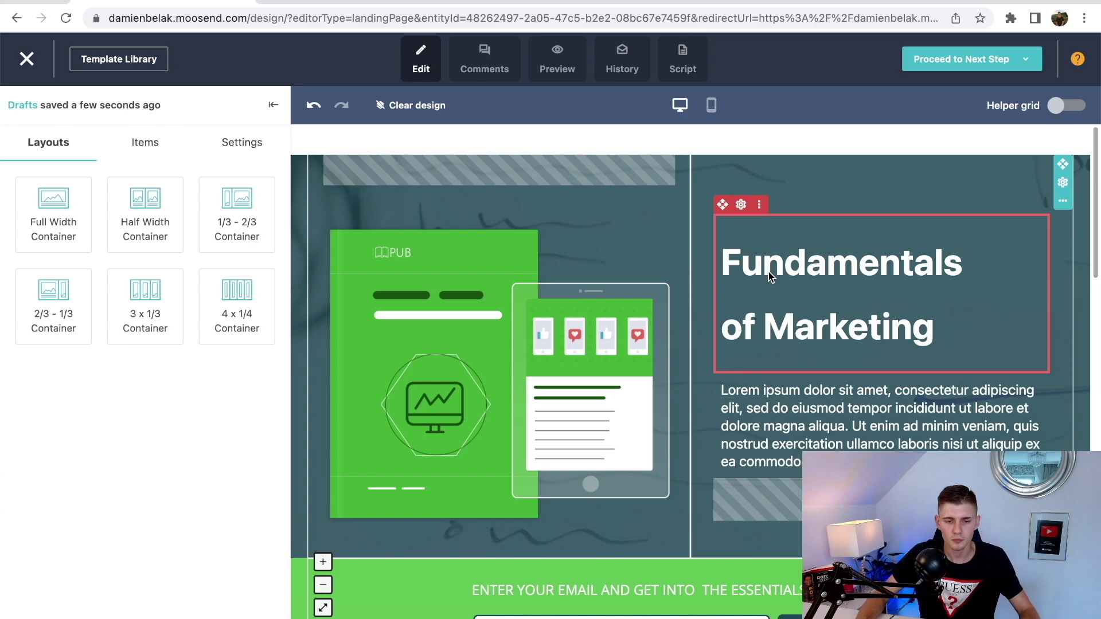
scroll(768, 272, down, 5)
scroll(768, 281, up, 10)
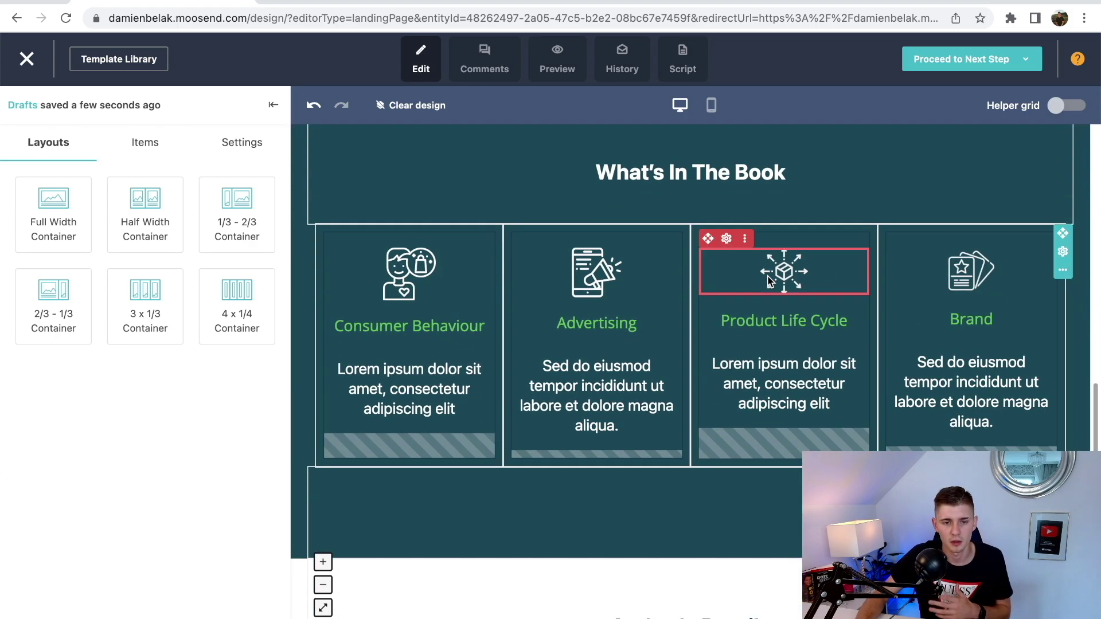
scroll(770, 280, down, 4)
scroll(769, 281, down, 2)
scroll(770, 281, up, 15)
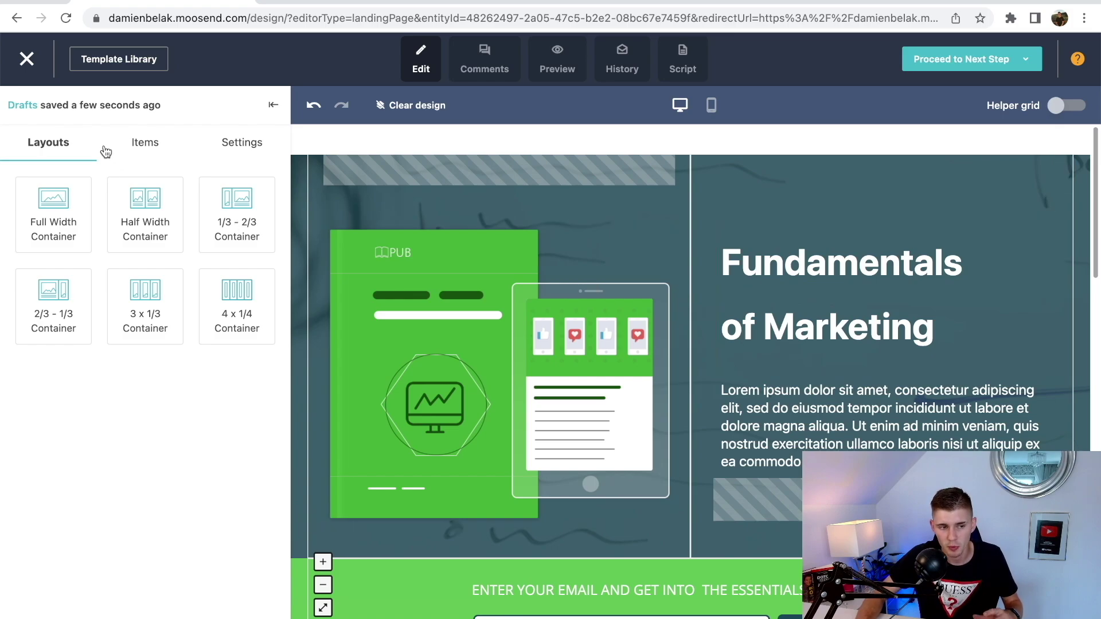
click(131, 144)
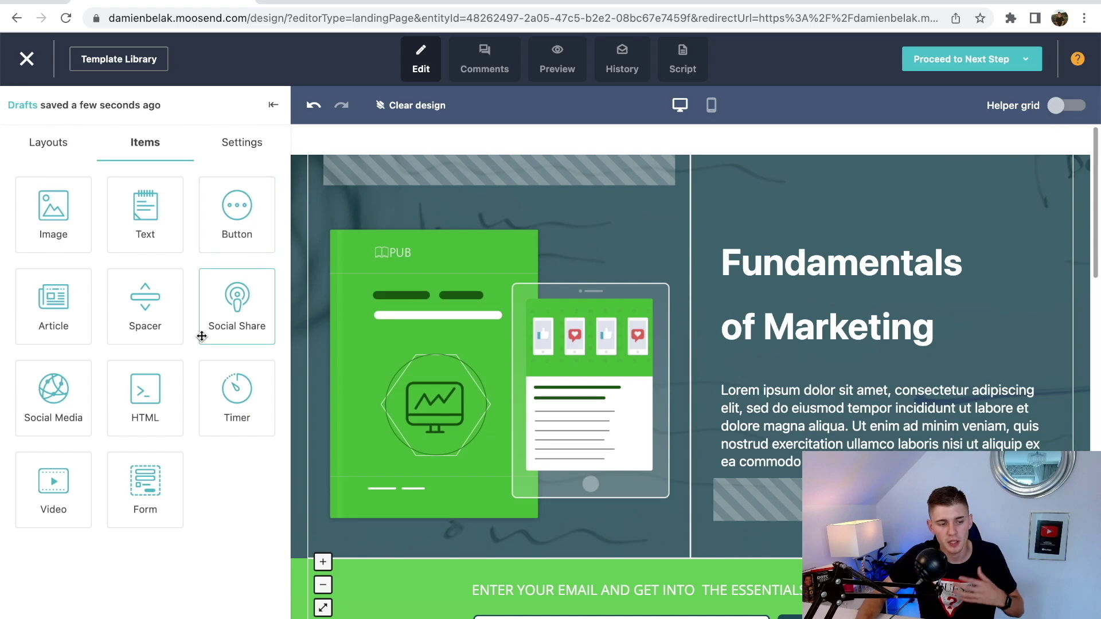
- Place an email Form block under the hero paragraph and review its On Submit options unchanged
drag(122, 485, 768, 516)
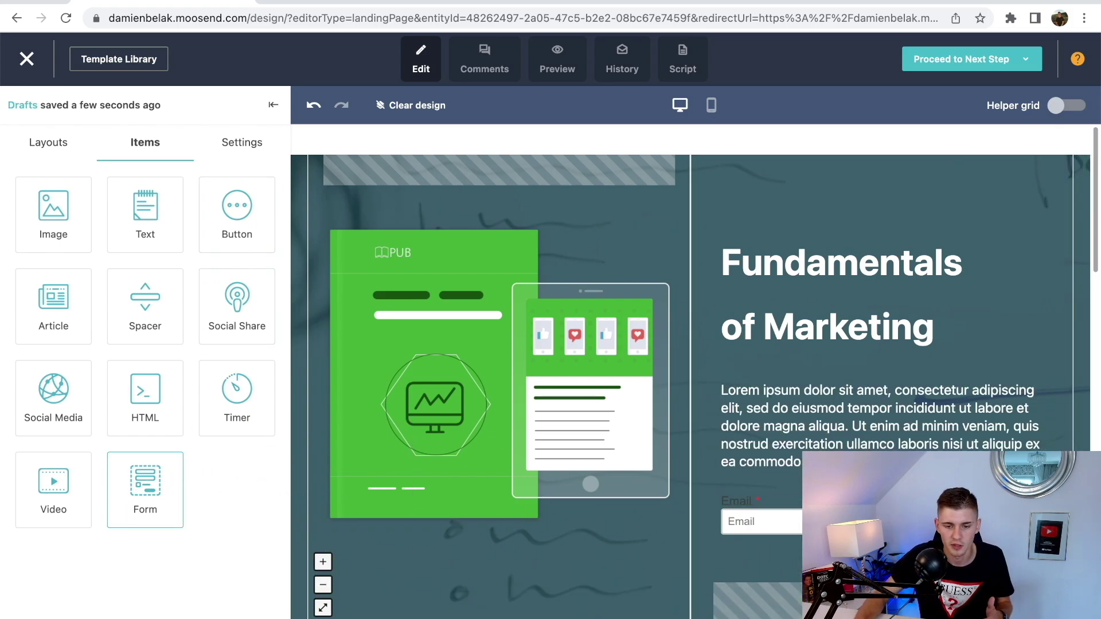
scroll(904, 434, down, 1)
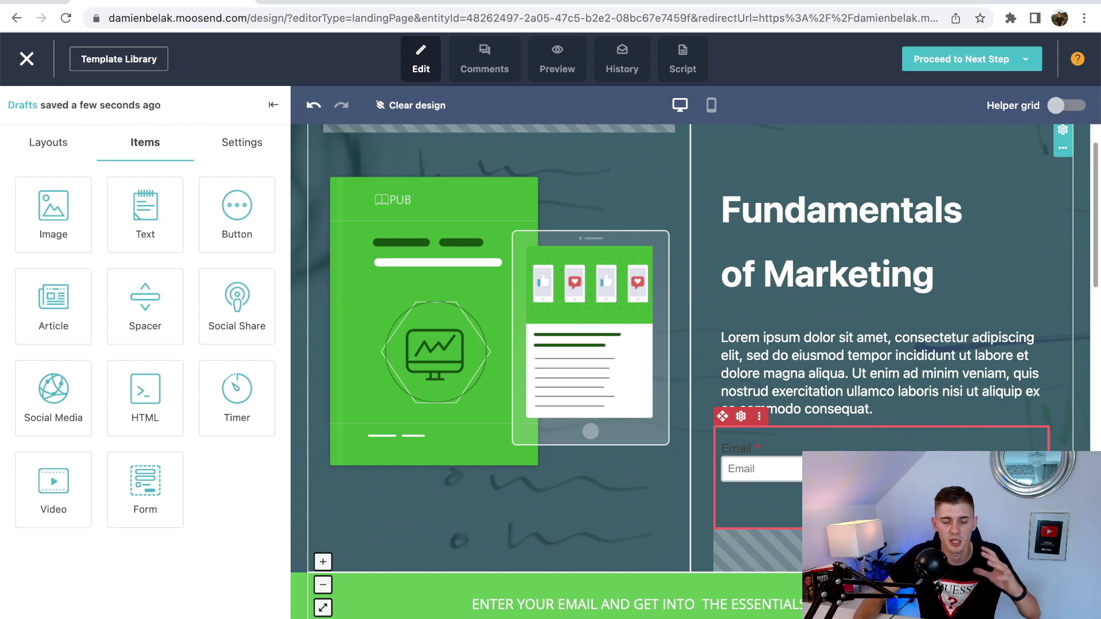
click(756, 468)
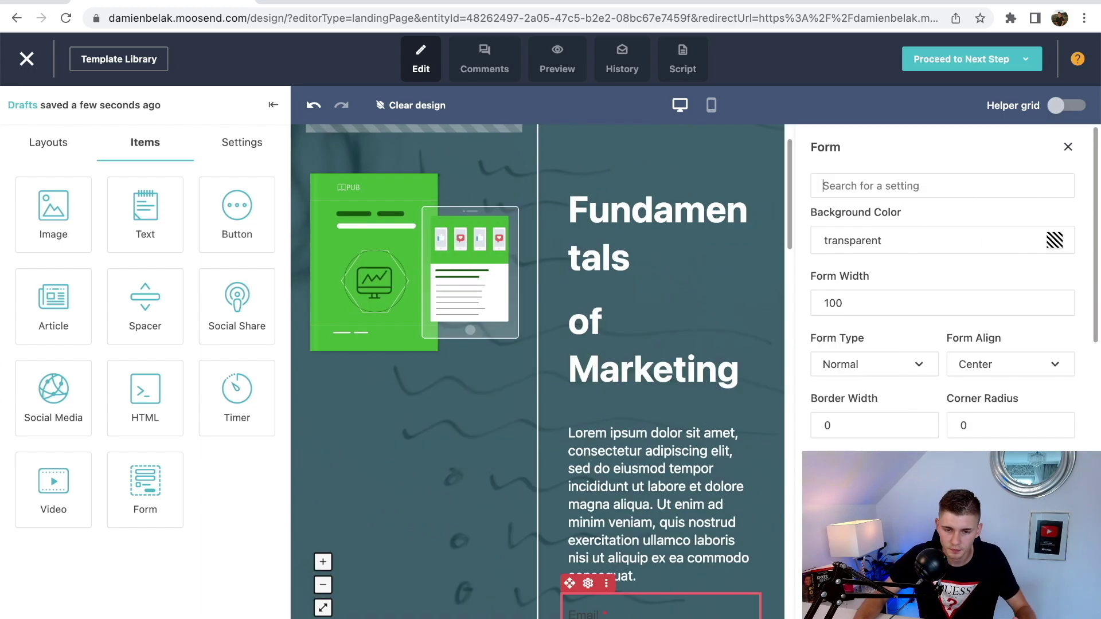
scroll(938, 341, down, 4)
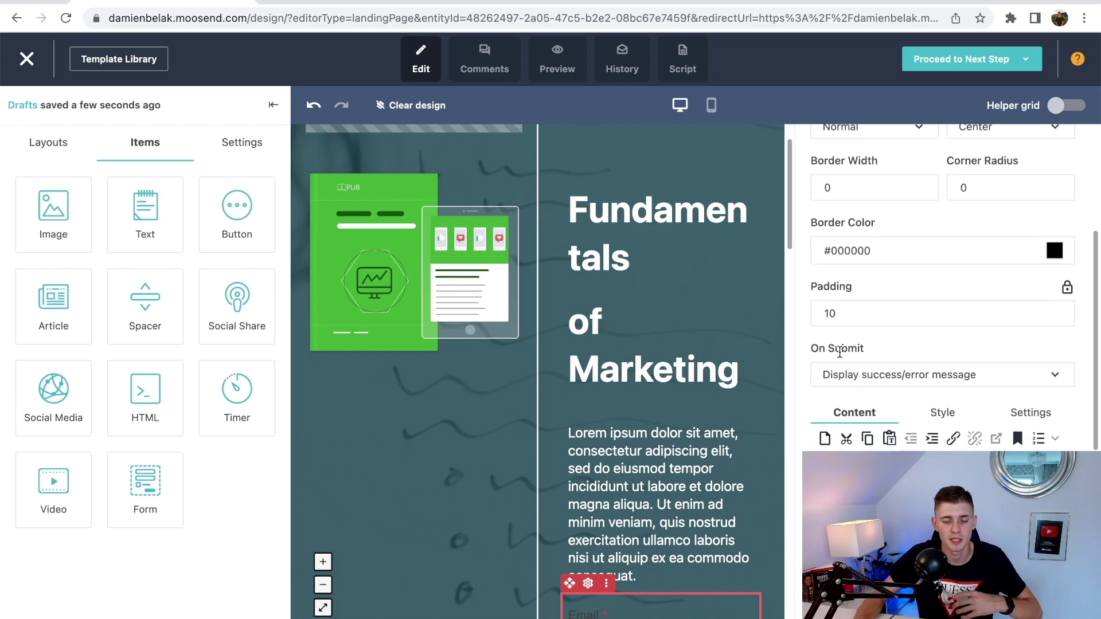
scroll(685, 379, down, 2)
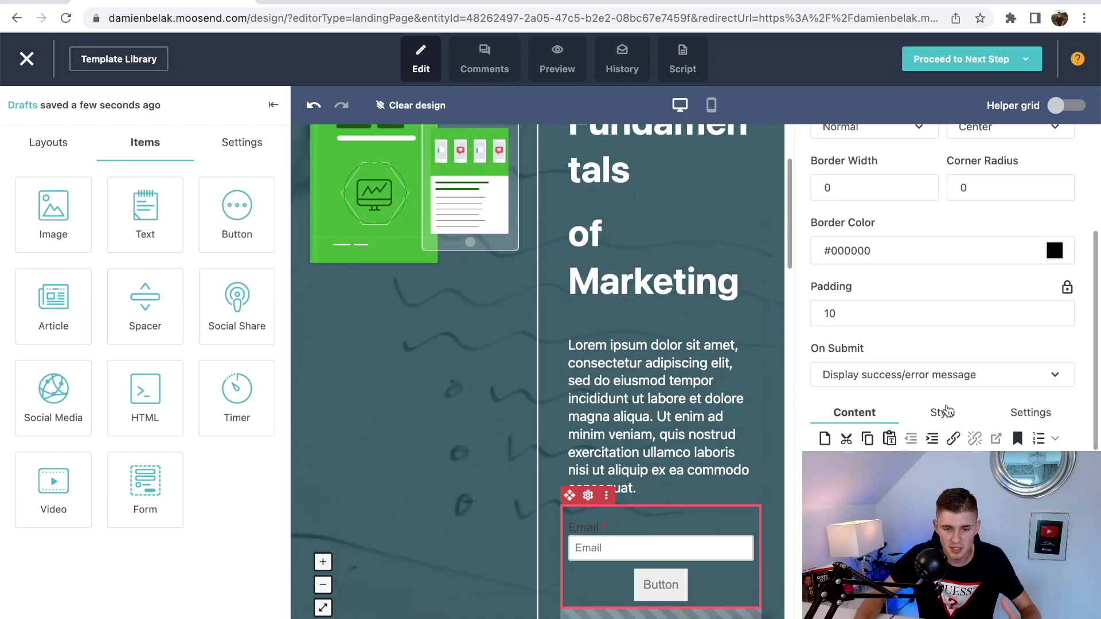
click(904, 383)
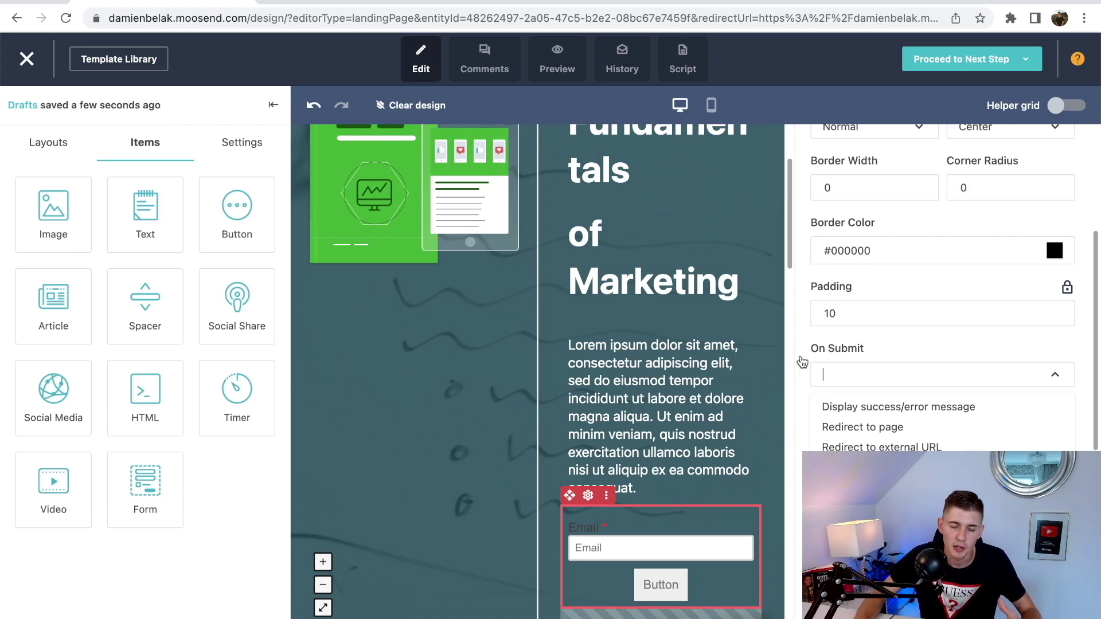
scroll(625, 383, up, 3)
click(625, 383)
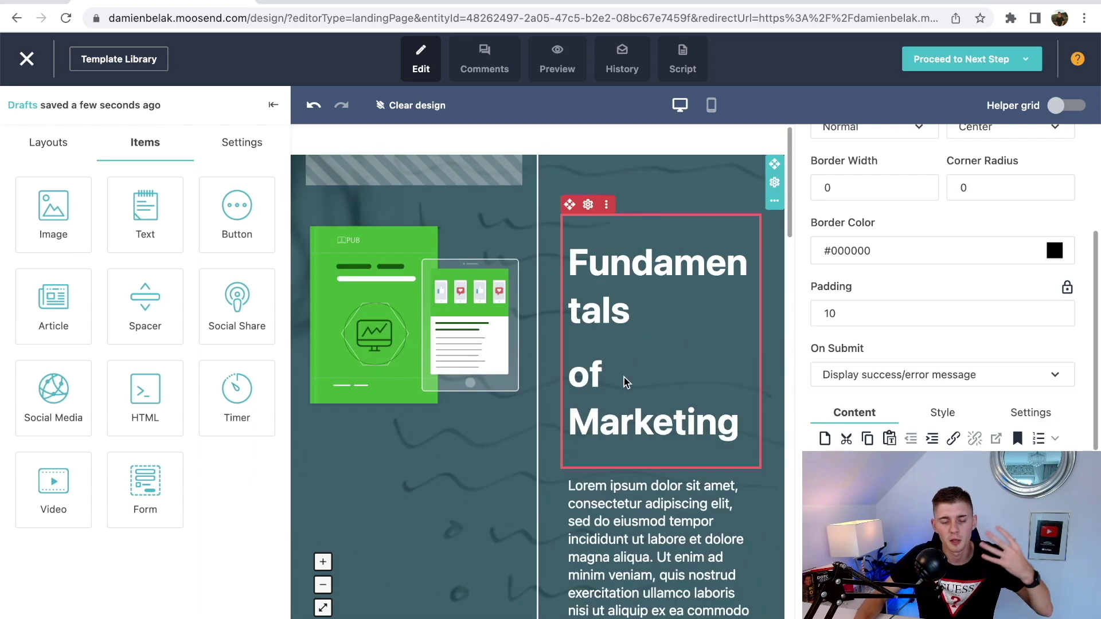
scroll(625, 383, down, 3)
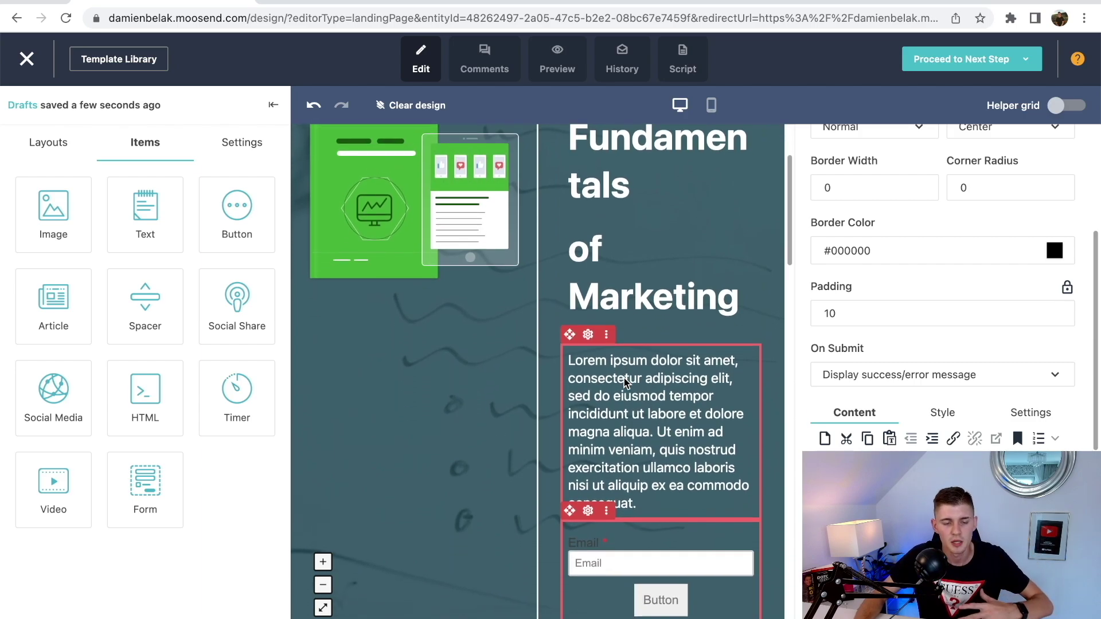
scroll(706, 300, down, 1)
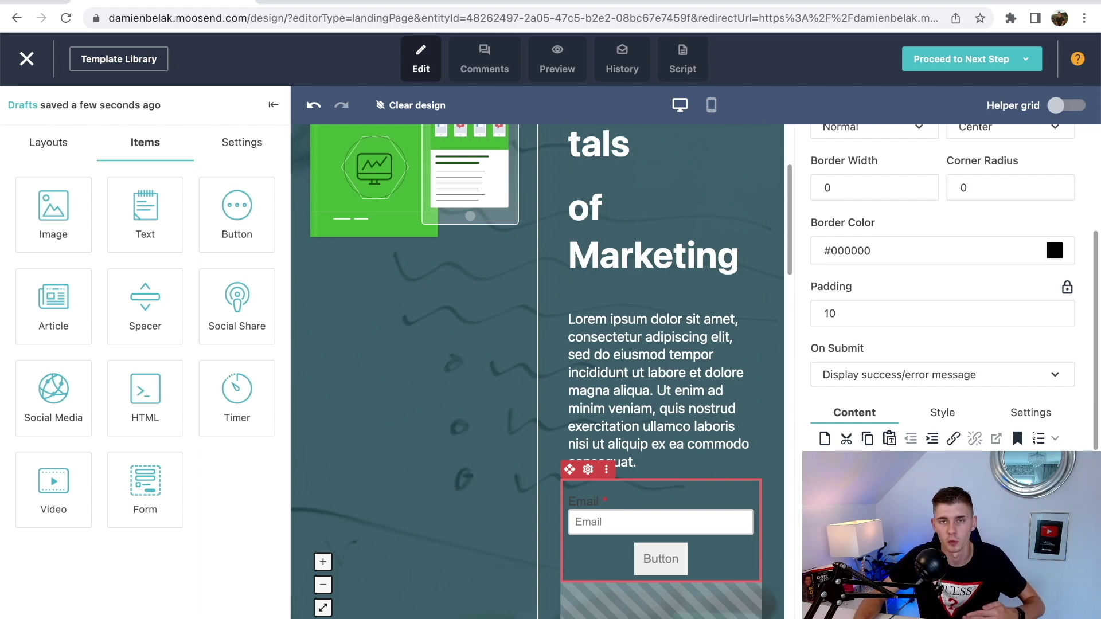
scroll(821, 290, up, 2)
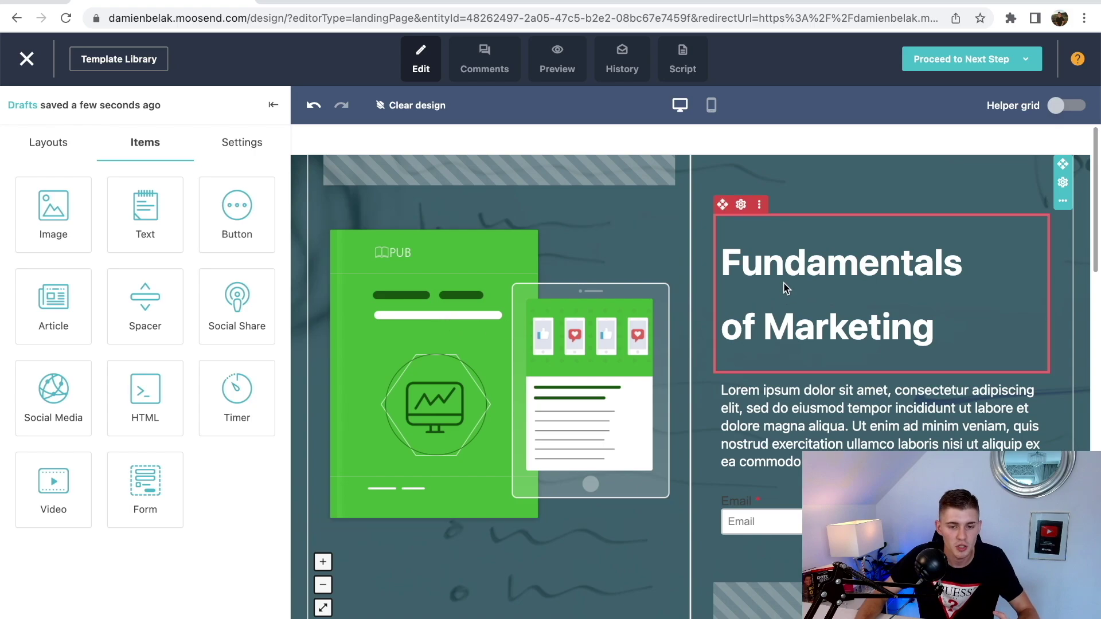
click(813, 284)
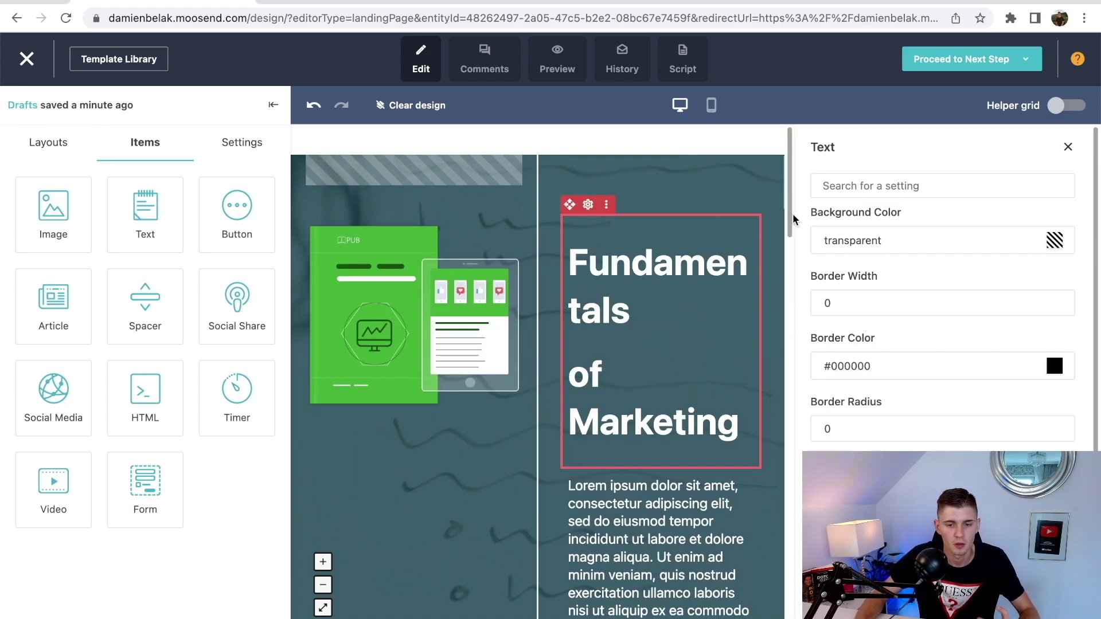
scroll(946, 260, down, 4)
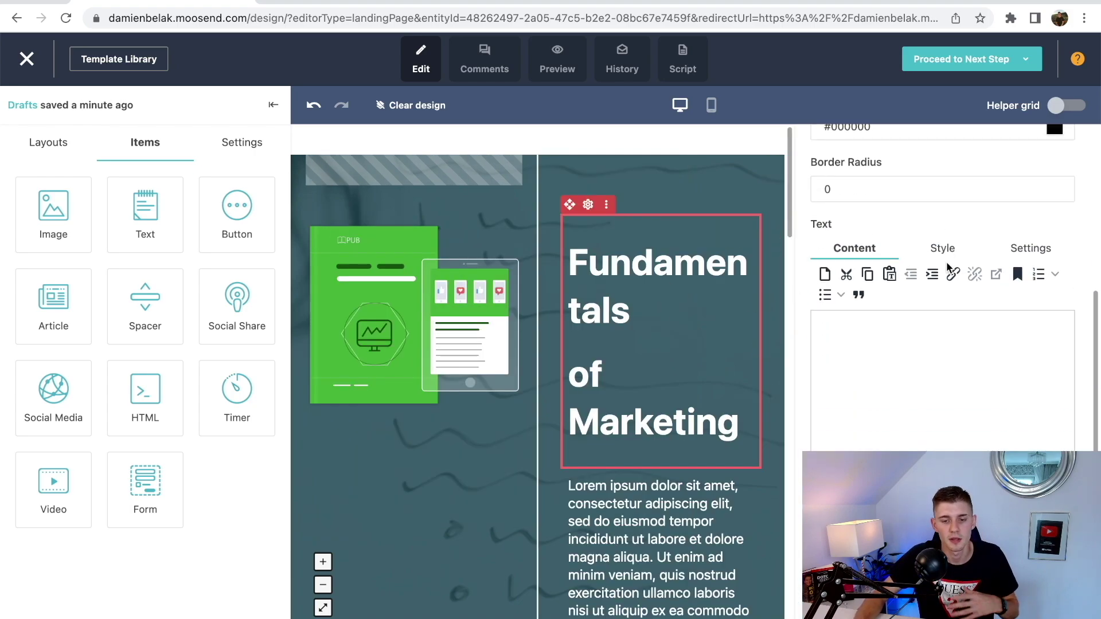
scroll(925, 387, up, 4)
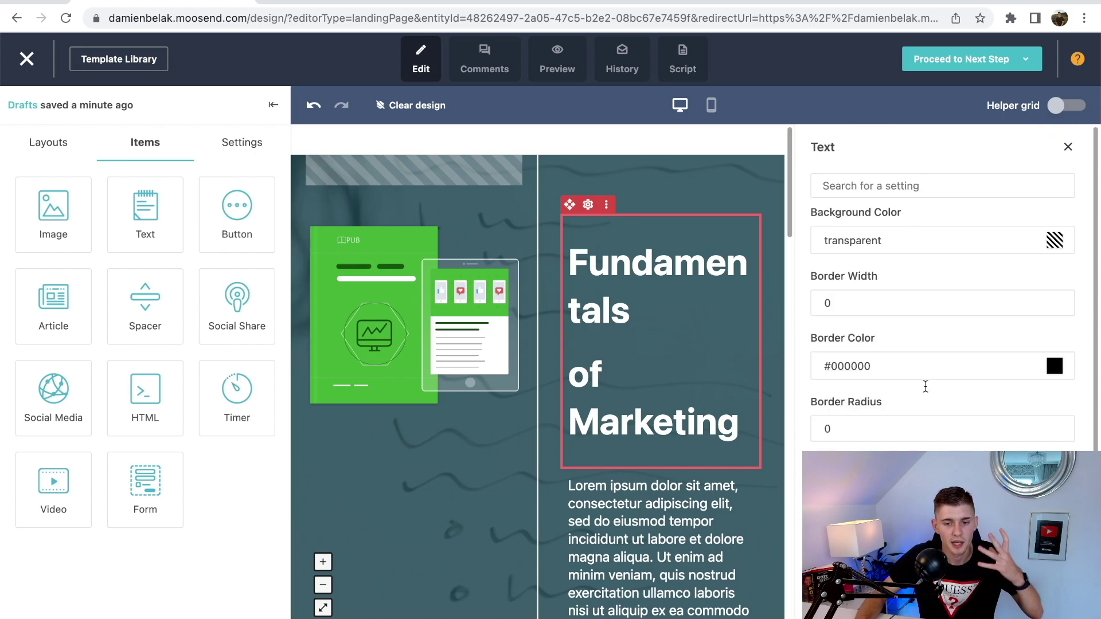
scroll(924, 386, down, 4)
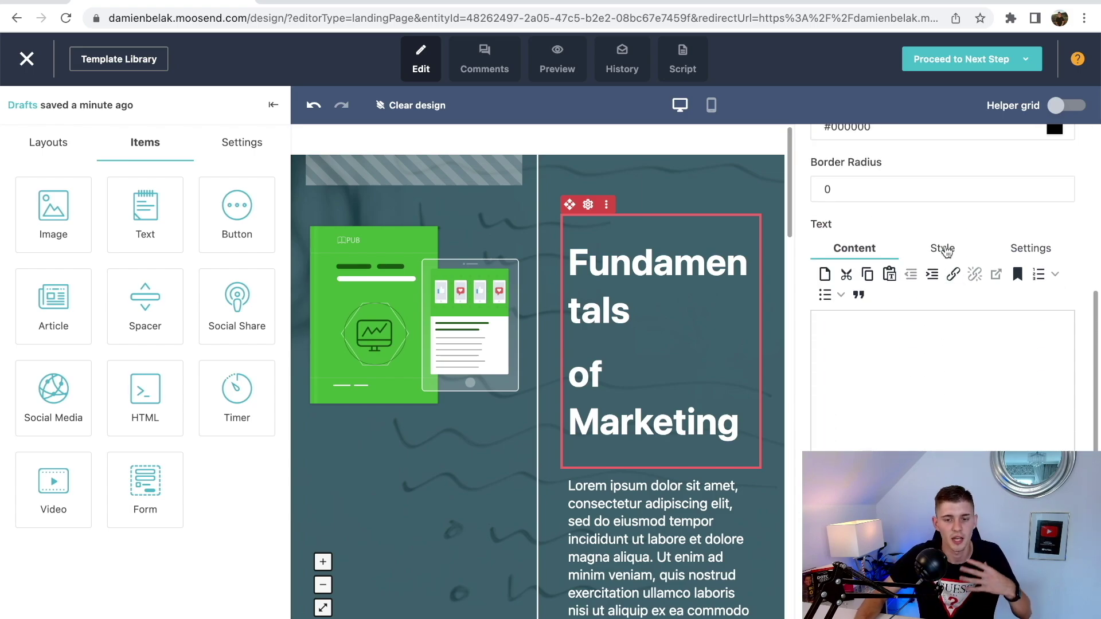
click(943, 249)
scroll(906, 355, down, 4)
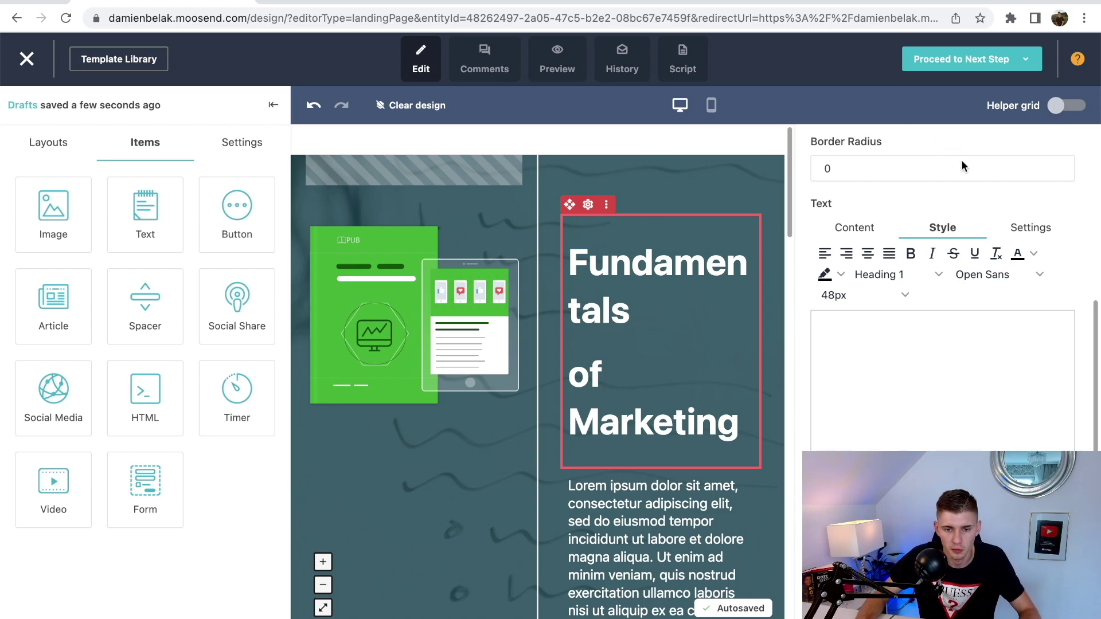
click(671, 145)
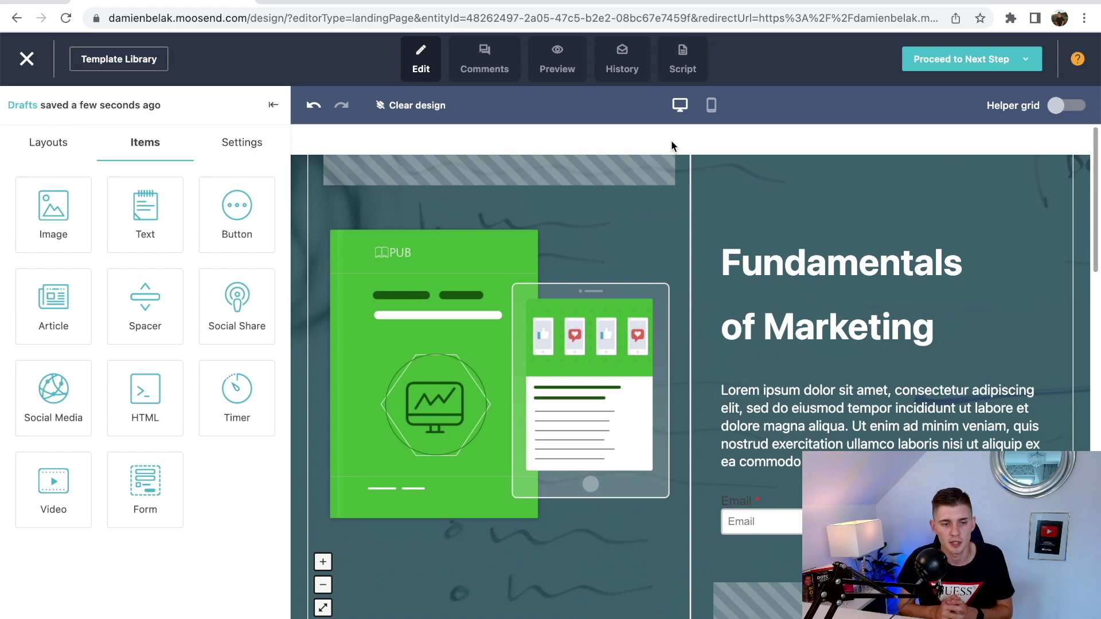
click(625, 266)
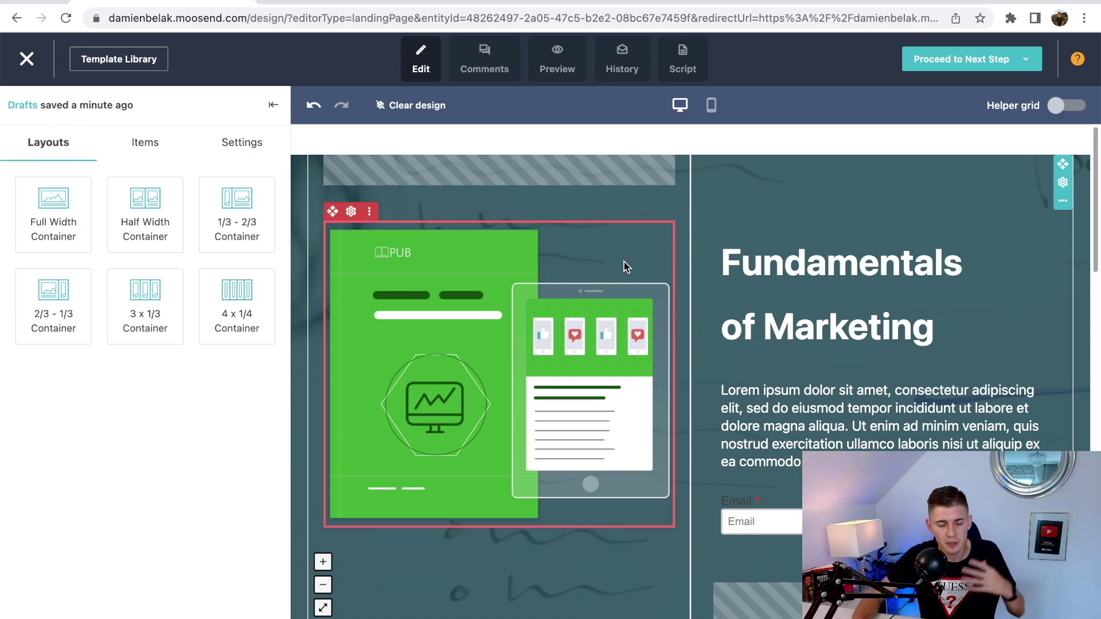
- Exit the editor, step through to social sharing, and copy the Damiens Landing page URL
click(28, 59)
click(789, 399)
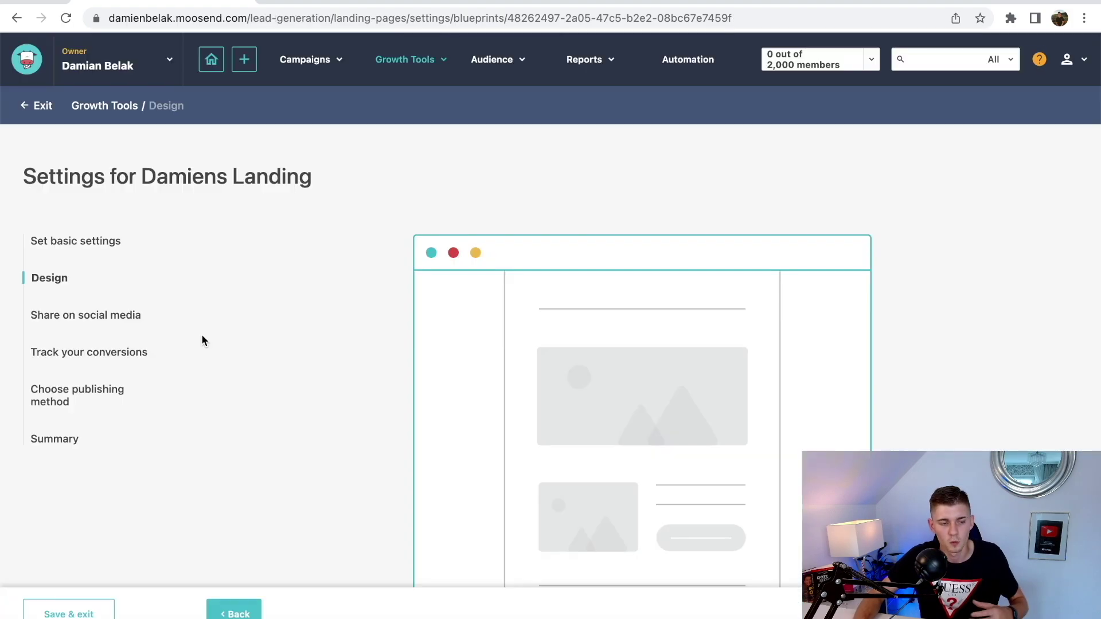
click(90, 314)
scroll(356, 332, down, 2)
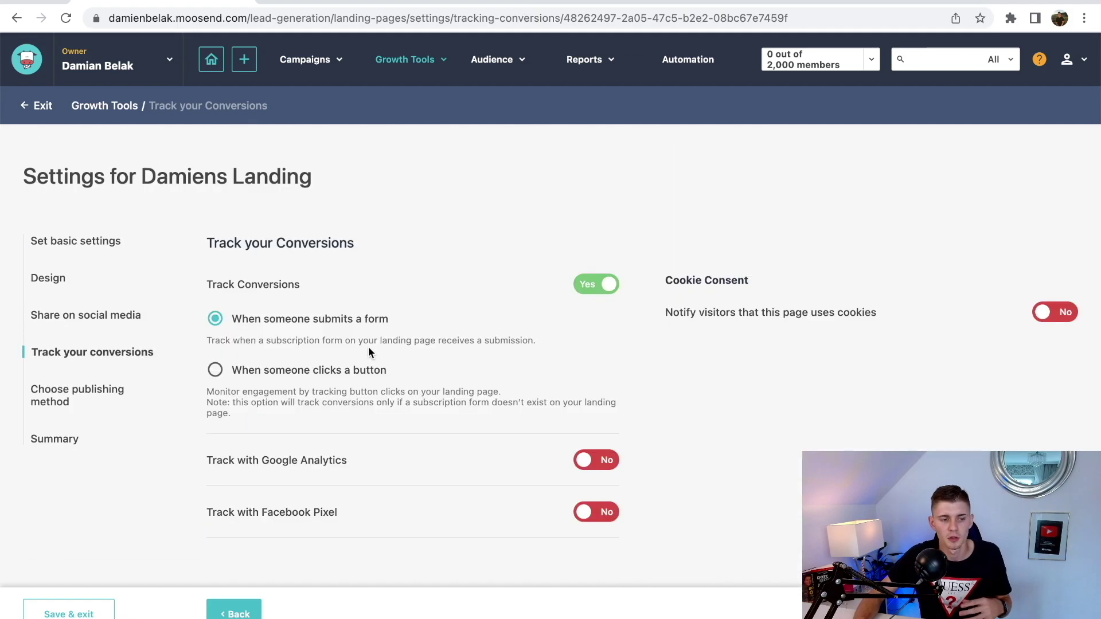
scroll(368, 346, down, 1)
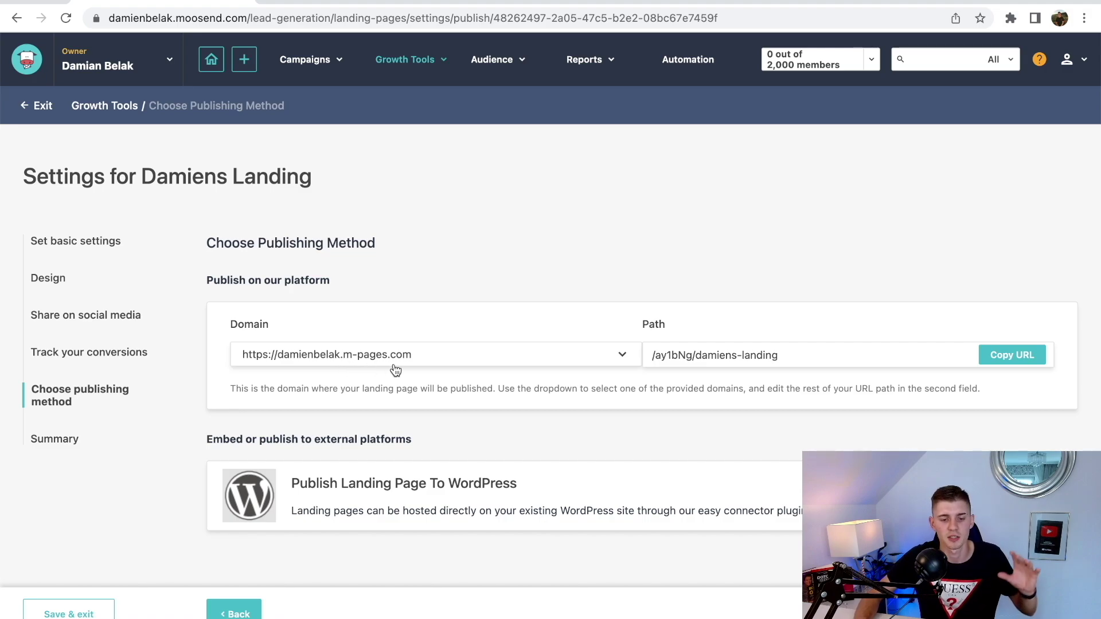
click(987, 366)
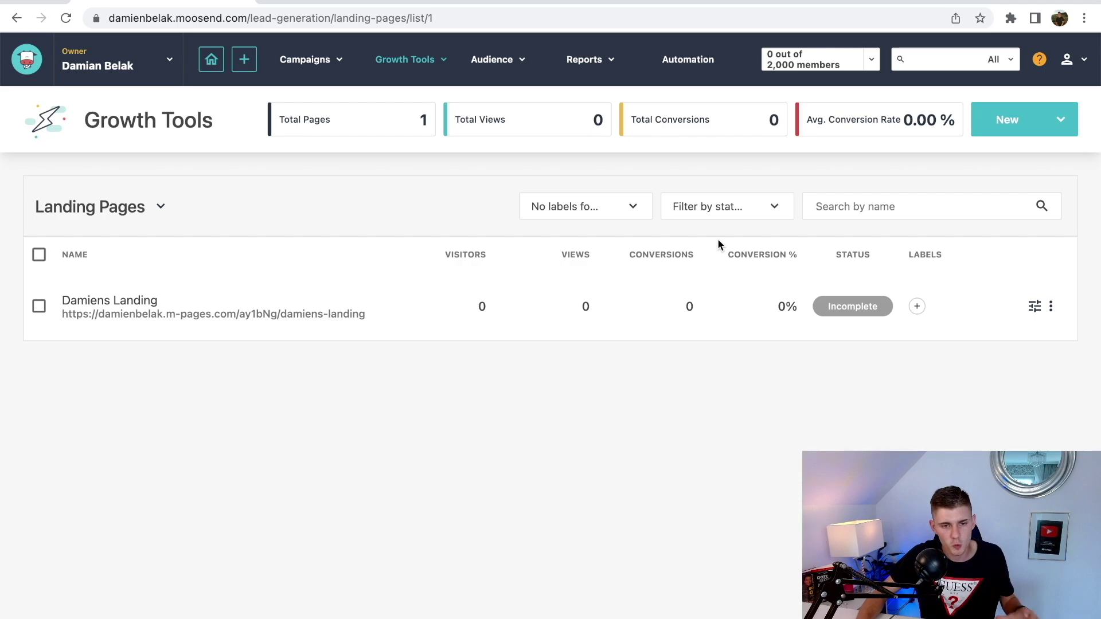
- Go to Integrations from the account menu and browse connectors like Segment, Zapier and Salesforce
click(1077, 61)
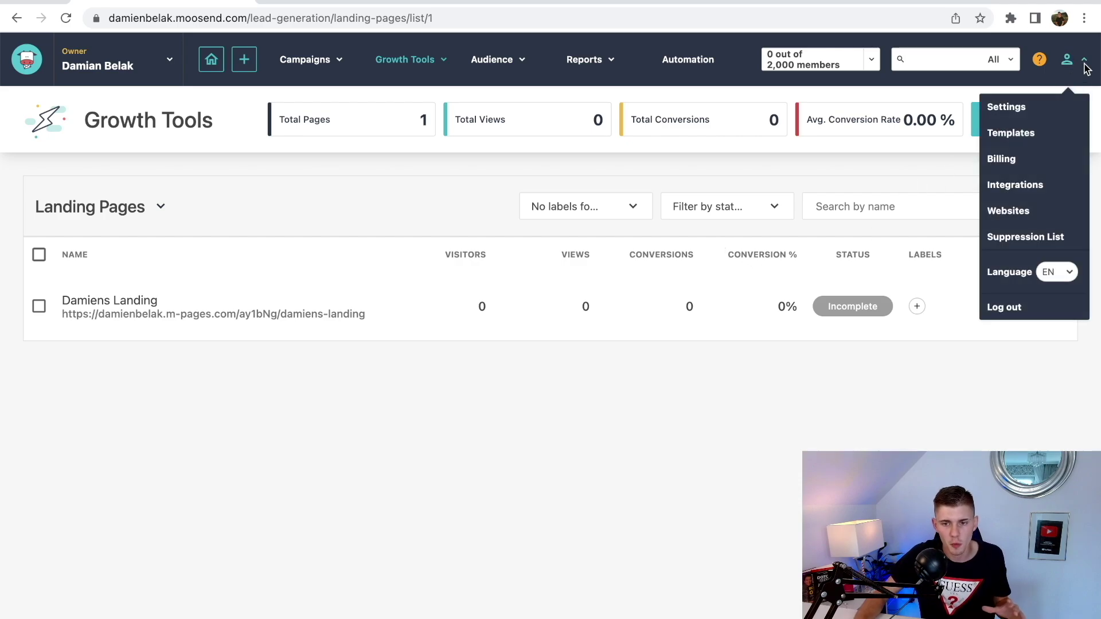
click(1024, 187)
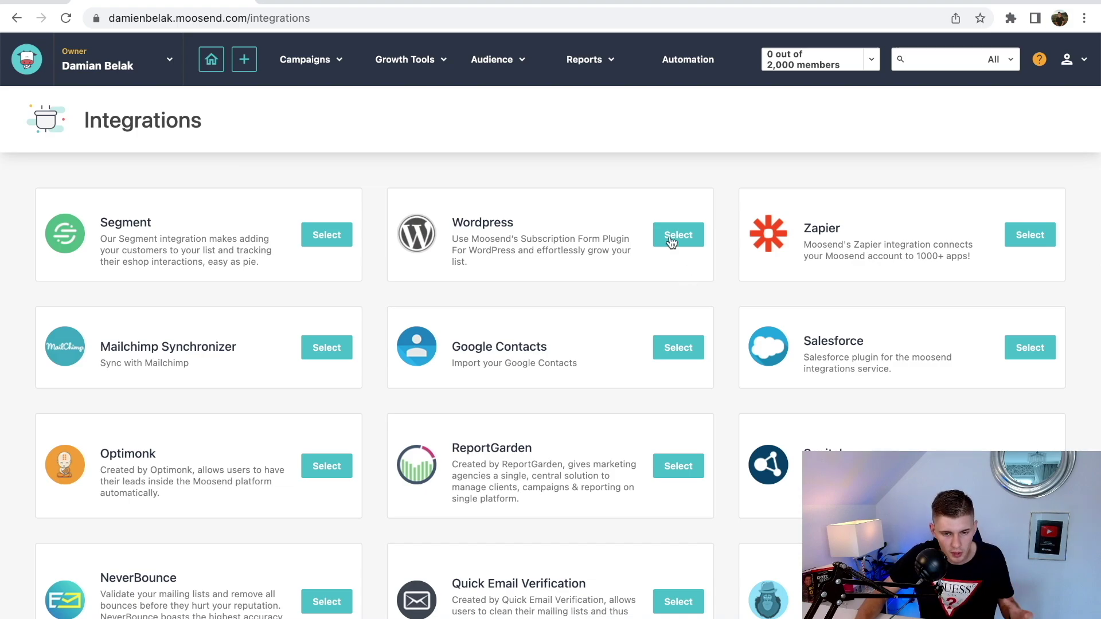
scroll(868, 339, down, 1)
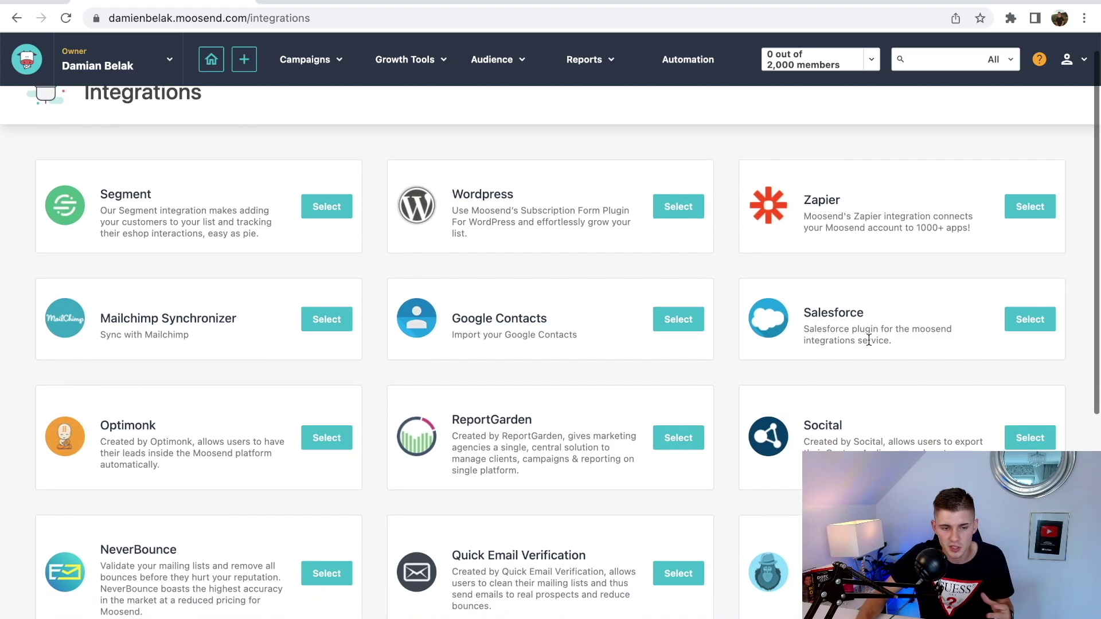
scroll(590, 321, down, 4)
scroll(589, 321, down, 2)
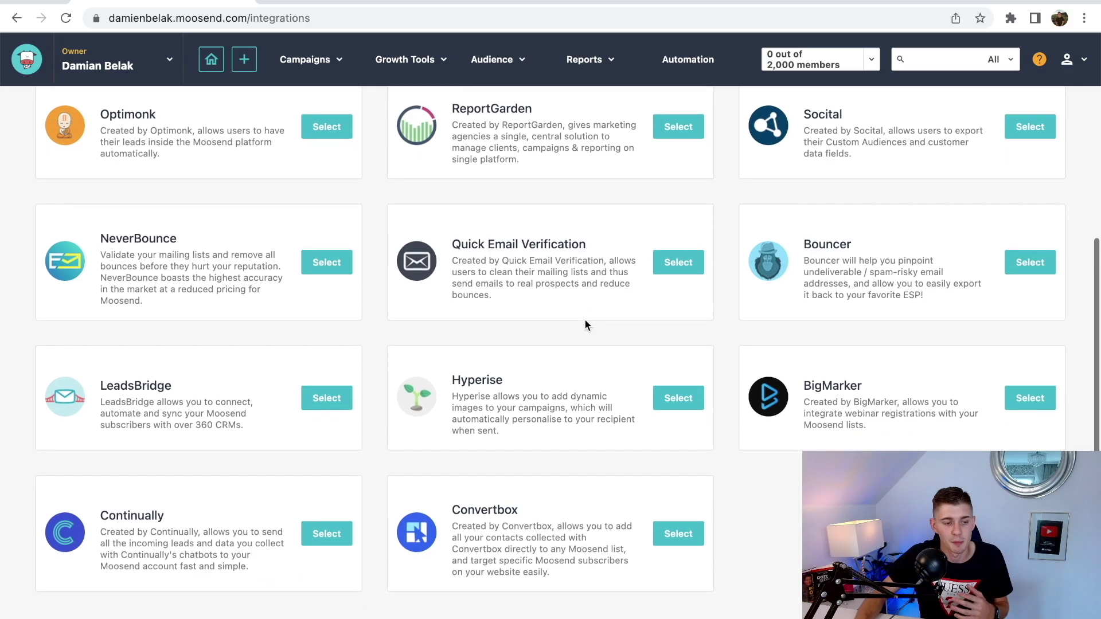